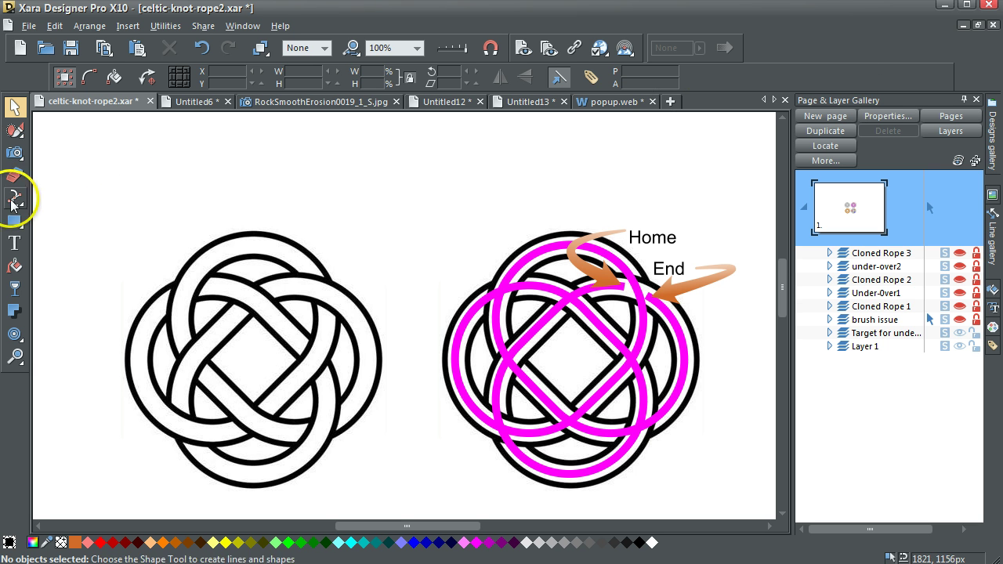
{"action": "left_click_drag", "start_coordinate": [112, 217], "coordinate": [409, 502]}
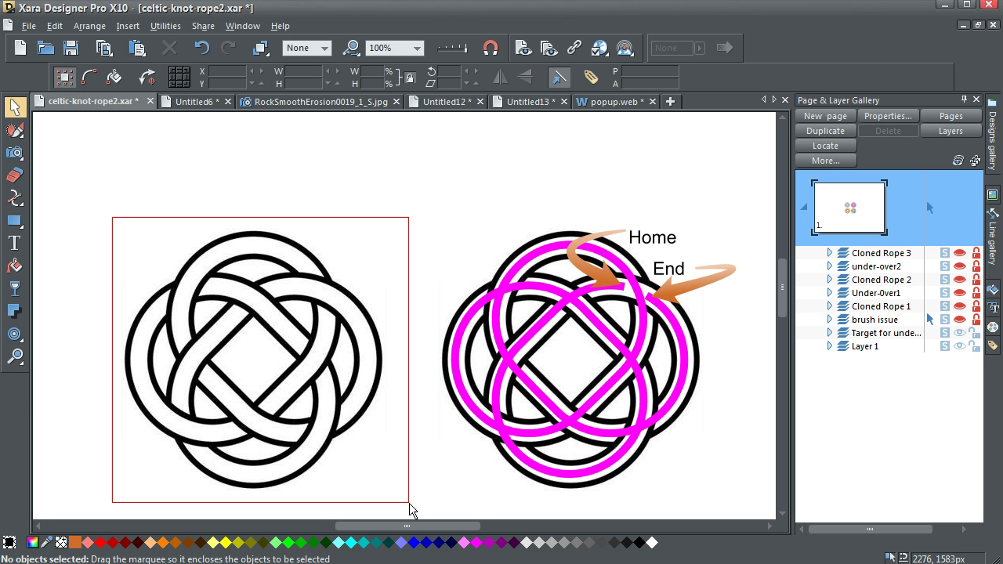
{"action": "left_click_drag", "start_coordinate": [411, 510], "coordinate": [410, 510]}
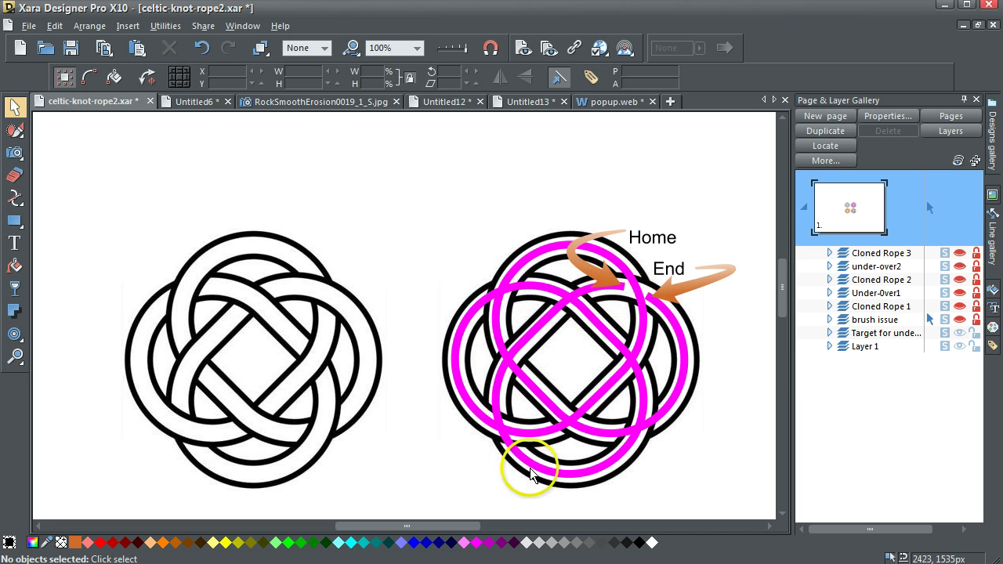
Step: Try line widths of 16 px and 24 px on the magenta knot line, and return it to 10 px
{"action": "left_click", "coordinate": [524, 266]}
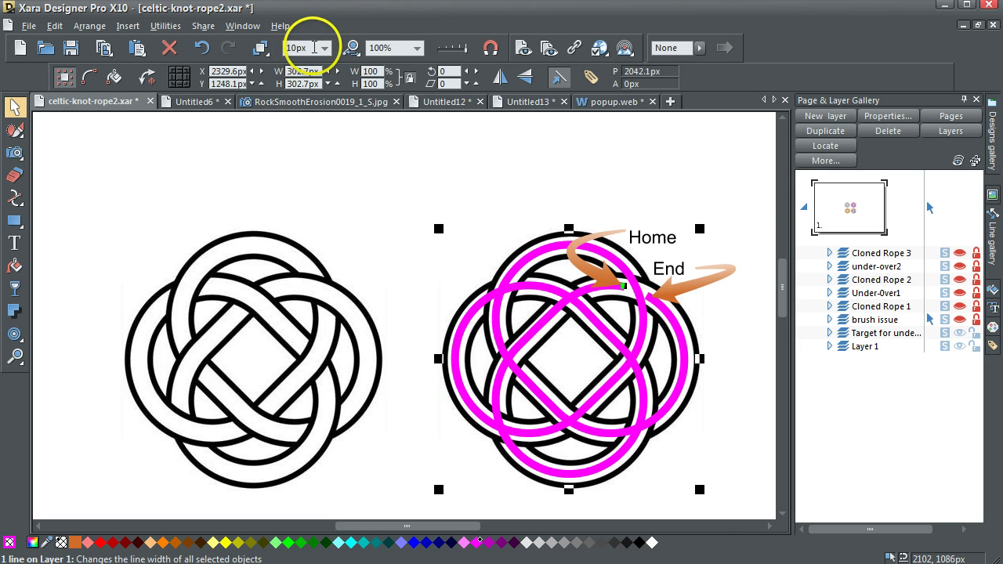
{"action": "left_click", "coordinate": [323, 49]}
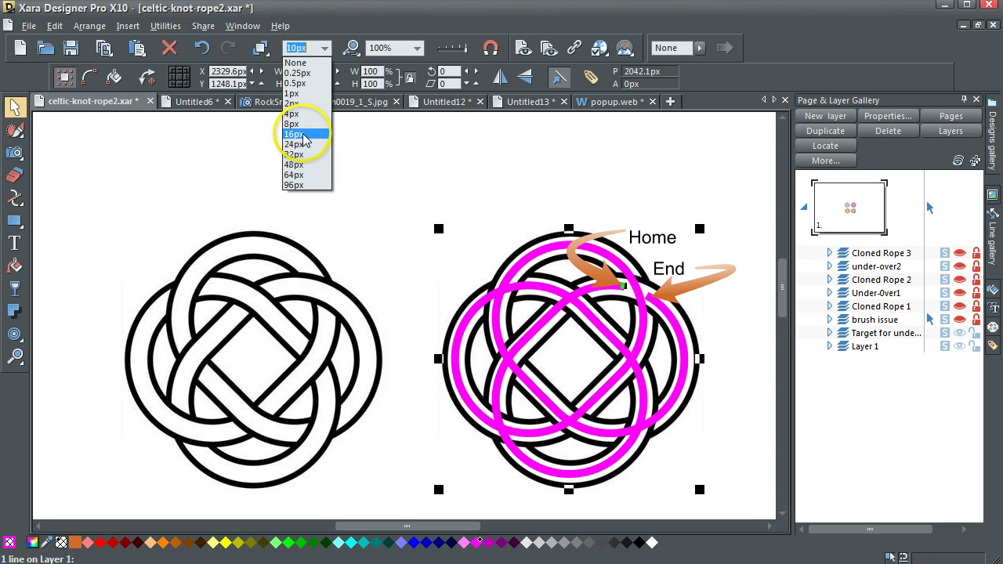
{"action": "left_click", "coordinate": [303, 134]}
{"action": "left_click", "coordinate": [324, 49]}
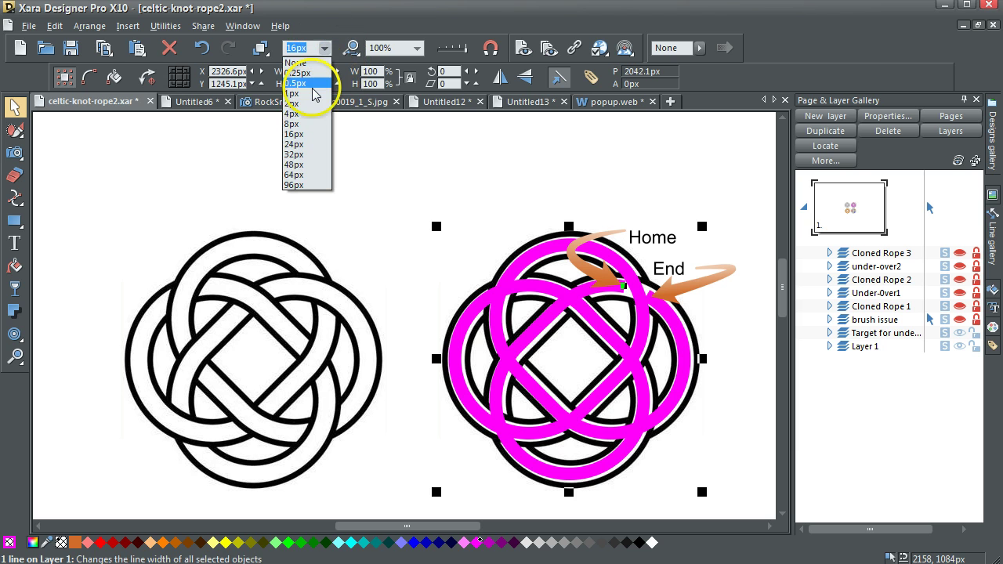
{"action": "left_click", "coordinate": [295, 145]}
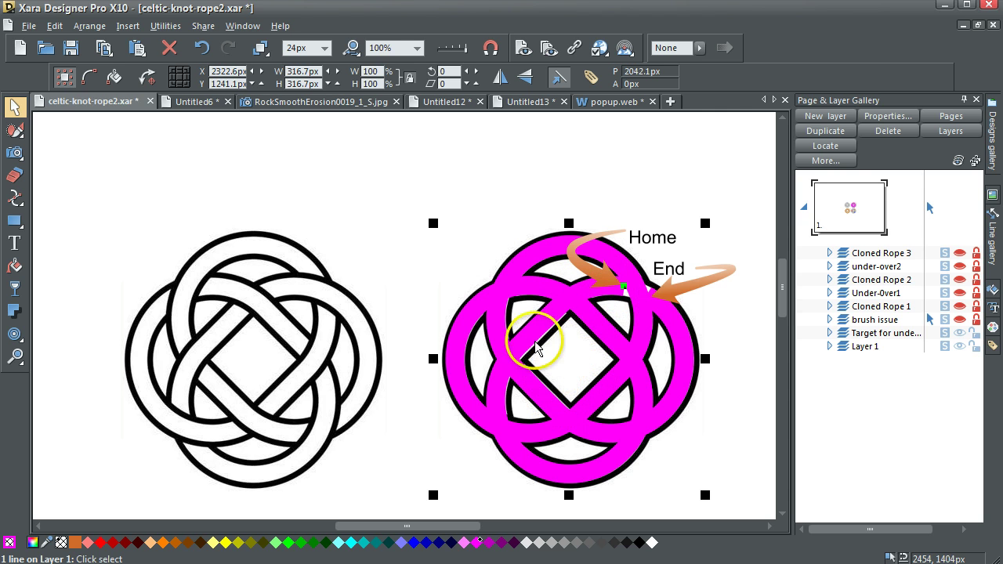
{"action": "left_click", "coordinate": [322, 48]}
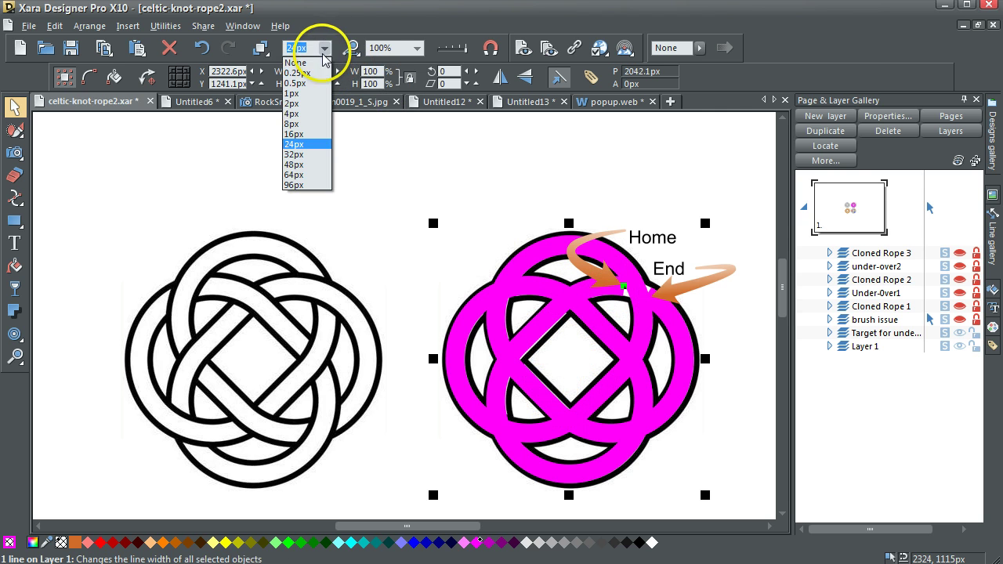
{"action": "left_click", "coordinate": [306, 140]}
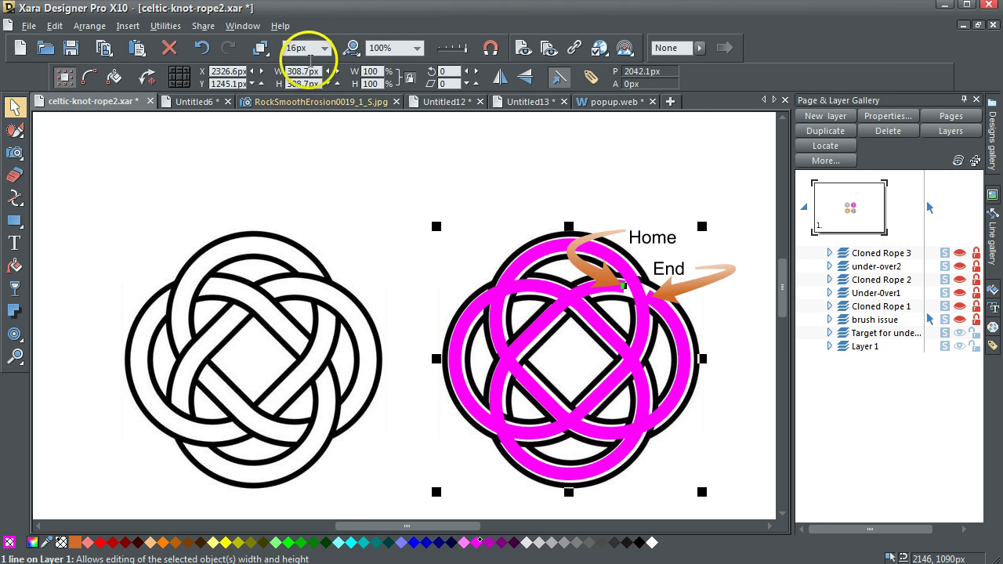
{"action": "type", "text": "10"}
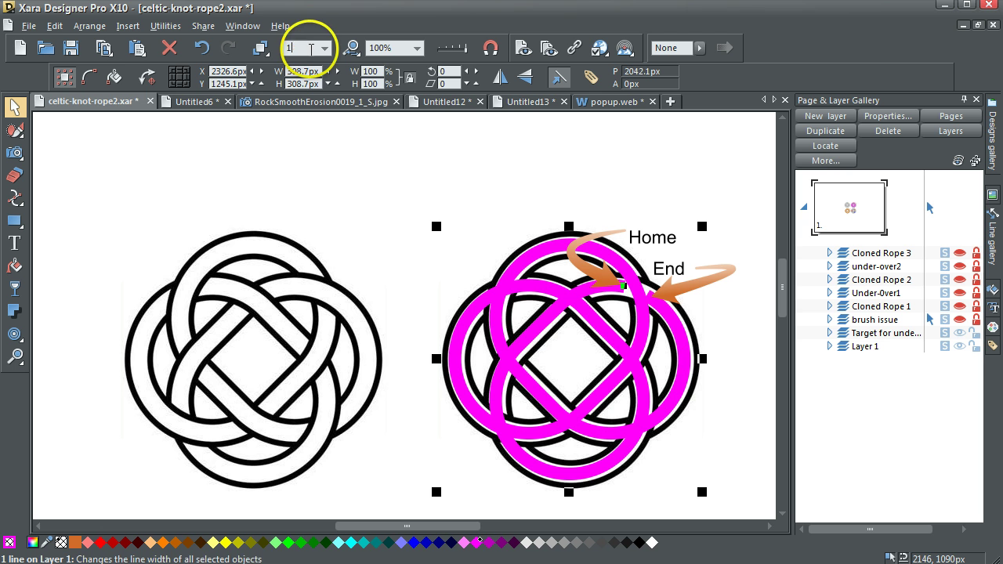
{"action": "key", "text": "Return"}
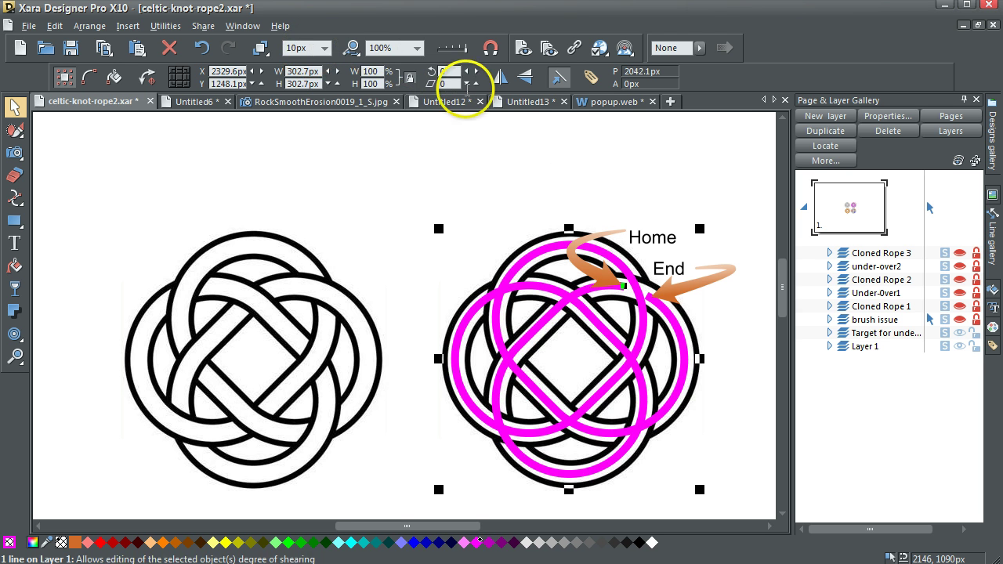
{"action": "left_click", "coordinate": [653, 169]}
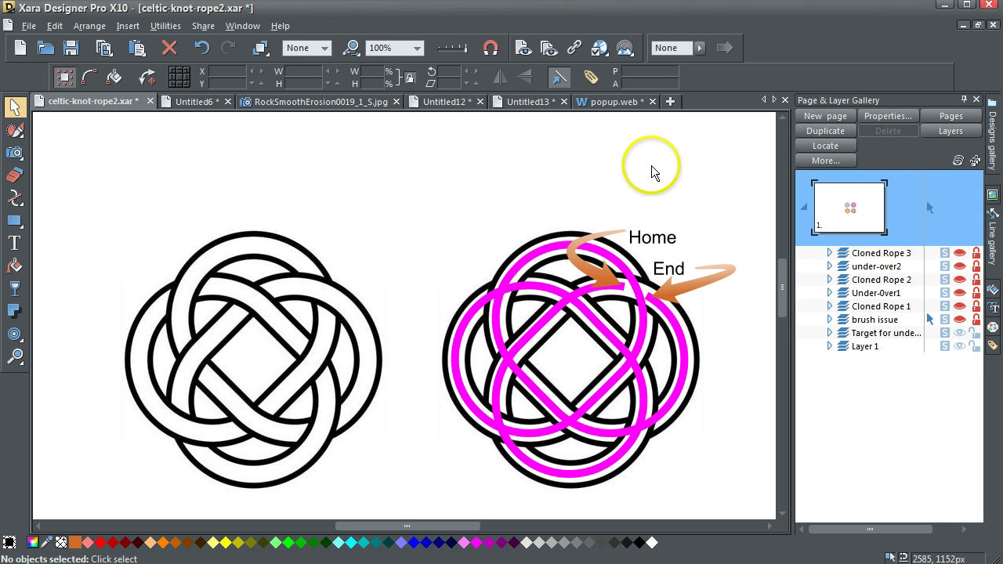
Step: Inspect individual points and curve handles on the magenta knot line with the Shape Tool
{"action": "left_click", "coordinate": [549, 248]}
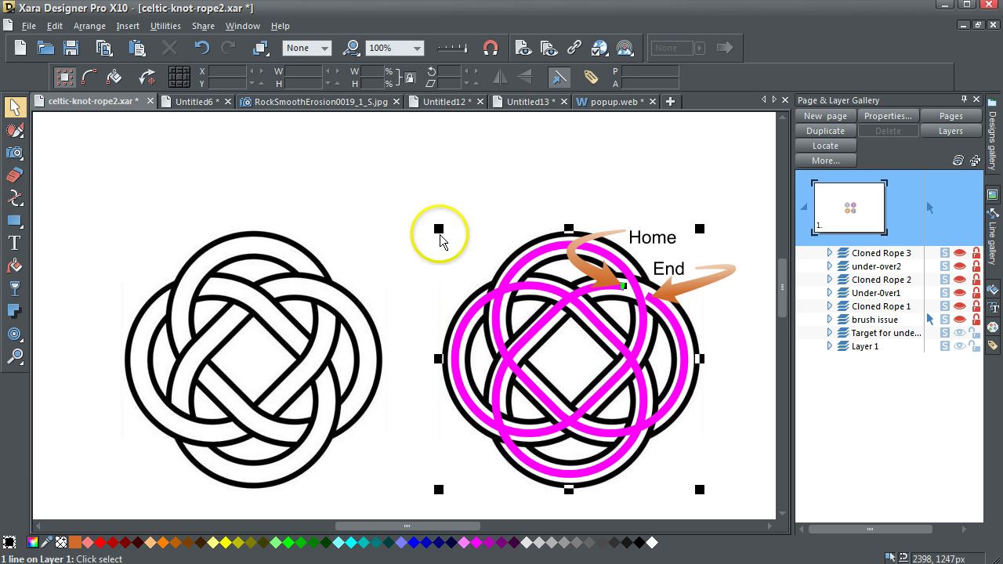
{"action": "left_click", "coordinate": [15, 200]}
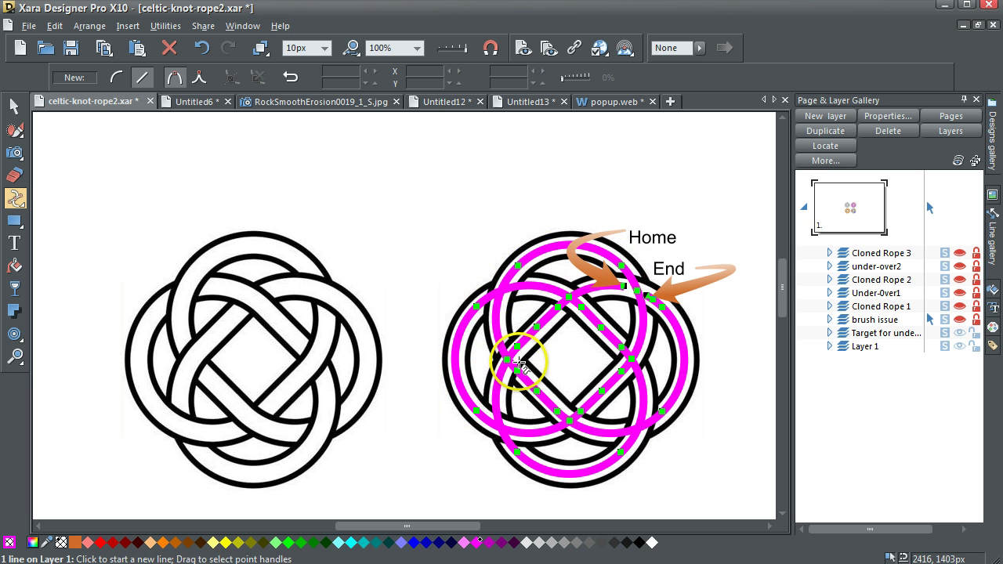
{"action": "left_click", "coordinate": [518, 267]}
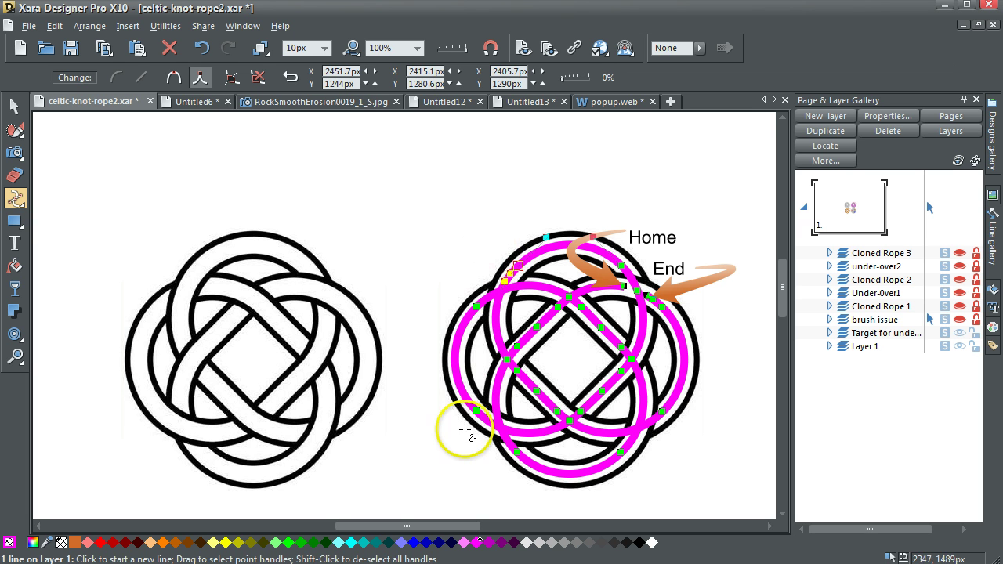
{"action": "left_click", "coordinate": [478, 410]}
{"action": "left_click", "coordinate": [392, 391]}
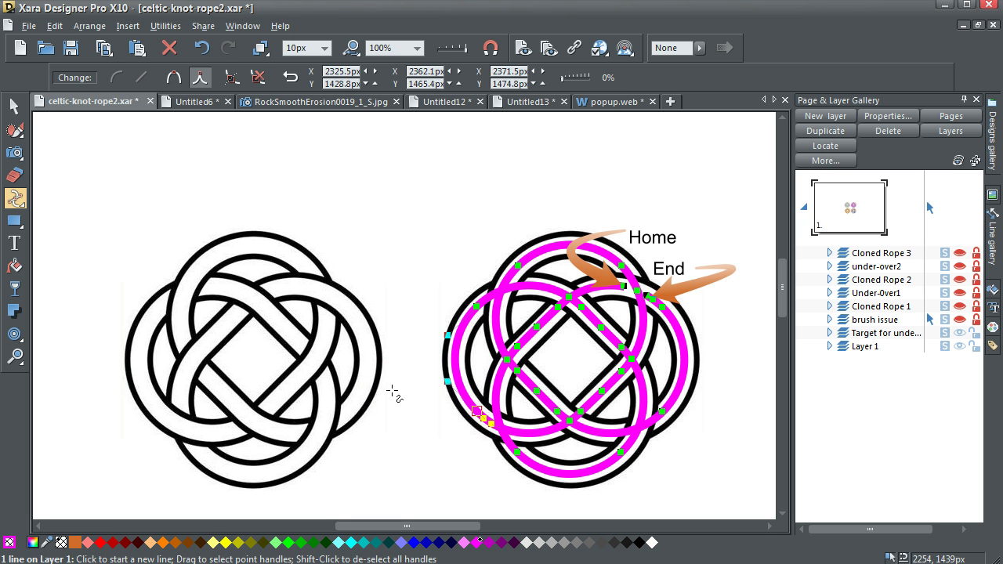
Step: Locate the magenta line's start and end points by selecting each, and deselect the line
{"action": "key", "text": "Home"}
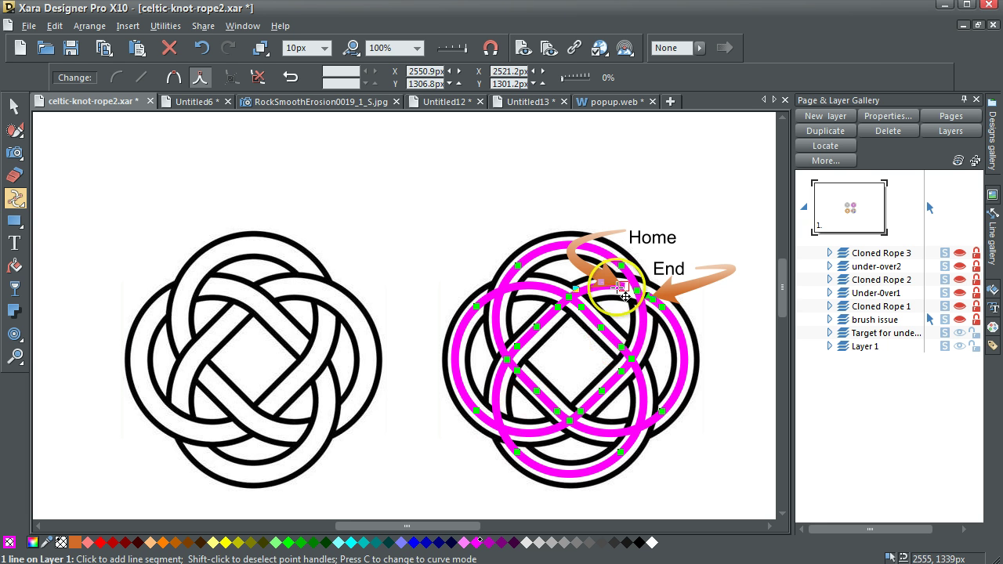
{"action": "left_click", "coordinate": [537, 391]}
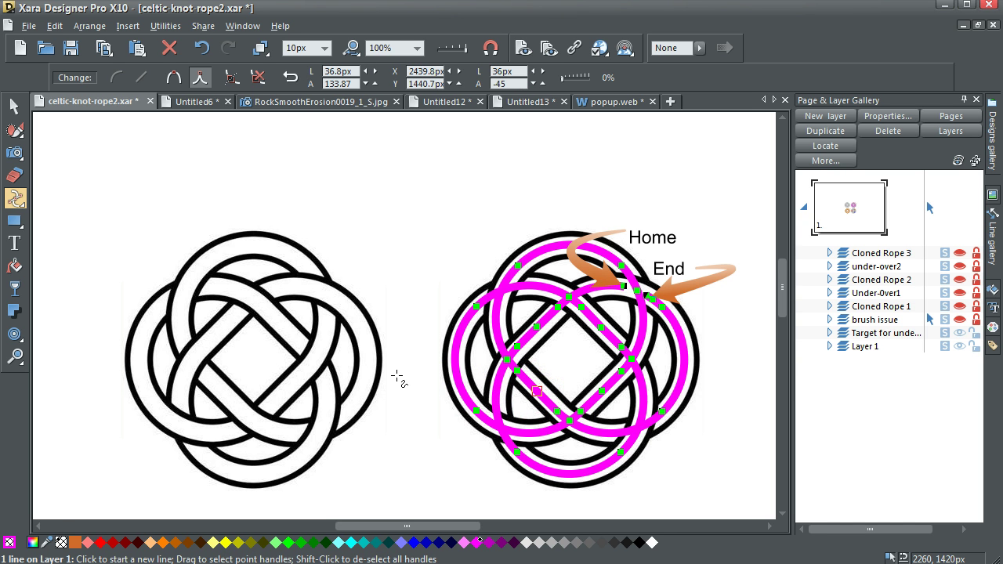
{"action": "key", "text": "End"}
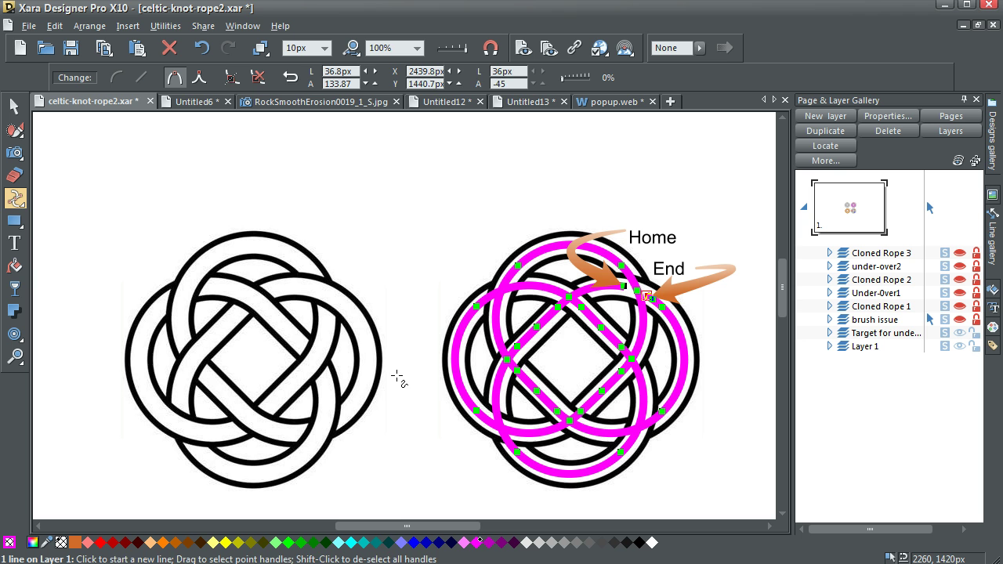
{"action": "left_click", "coordinate": [14, 108]}
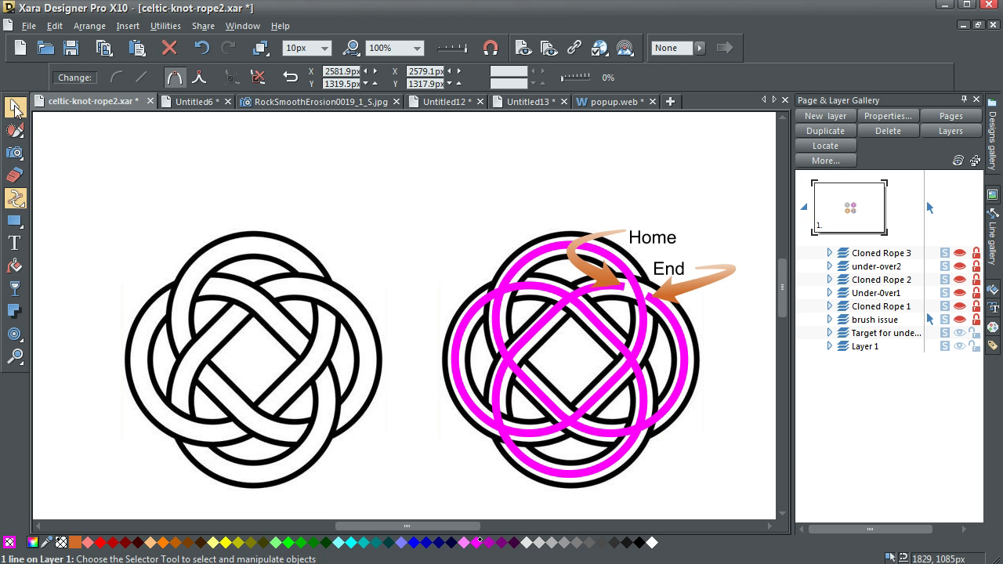
{"action": "left_click", "coordinate": [231, 178]}
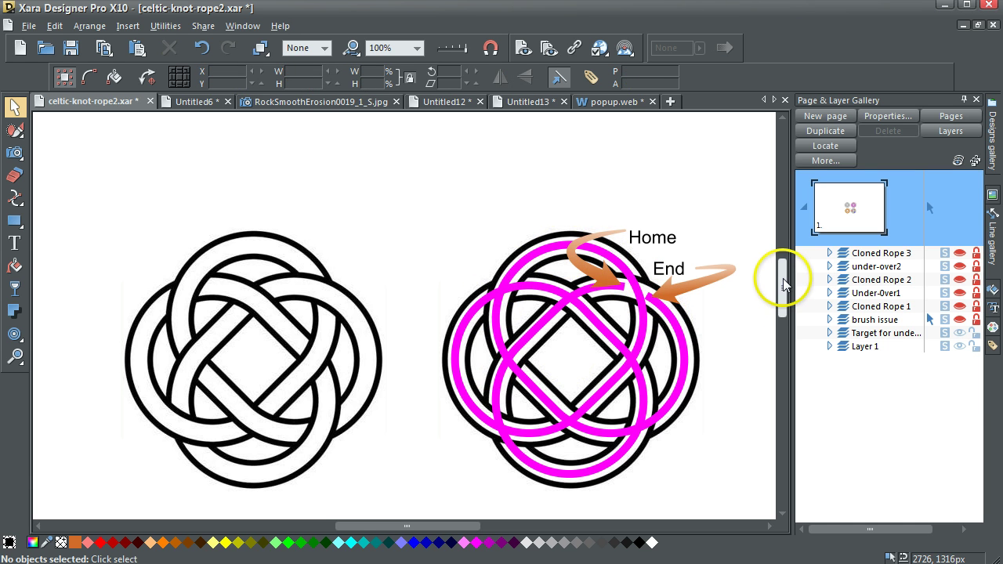
Step: Review the Spacing settings of the ropework2 brush applied to the rope knot, and close the brush editor
{"action": "left_click_drag", "start_coordinate": [782, 274], "coordinate": [773, 335]}
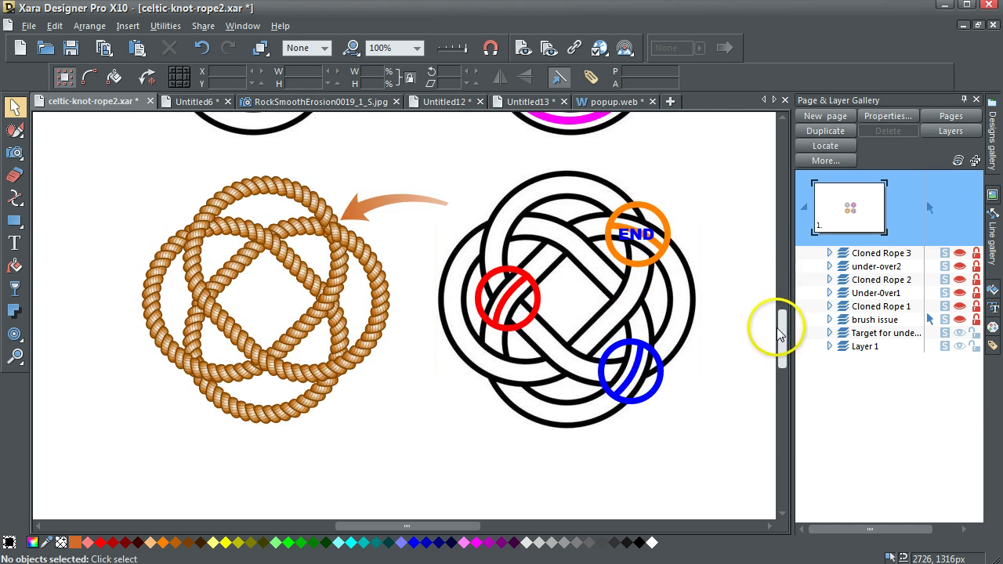
{"action": "left_click", "coordinate": [278, 180]}
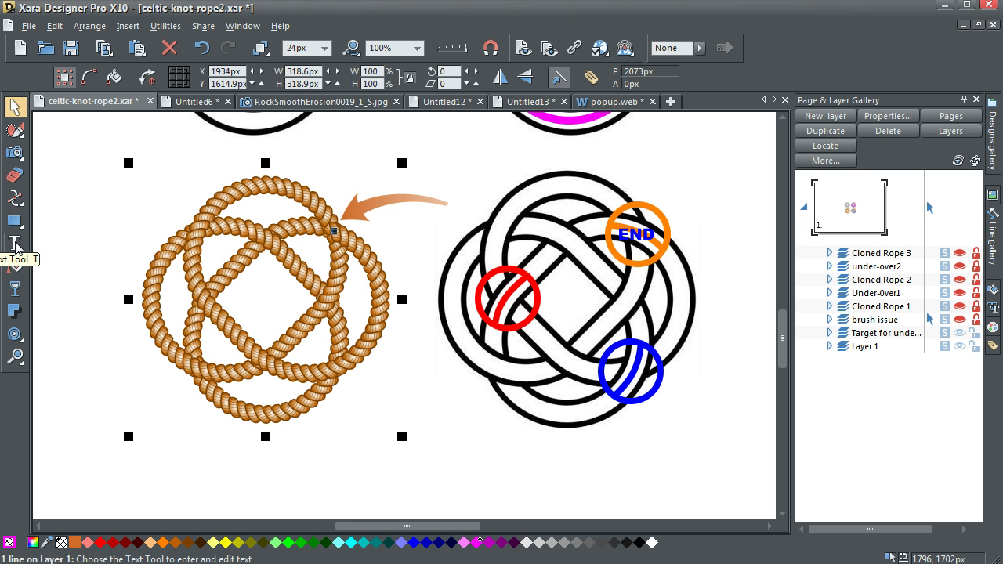
{"action": "left_click_drag", "start_coordinate": [16, 199], "coordinate": [47, 198]}
{"action": "left_click", "coordinate": [454, 77]}
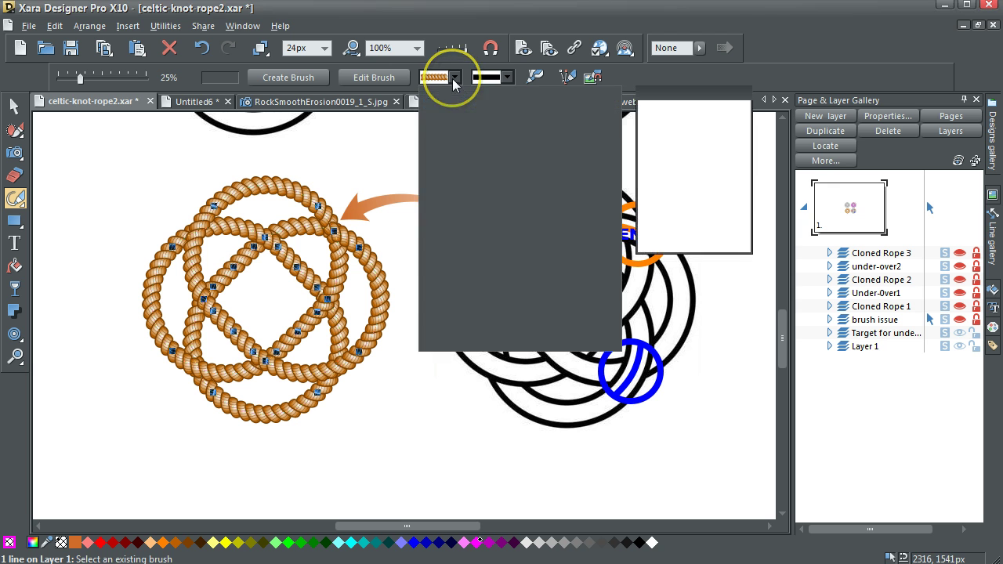
{"action": "left_click", "coordinate": [376, 79]}
{"action": "left_click", "coordinate": [379, 79]}
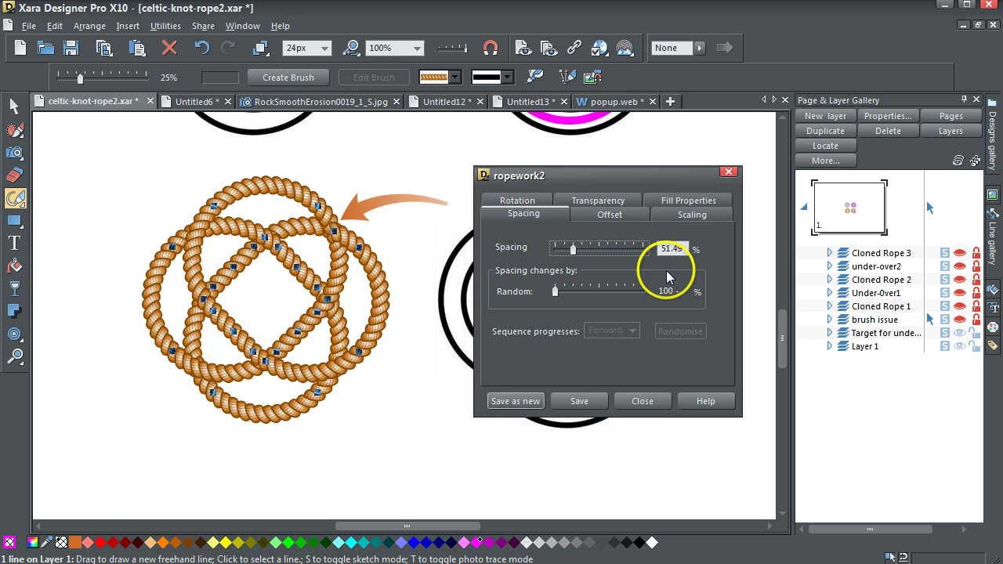
{"action": "left_click", "coordinate": [580, 401]}
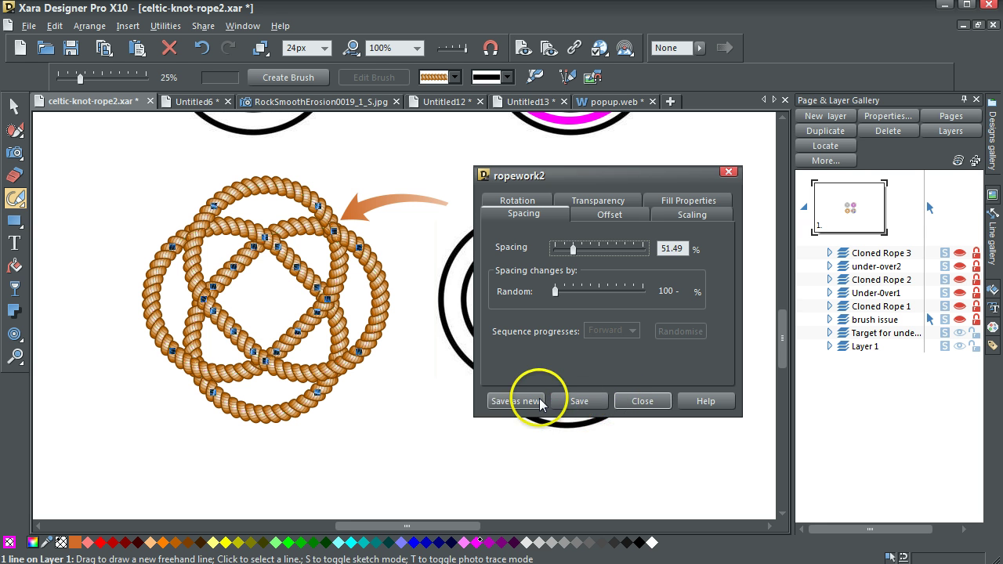
{"action": "left_click", "coordinate": [643, 401]}
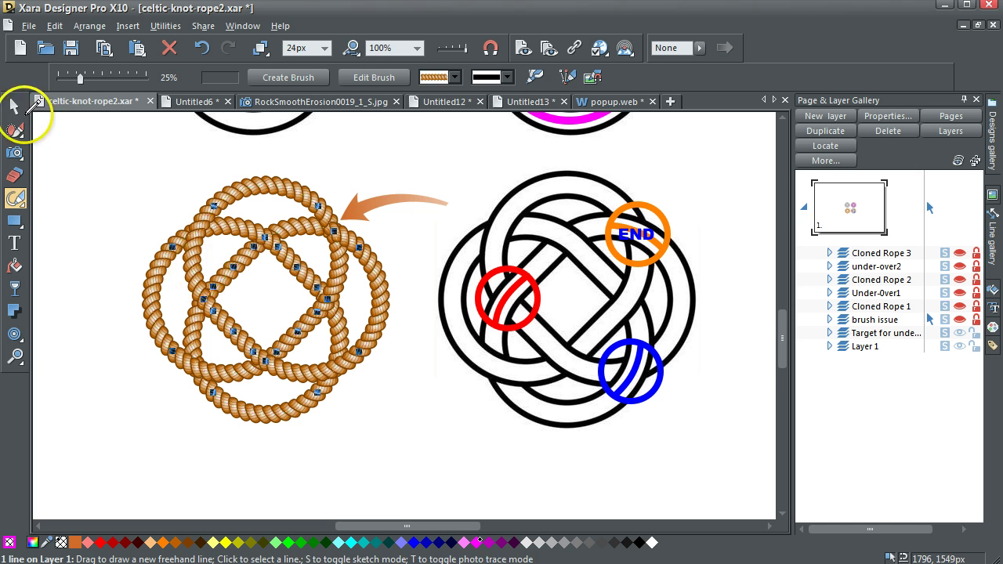
{"action": "left_click", "coordinate": [14, 106]}
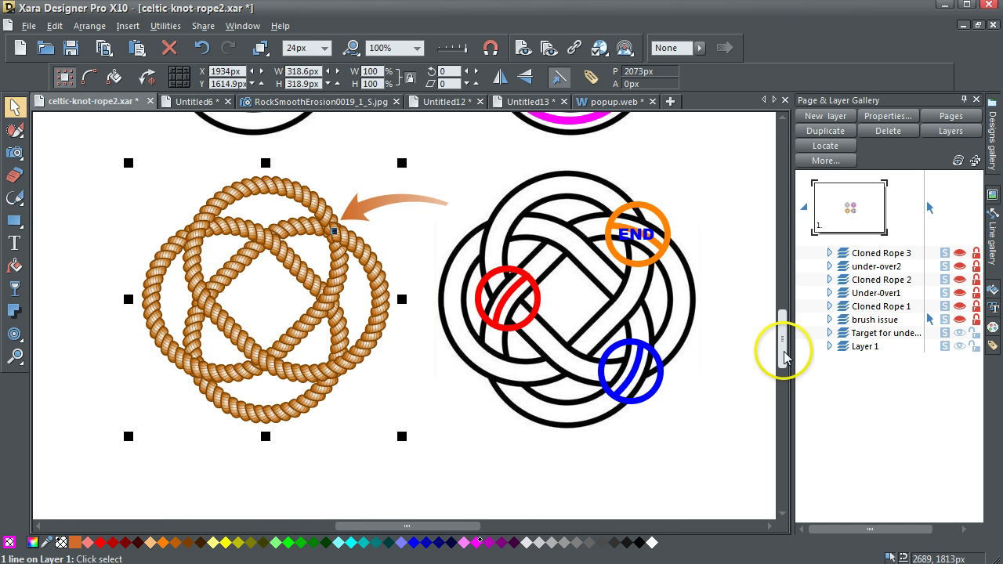
{"action": "left_click_drag", "start_coordinate": [784, 356], "coordinate": [773, 324]}
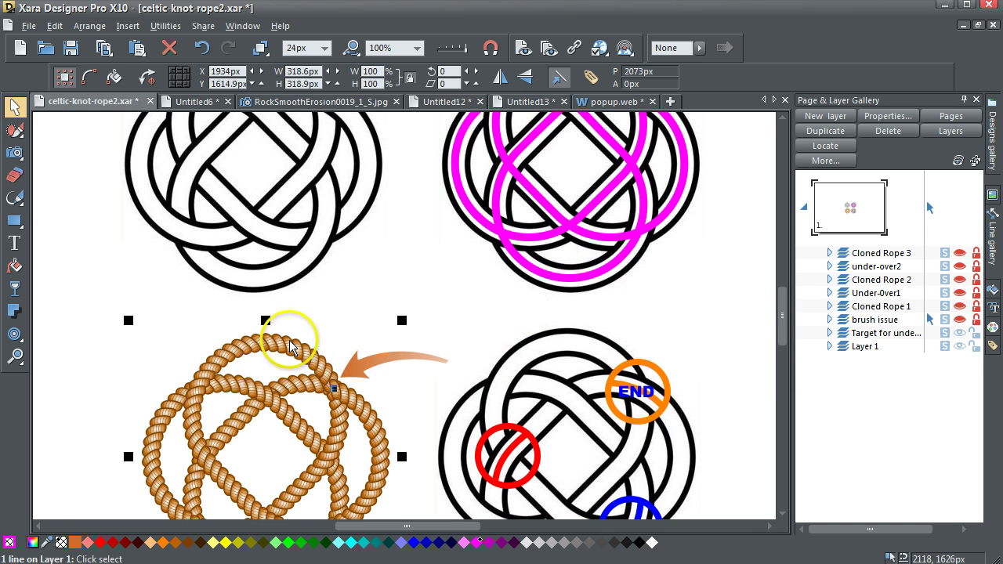
{"action": "left_click_drag", "start_coordinate": [780, 327], "coordinate": [781, 343]}
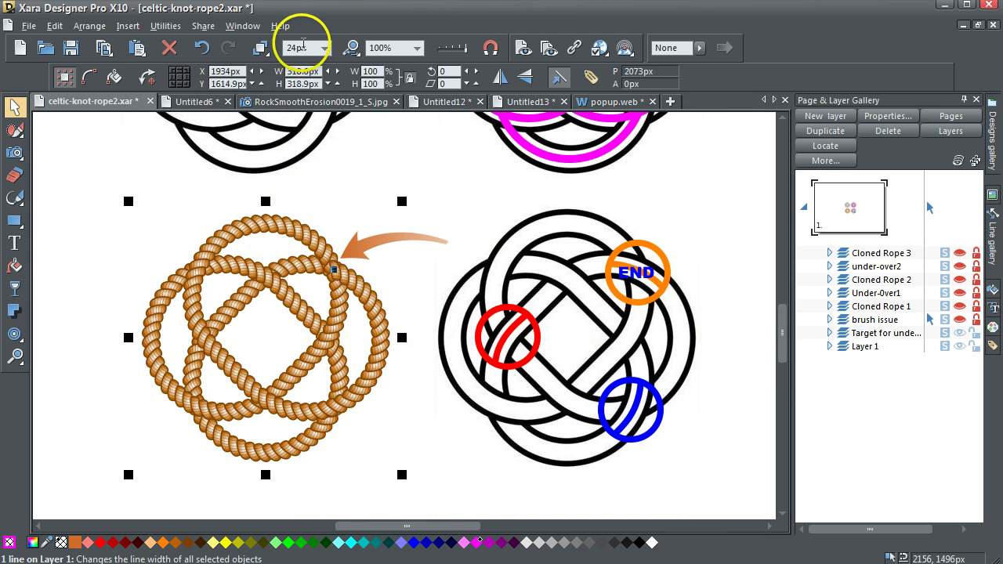
{"action": "left_click", "coordinate": [298, 207]}
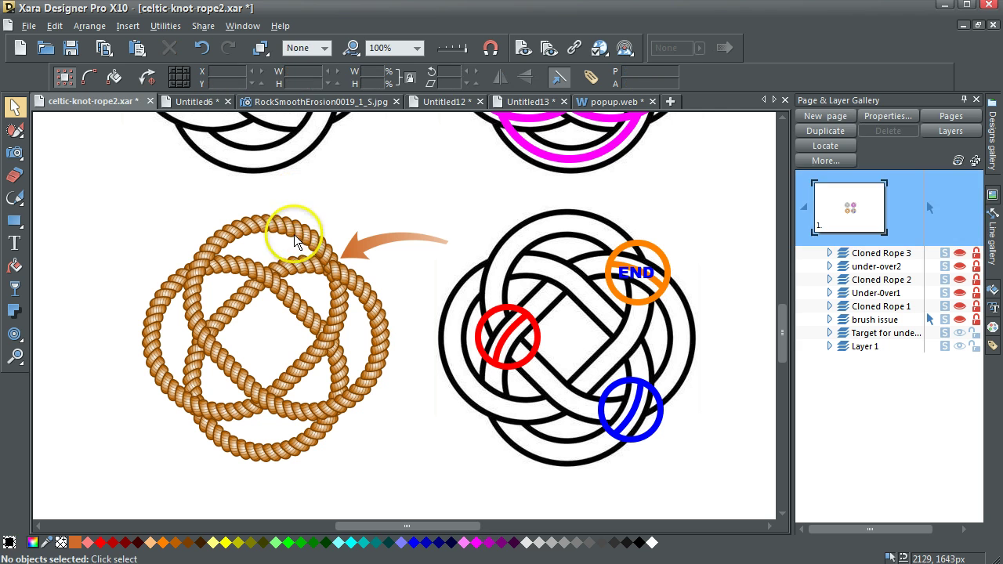
{"action": "left_click", "coordinate": [296, 236]}
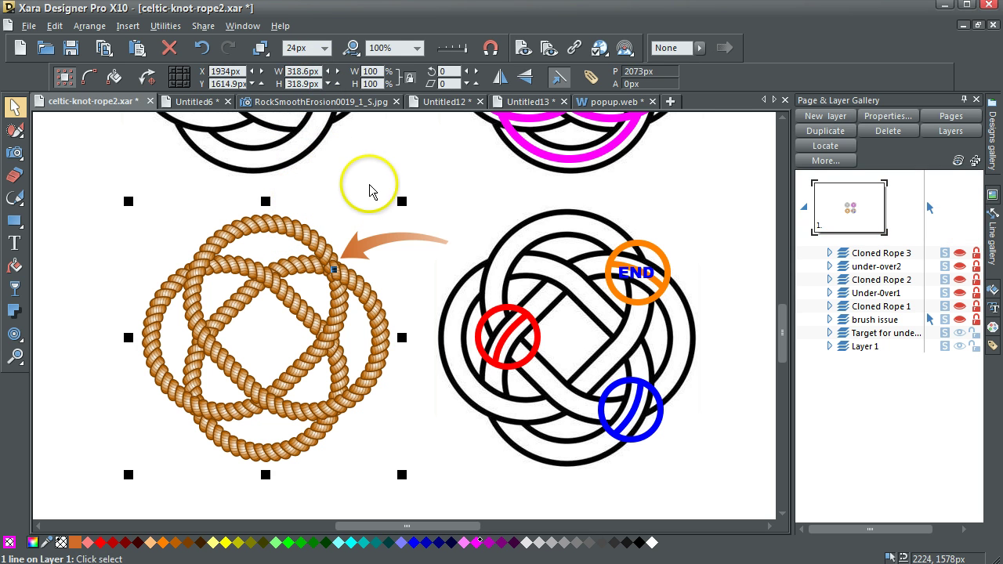
{"action": "left_click", "coordinate": [372, 192]}
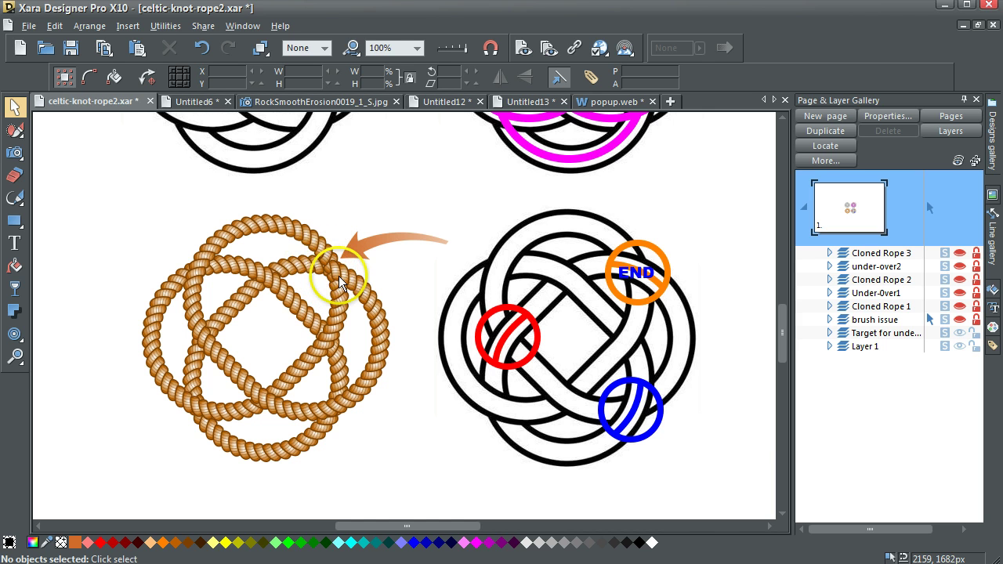
Step: Examine the rope crossing the orange arrow points at in close-up, and restore the previous zoom
{"action": "left_click", "coordinate": [14, 357]}
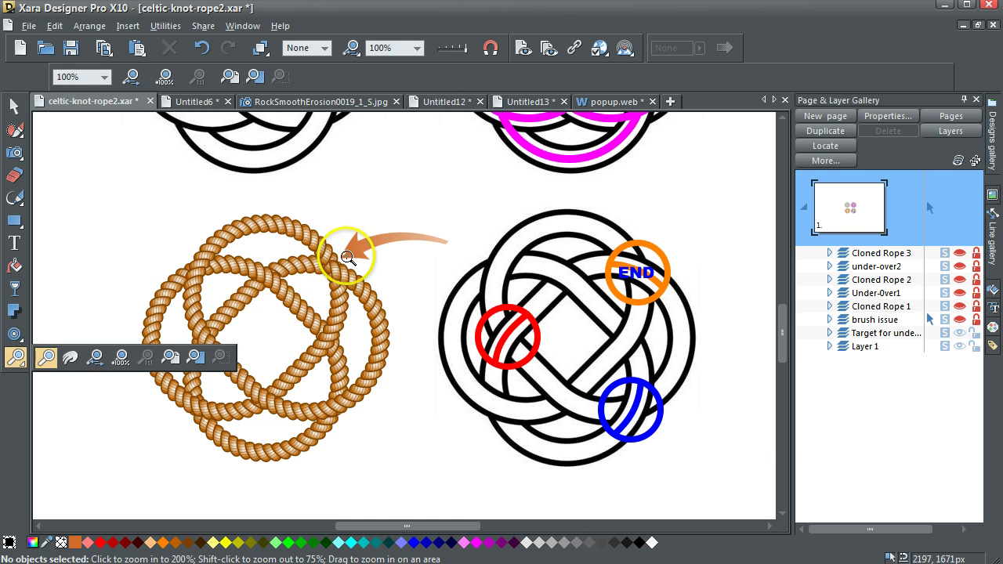
{"action": "left_click_drag", "start_coordinate": [335, 235], "coordinate": [381, 314]}
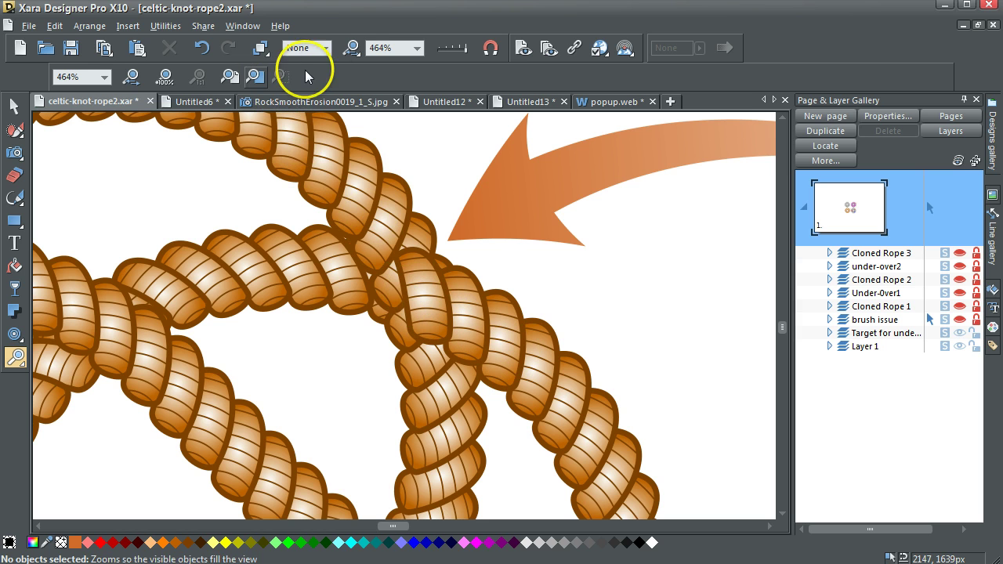
{"action": "left_click", "coordinate": [352, 48]}
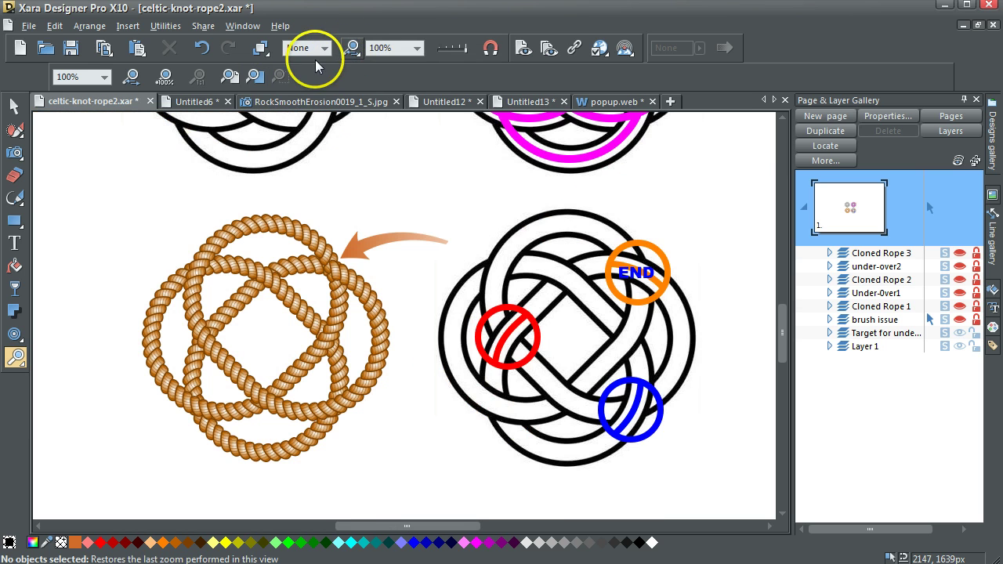
Step: Hide and lock Layer 1 and the Target for under overs layer
{"action": "left_click", "coordinate": [14, 105]}
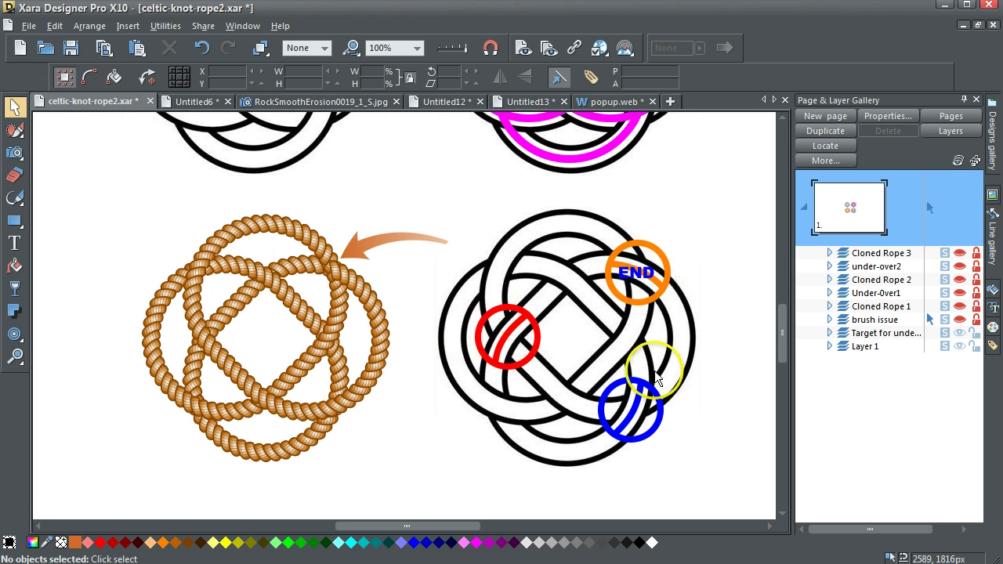
{"action": "mouse_move", "coordinate": [935, 368]}
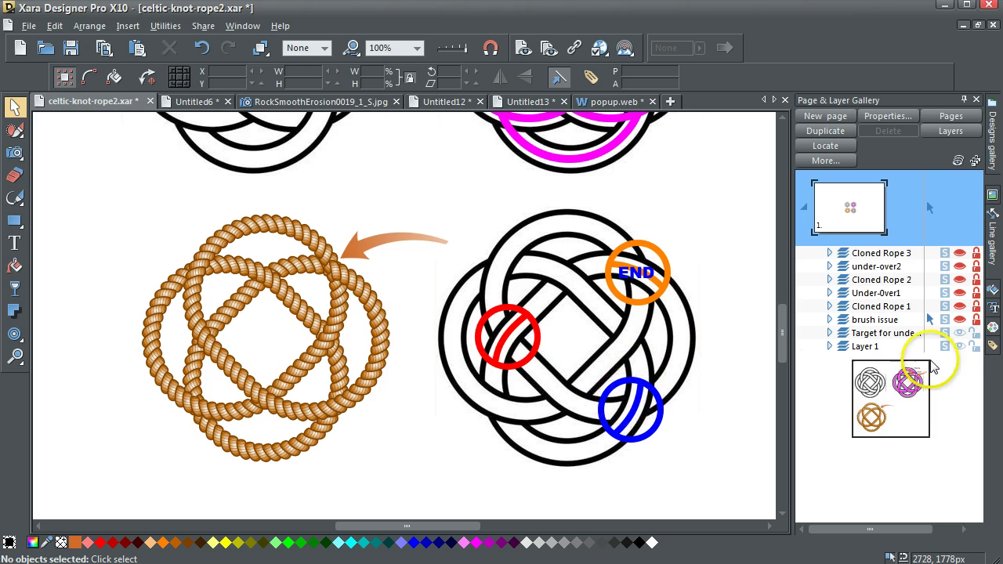
{"action": "left_click", "coordinate": [961, 346]}
{"action": "left_click", "coordinate": [961, 333]}
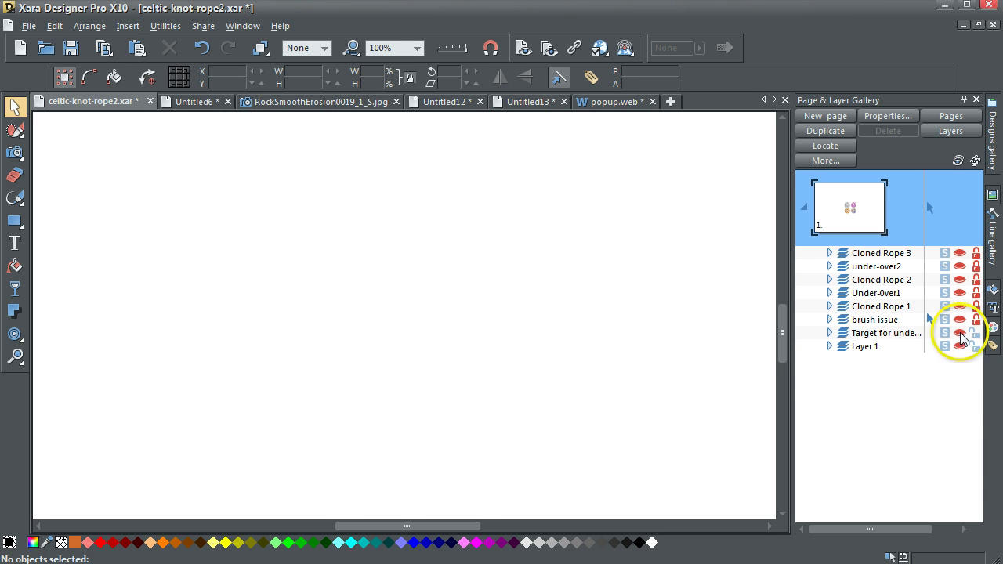
{"action": "left_click", "coordinate": [975, 336]}
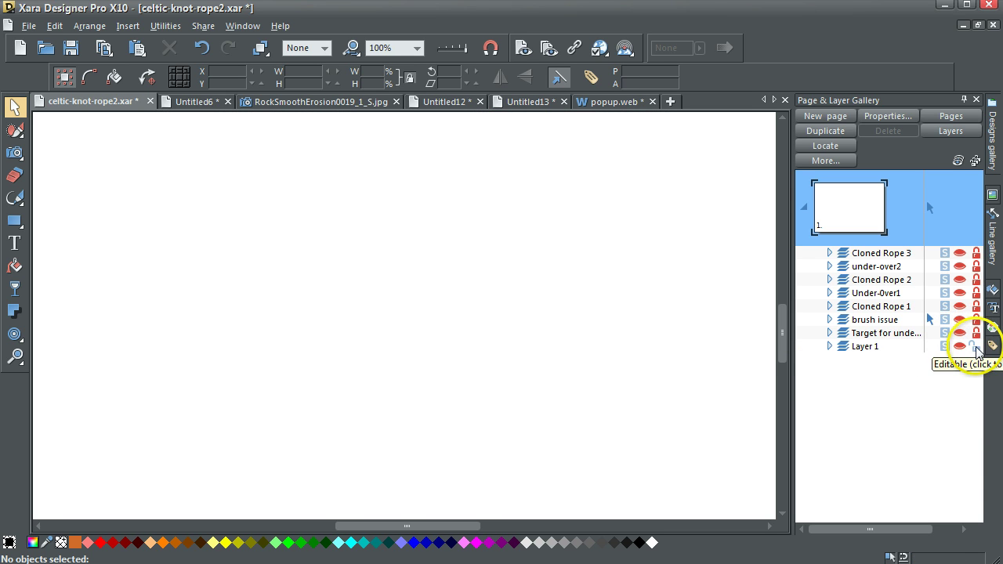
Step: Show and unlock the brush issue layer, and make it the active layer
{"action": "left_click", "coordinate": [959, 320]}
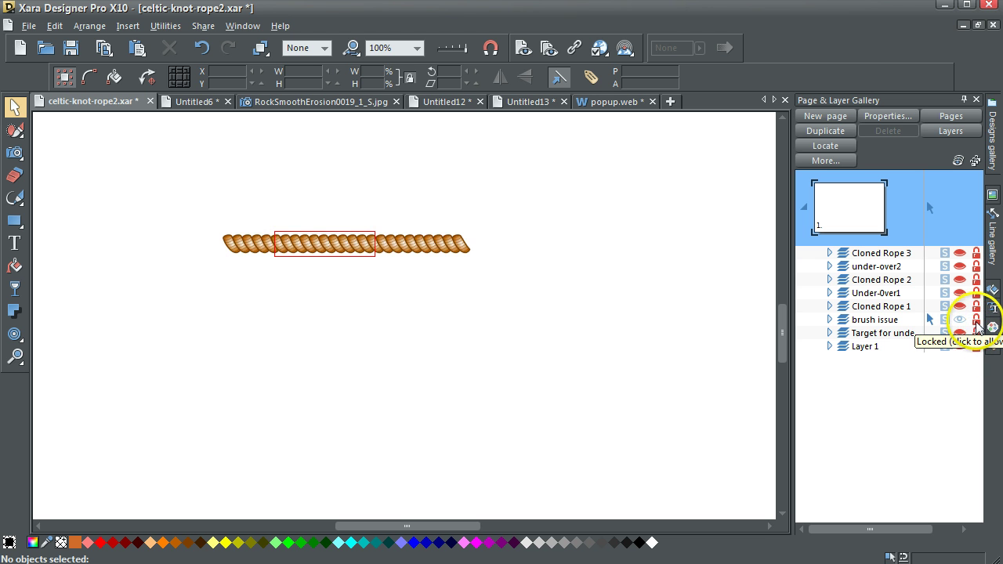
{"action": "left_click", "coordinate": [976, 321]}
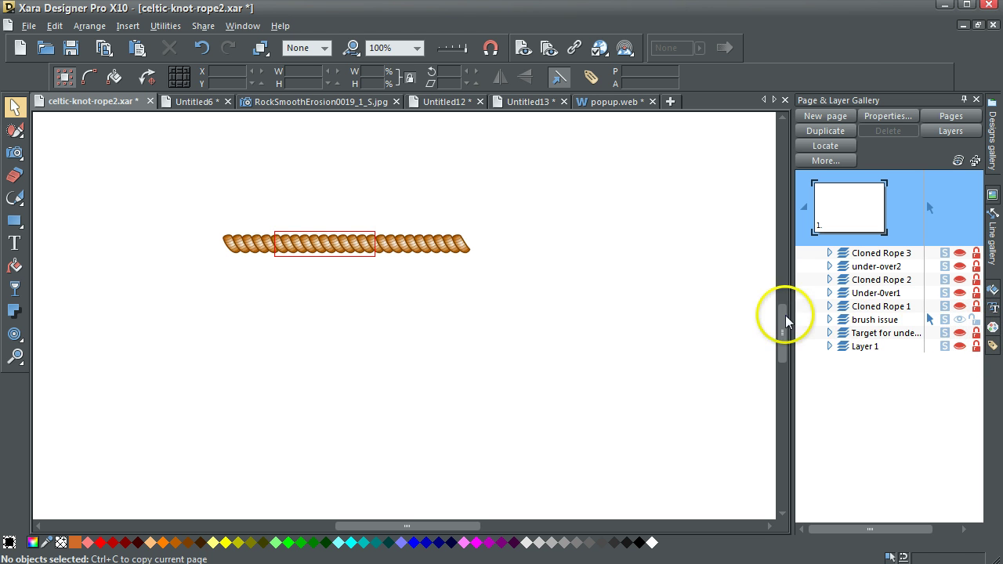
{"action": "left_click", "coordinate": [878, 320]}
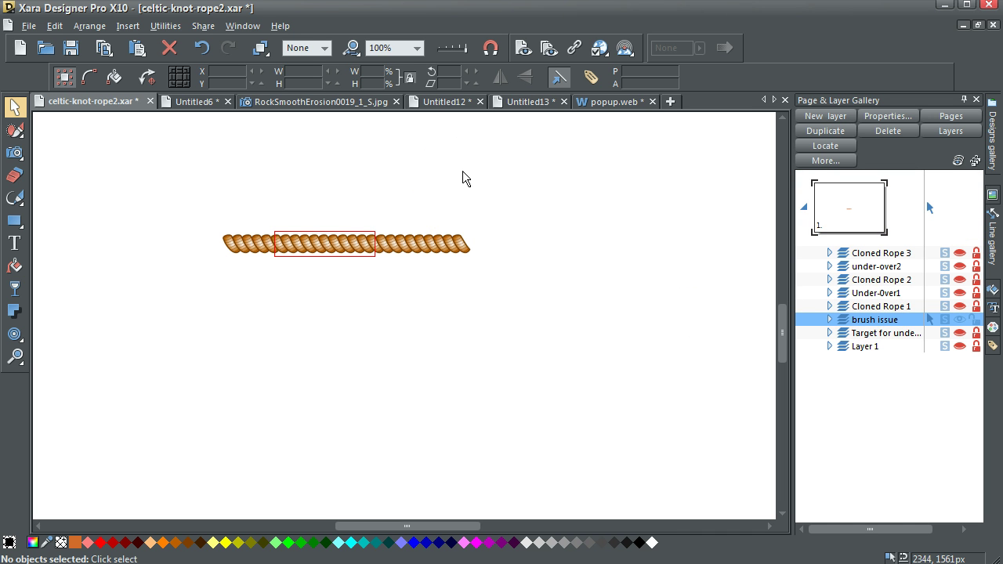
Step: Try intersecting the straight rope line with the red rectangle, undo it, and clear the selection
{"action": "mouse_move", "coordinate": [190, 212]}
{"action": "left_mouse_down"}
{"action": "mouse_move", "coordinate": [515, 282]}
{"action": "mouse_move", "coordinate": [484, 284]}
{"action": "left_mouse_up"}
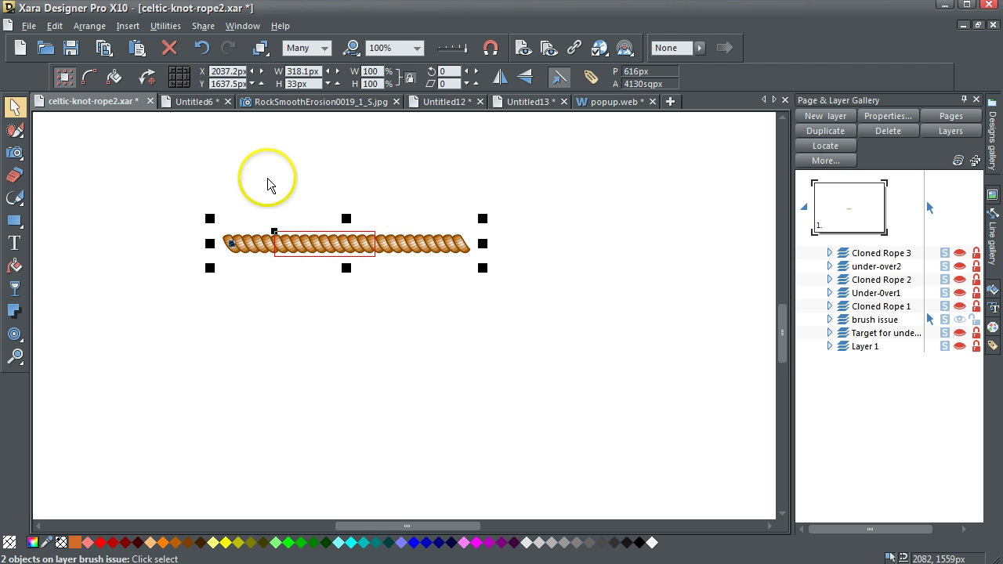
{"action": "left_click", "coordinate": [88, 26]}
{"action": "mouse_move", "coordinate": [254, 296]}
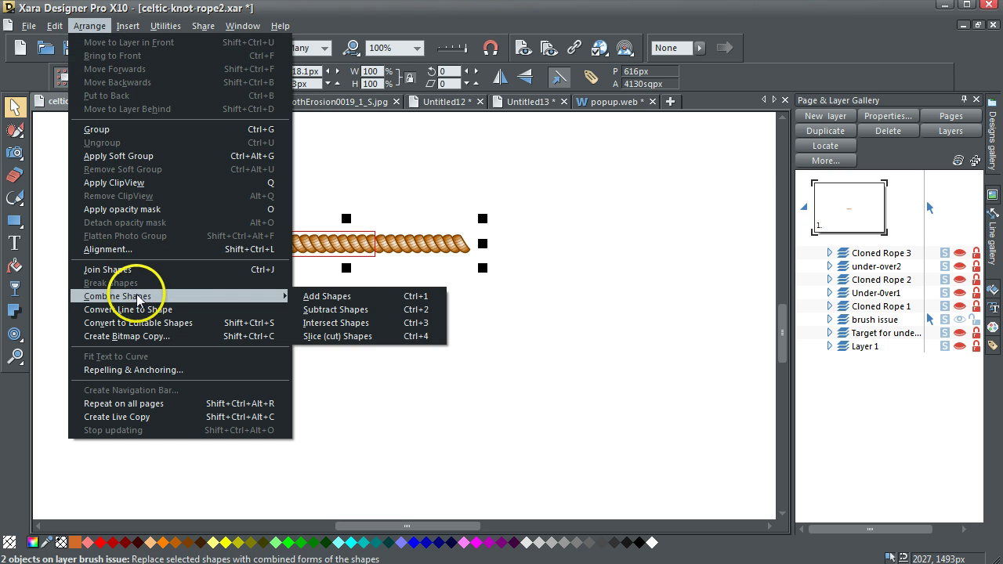
{"action": "left_click", "coordinate": [340, 323]}
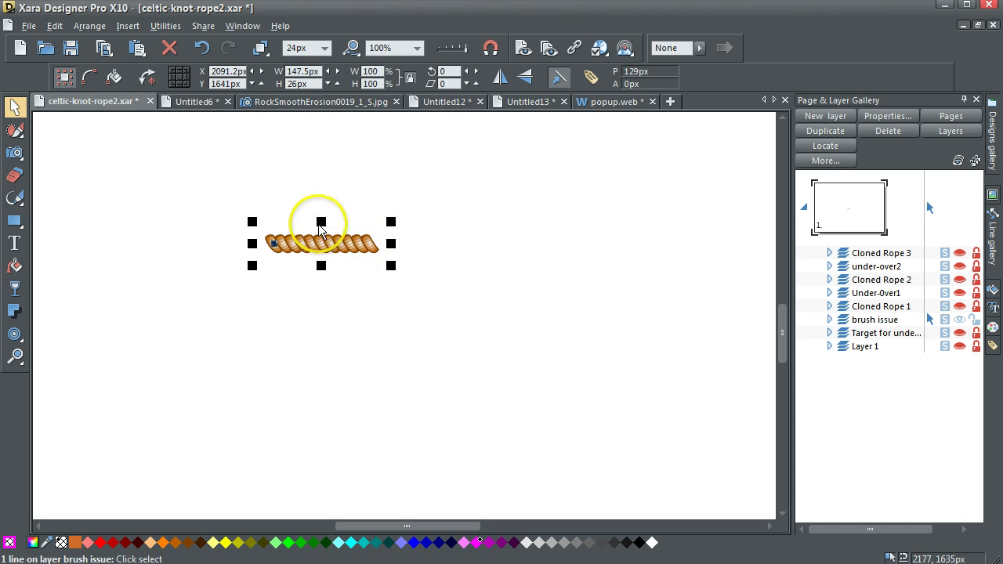
{"action": "left_click", "coordinate": [202, 48]}
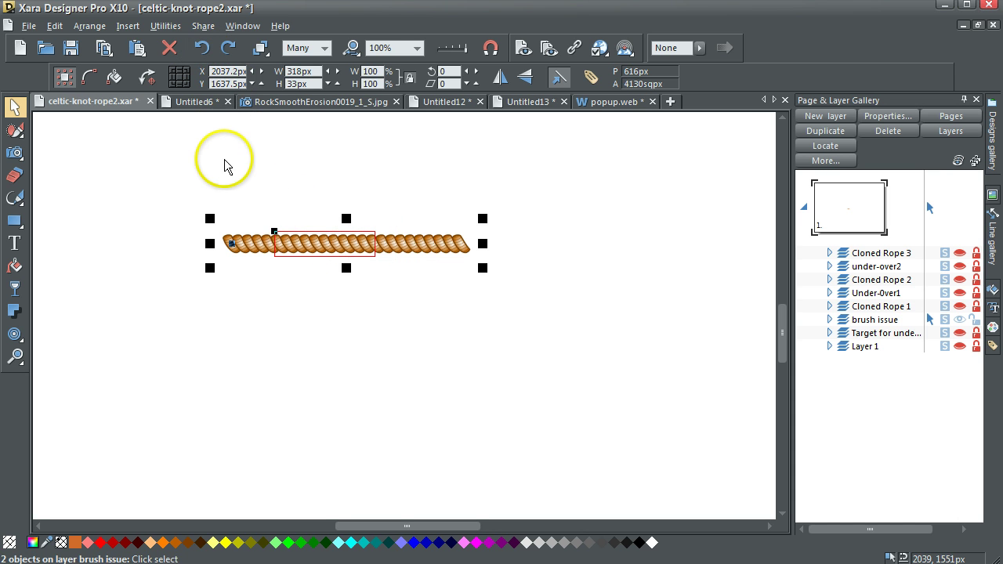
{"action": "left_click", "coordinate": [230, 165]}
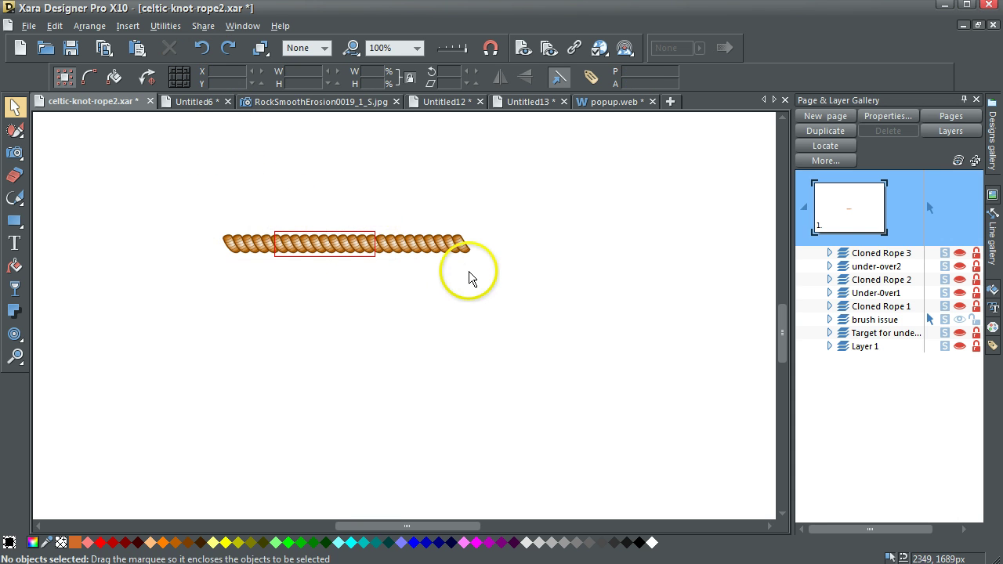
Step: Duplicate the straight rope and its red rectangle together, placing the copy 40 px directly below the original
{"action": "left_click_drag", "start_coordinate": [469, 271], "coordinate": [493, 279]}
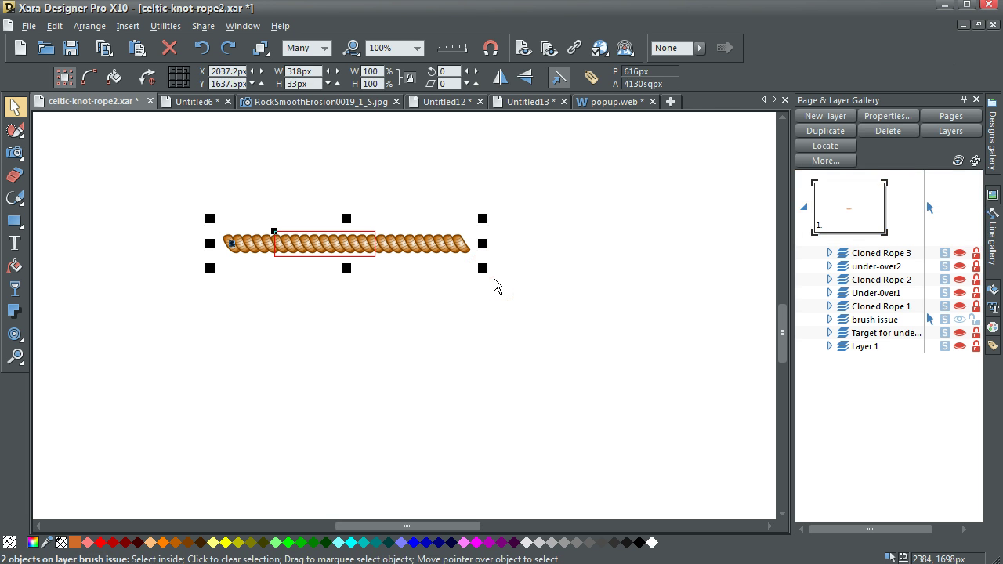
{"action": "key", "text": "ctrl+y"}
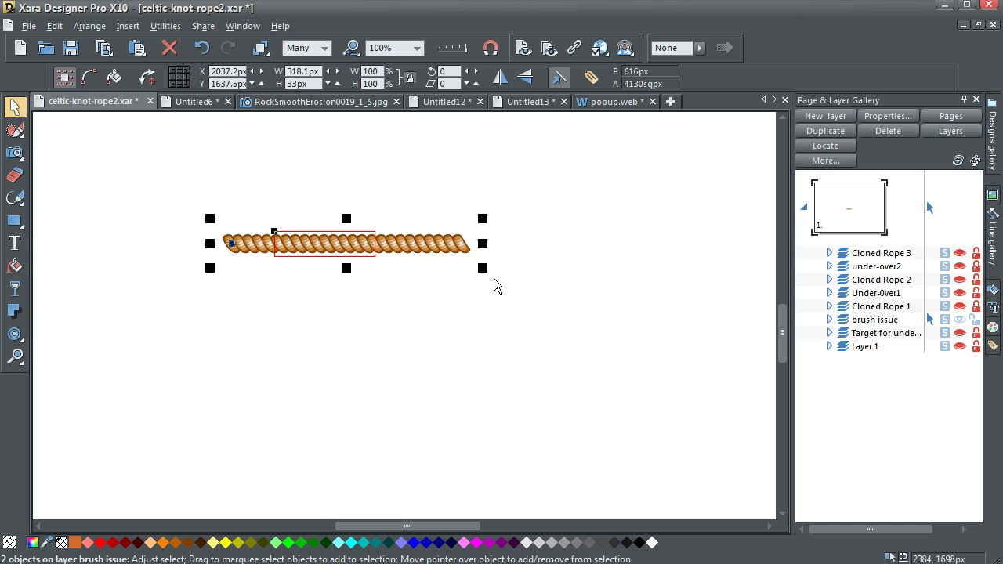
{"action": "key", "text": "ctrl+d"}
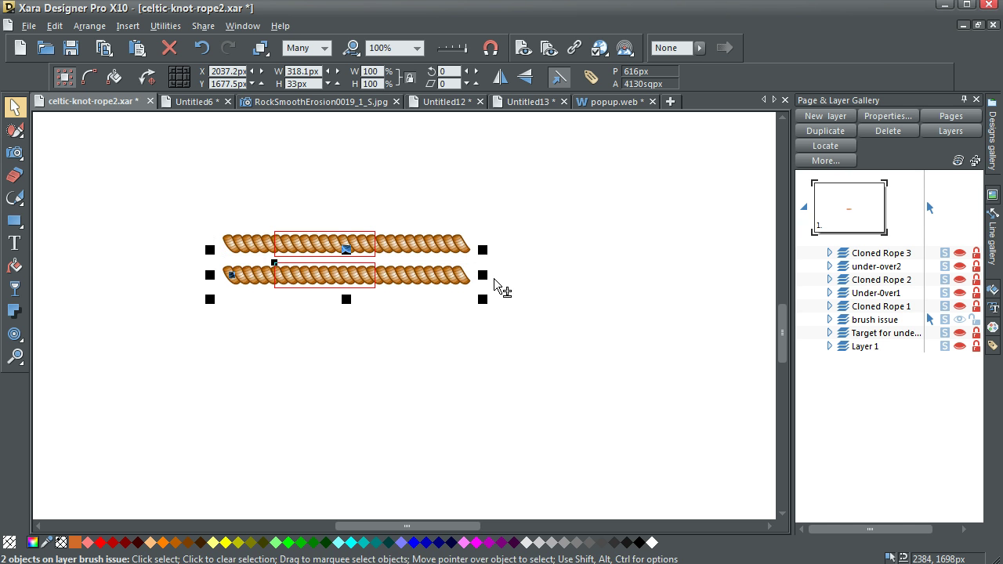
Step: Intersect the copied rope with its red rectangle to leave a short rope piece, and deselect it
{"action": "left_click", "coordinate": [89, 26]}
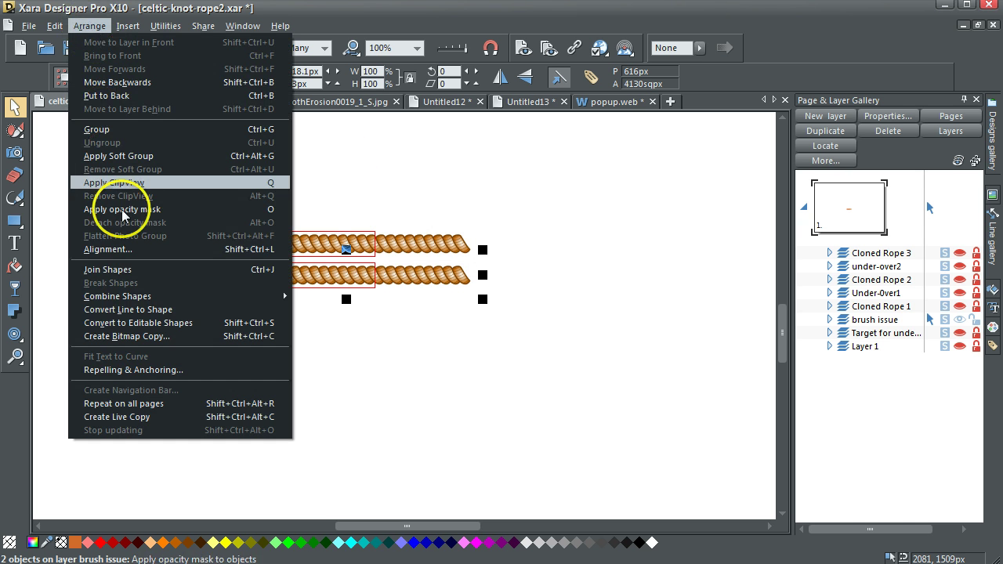
{"action": "mouse_move", "coordinate": [286, 297]}
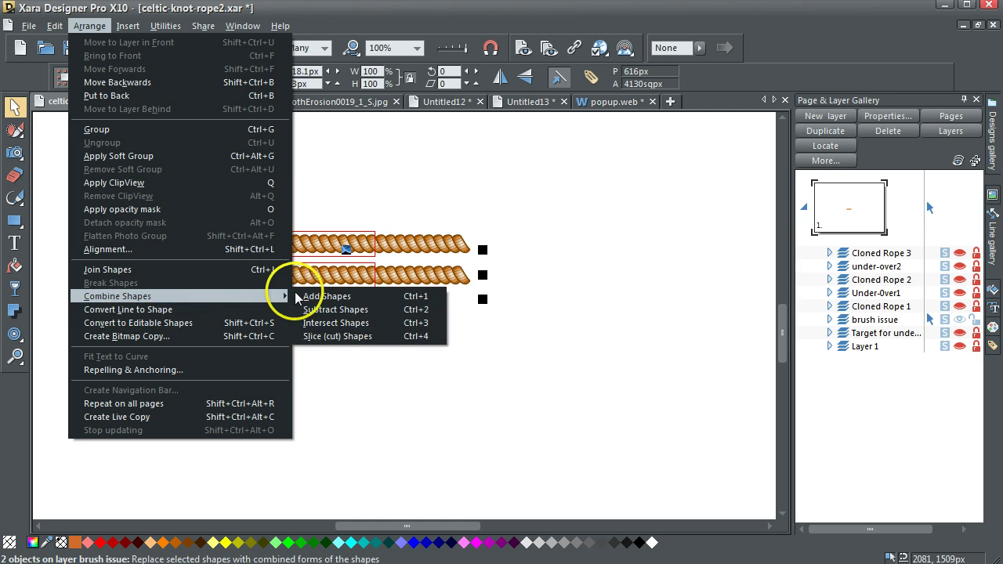
{"action": "left_click", "coordinate": [334, 323]}
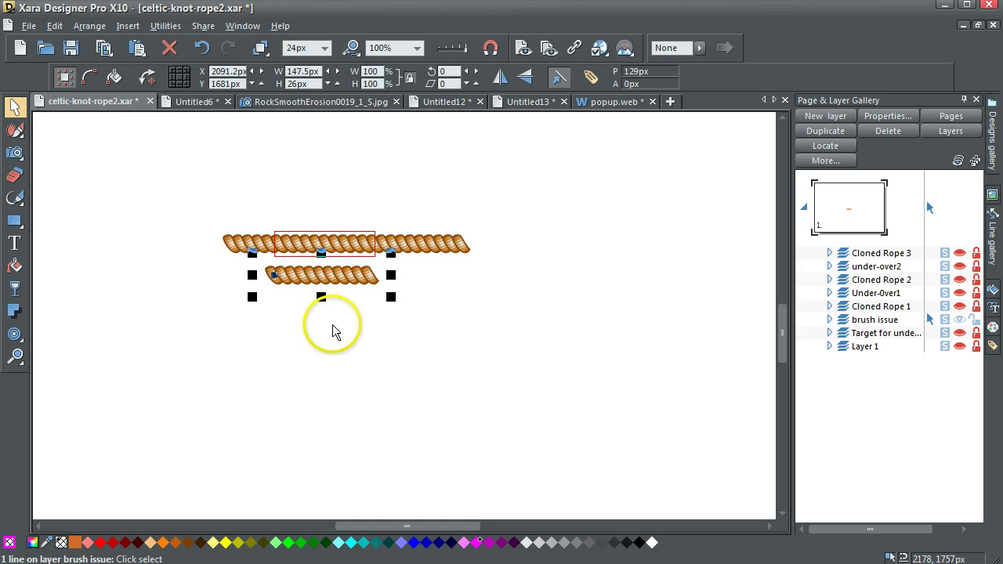
{"action": "left_click", "coordinate": [377, 172]}
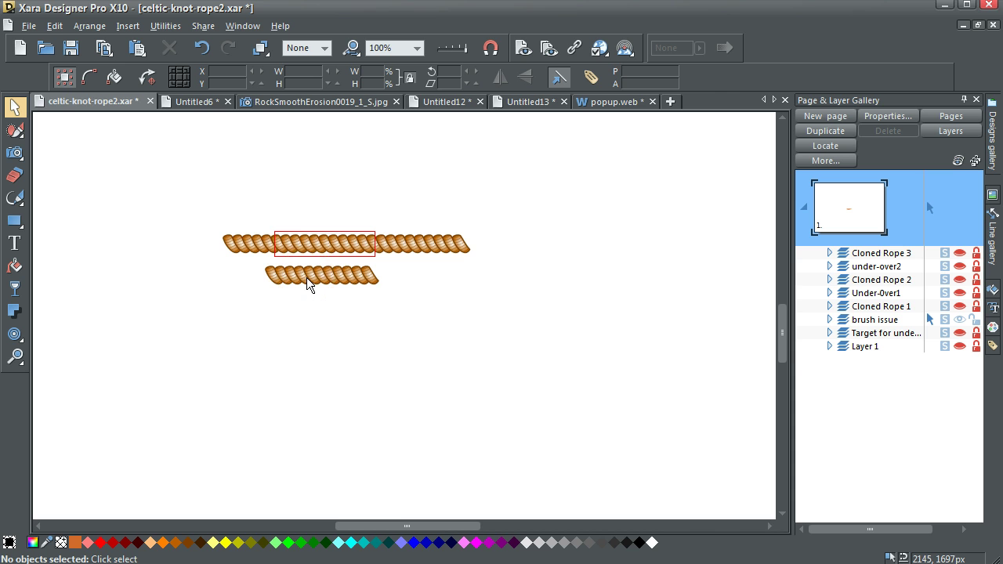
Step: Try the short rope piece over the framed section of the original rope, inspect the overlap at 418% zoom, and undo the move
{"action": "left_click_drag", "start_coordinate": [307, 277], "coordinate": [307, 246]}
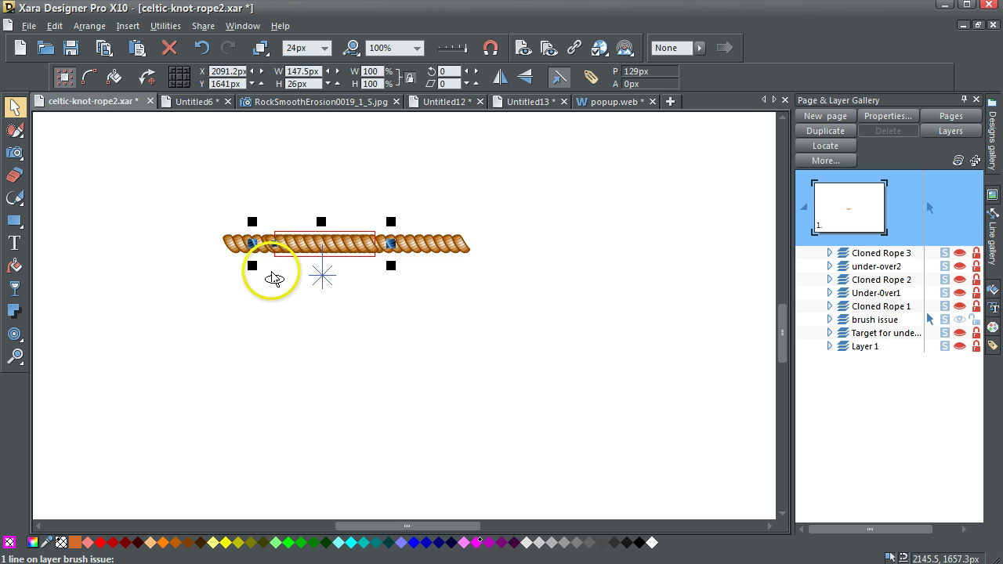
{"action": "left_click", "coordinate": [14, 357]}
{"action": "left_click_drag", "start_coordinate": [244, 213], "coordinate": [421, 272]}
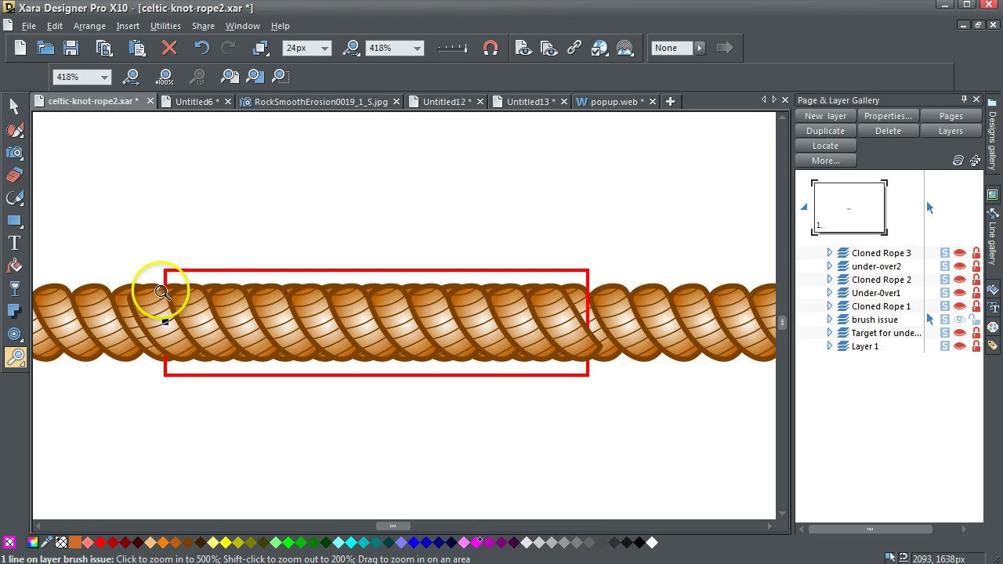
{"action": "left_click", "coordinate": [204, 50]}
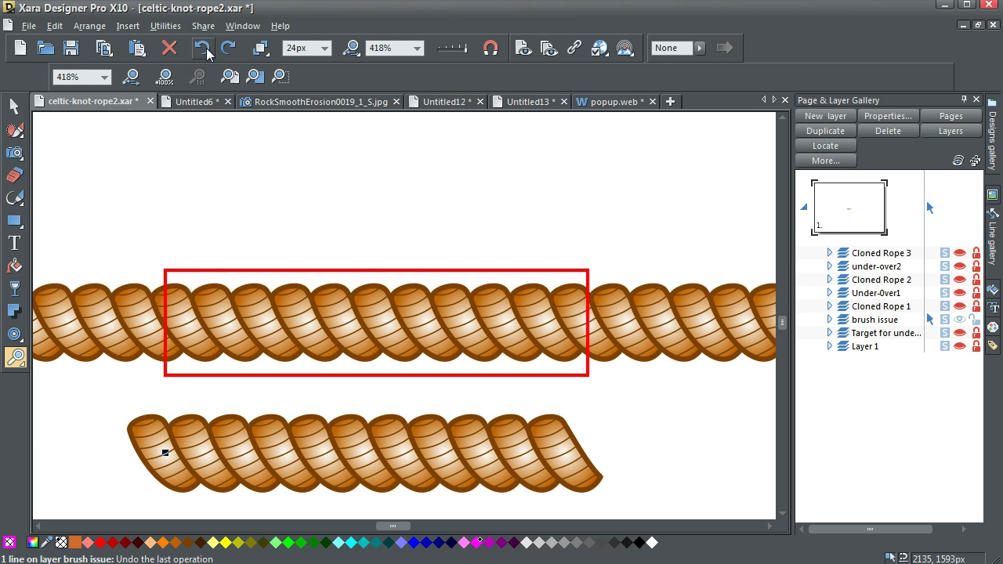
{"action": "mouse_move", "coordinate": [353, 49]}
{"action": "left_click", "coordinate": [398, 56]}
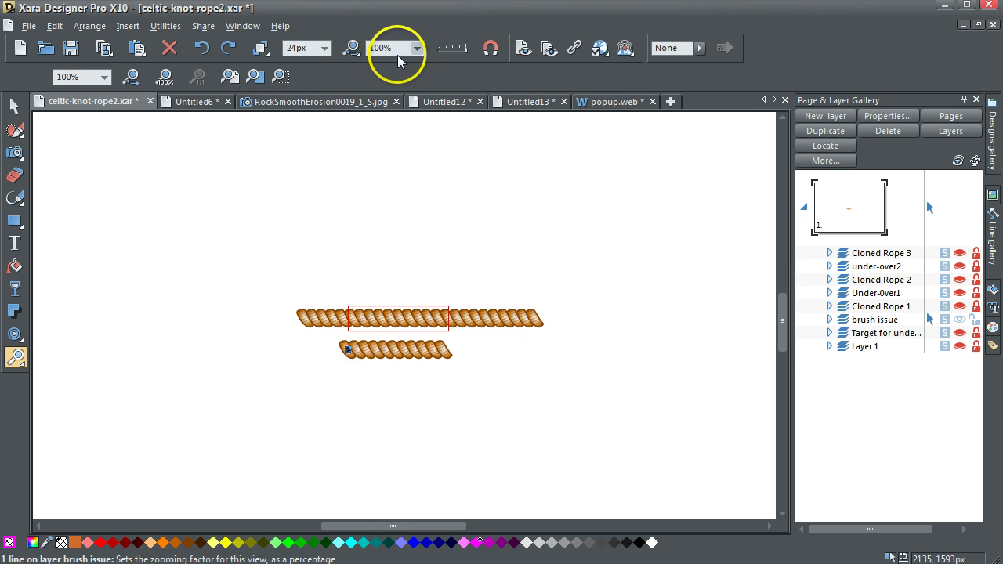
Step: Move the short rope piece up onto the red-framed section of the long rope
{"action": "left_click", "coordinate": [14, 105]}
{"action": "left_click", "coordinate": [206, 166]}
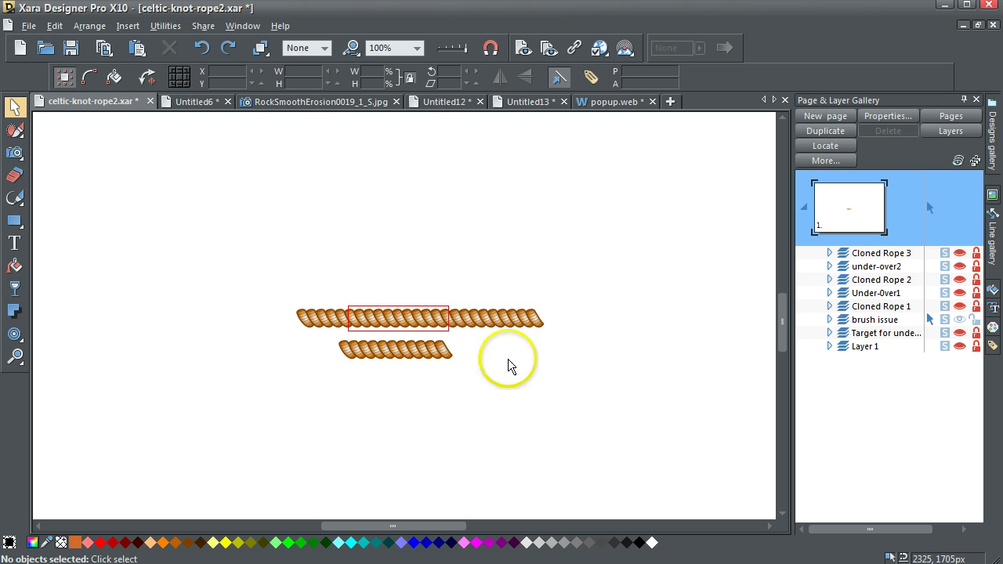
{"action": "left_click", "coordinate": [382, 351]}
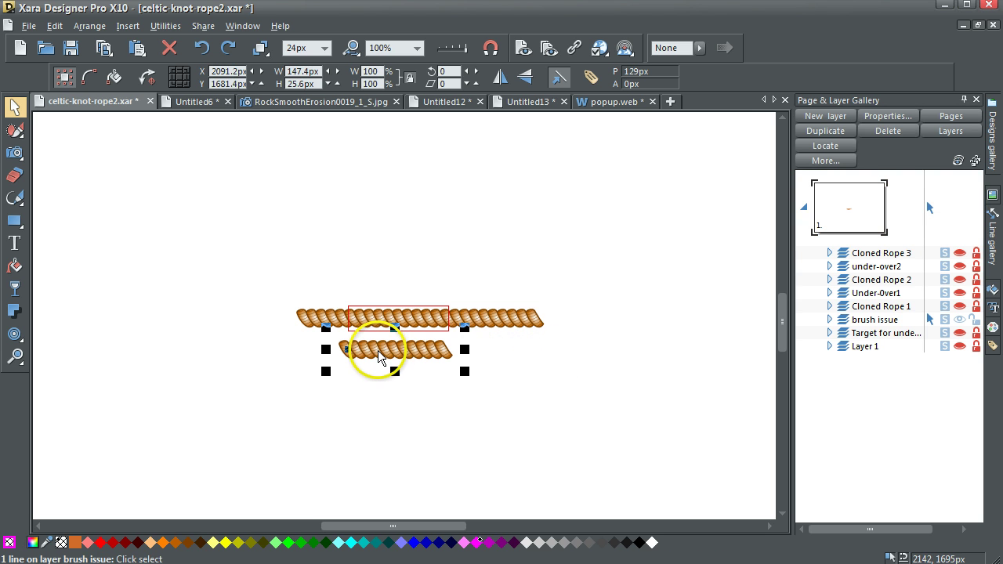
{"action": "left_click_drag", "start_coordinate": [377, 351], "coordinate": [381, 318]}
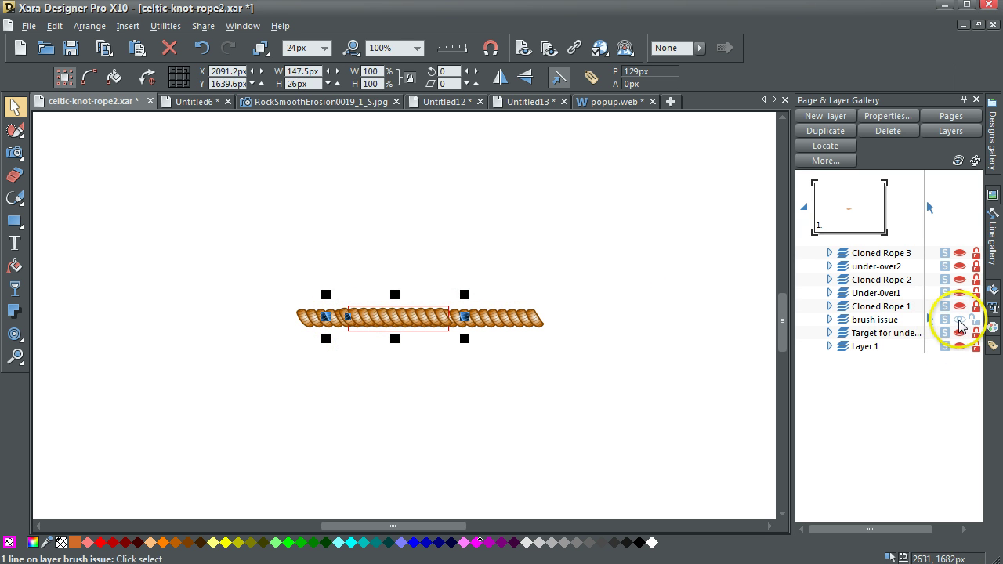
Step: Hide and lock the brush issue layer, and show and unlock the Cloned Rope 1, Under-0ver1 and Target for under overs layers
{"action": "left_click", "coordinate": [960, 320]}
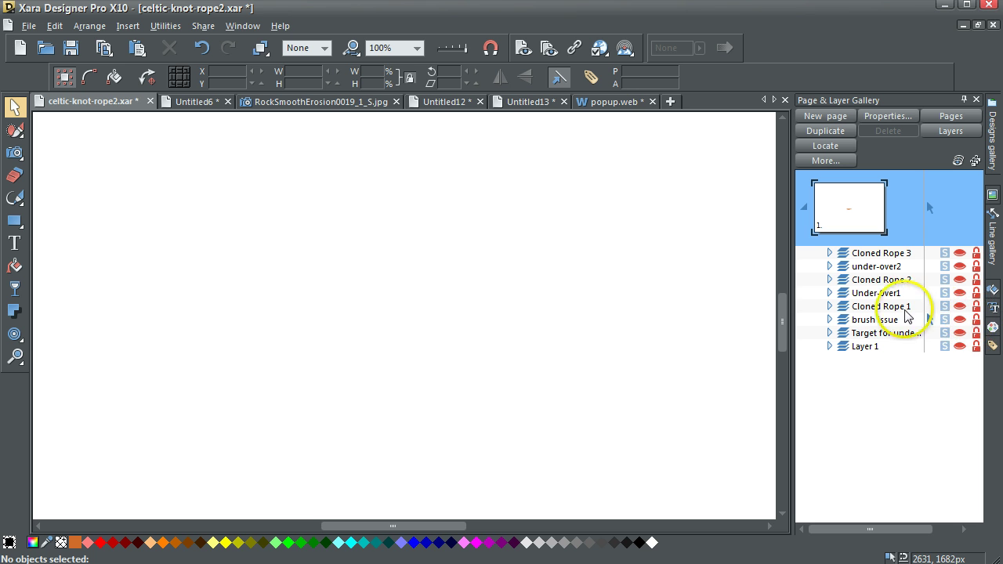
{"action": "left_click", "coordinate": [960, 306]}
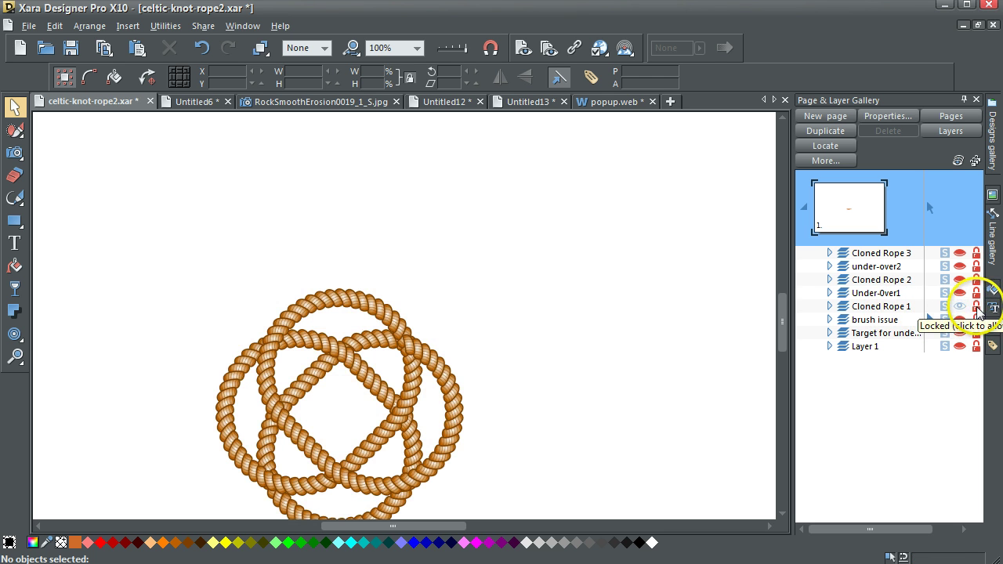
{"action": "left_click", "coordinate": [961, 293]}
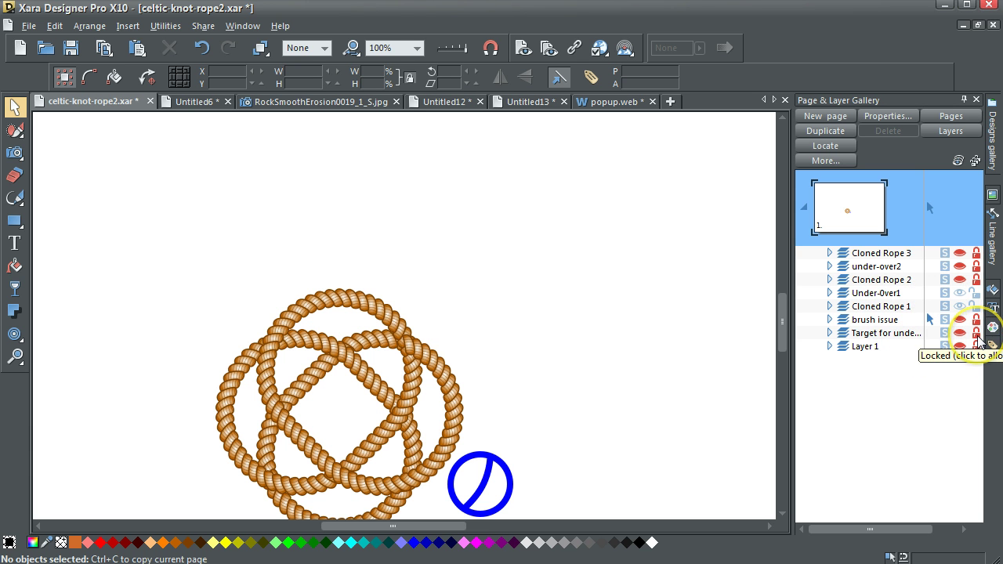
{"action": "left_click", "coordinate": [976, 334]}
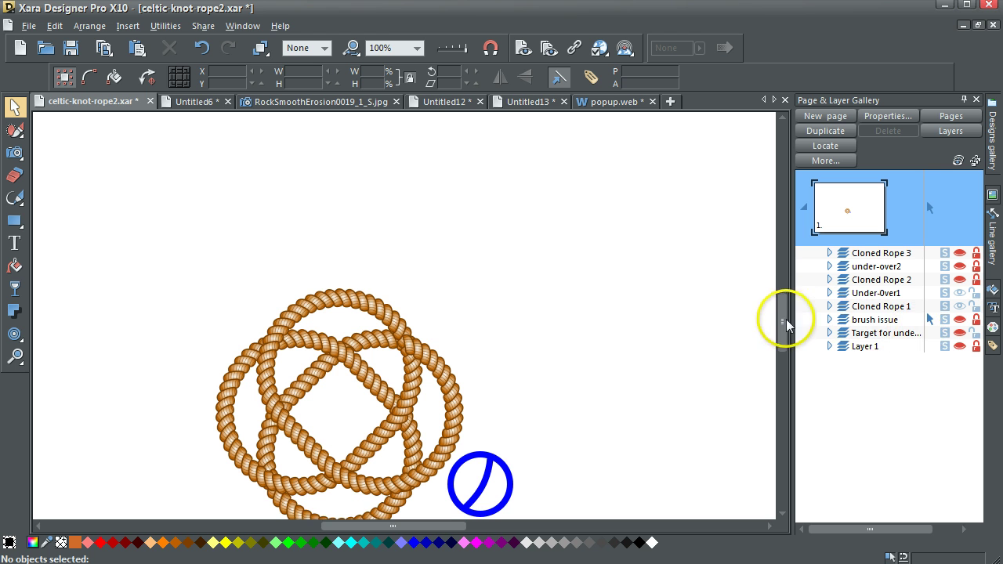
{"action": "left_click_drag", "start_coordinate": [786, 319], "coordinate": [788, 341]}
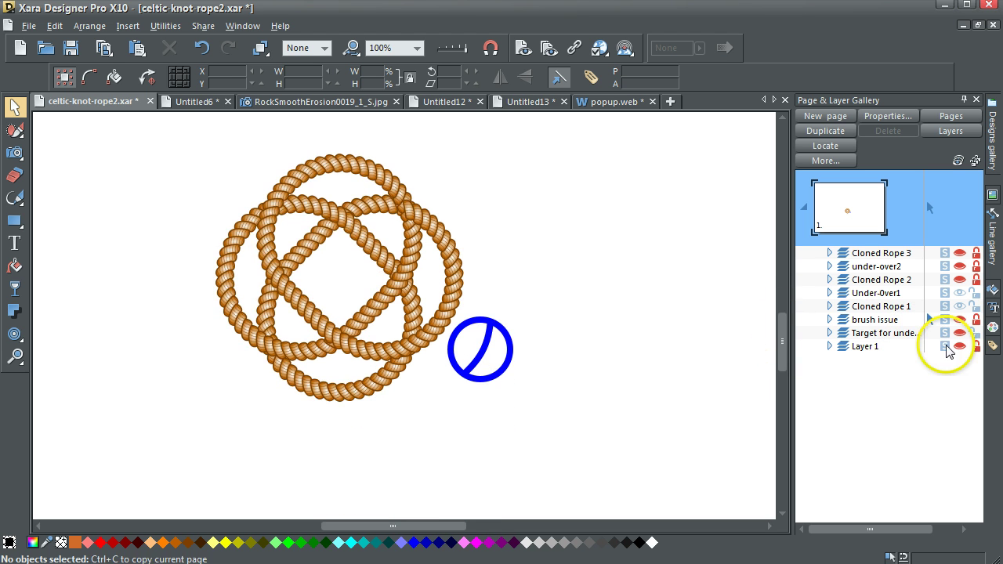
{"action": "left_click", "coordinate": [960, 333]}
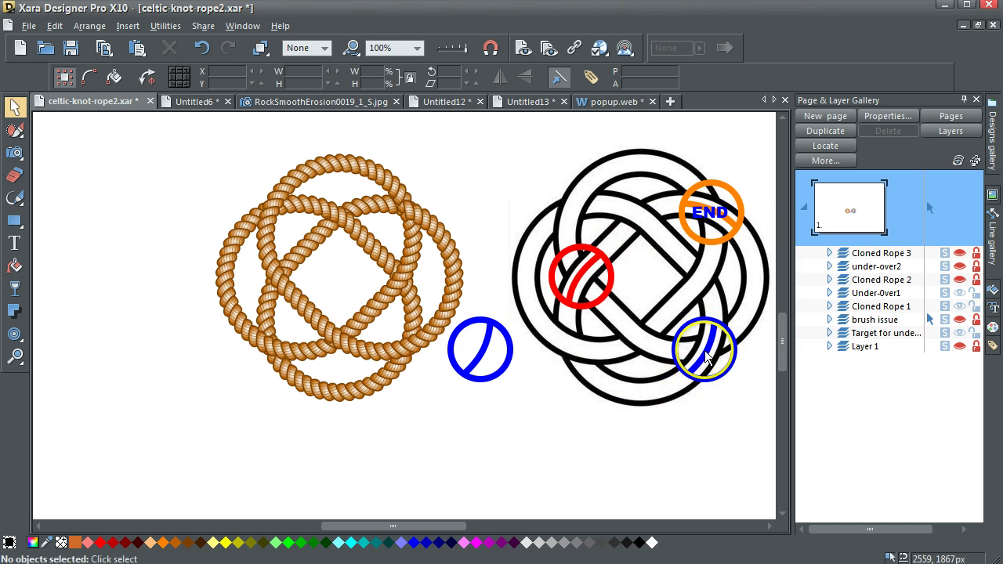
Step: Move the blue circle marker onto the rope knot's lower-right crossing to match the template, and select the rope knot line
{"action": "left_click", "coordinate": [492, 368]}
{"action": "left_click_drag", "start_coordinate": [490, 365], "coordinate": [405, 353]}
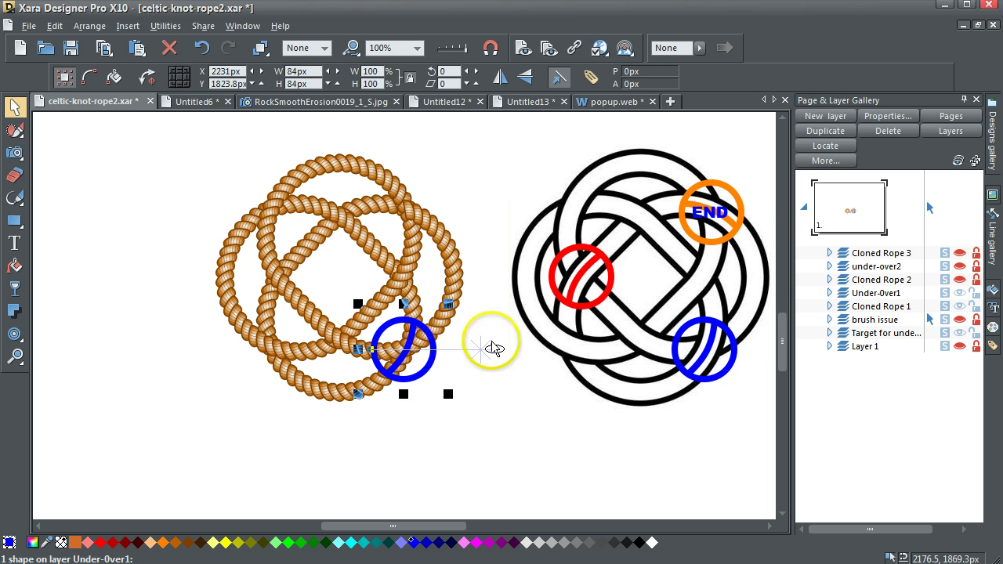
{"action": "left_click", "coordinate": [526, 366]}
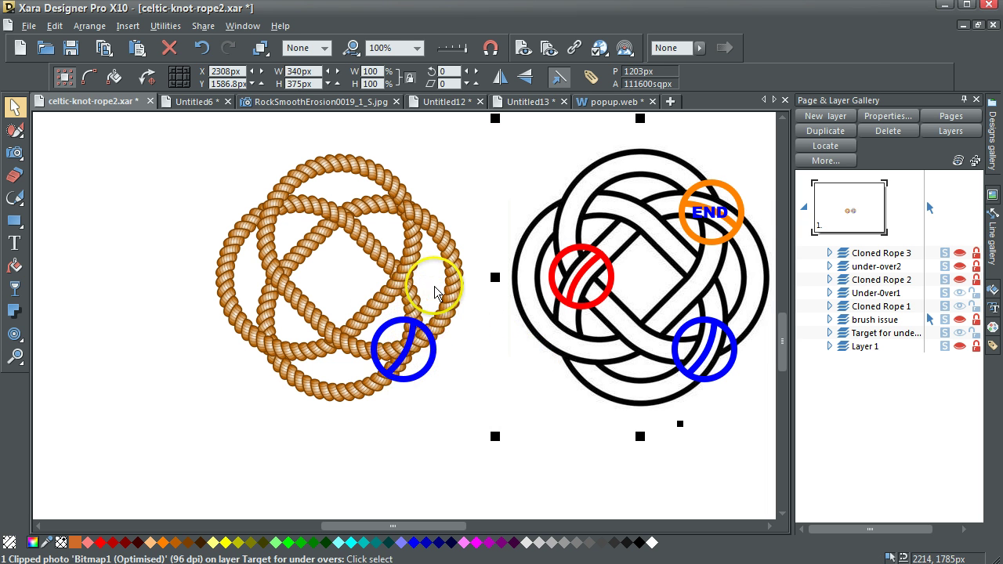
{"action": "left_click", "coordinate": [375, 205]}
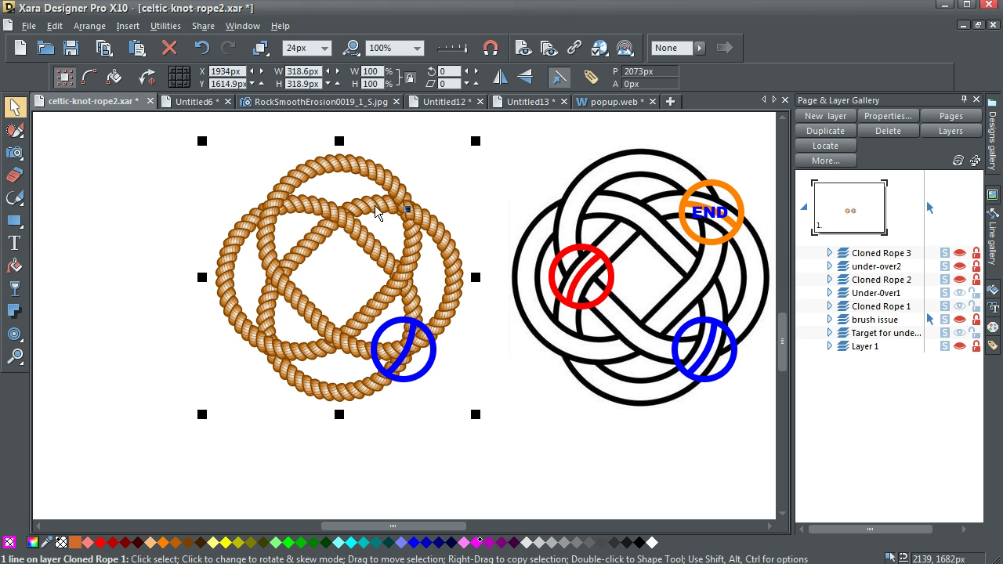
Step: Use the Shape Editor tool to delete the cloned rope's end points along its outer right loop and the lower inner curve beyond the marked crossing
{"action": "mouse_move", "coordinate": [14, 198]}
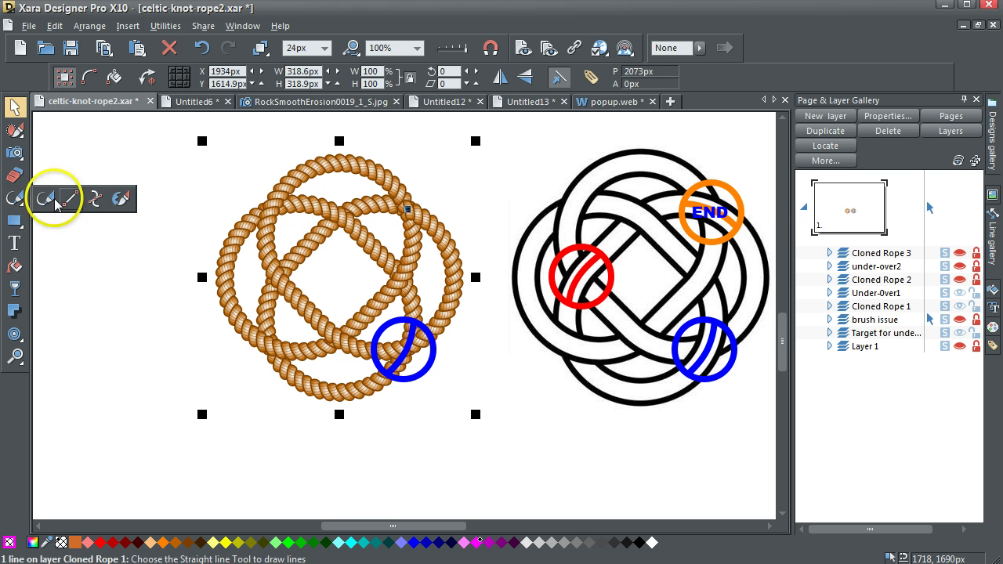
{"action": "left_click", "coordinate": [95, 202]}
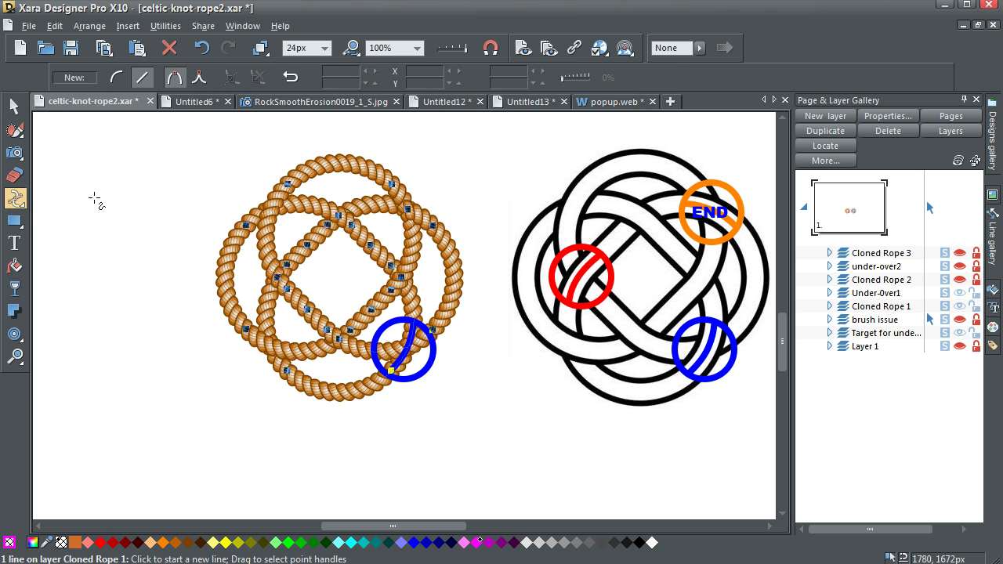
{"action": "left_click", "coordinate": [308, 248]}
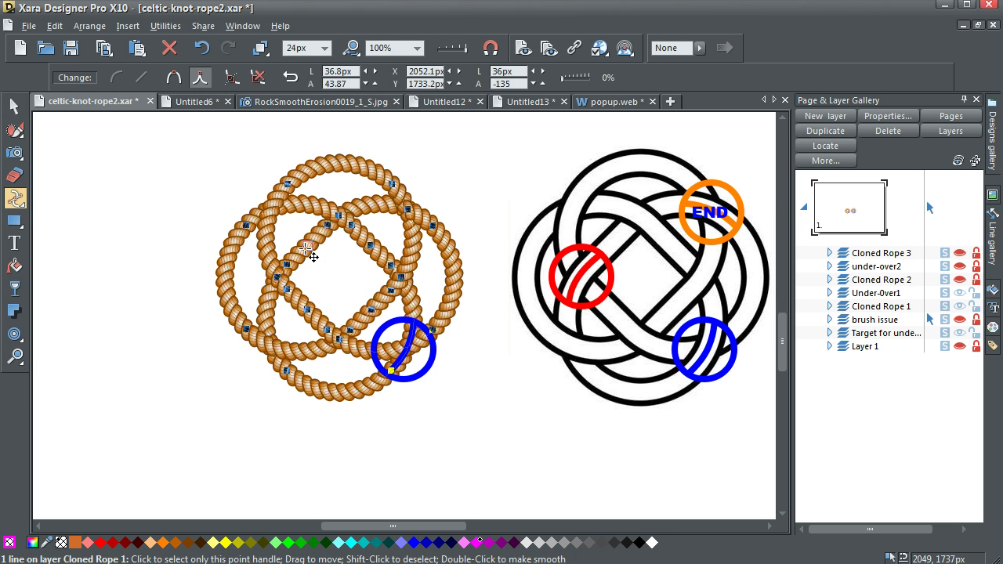
{"action": "key", "text": "Tab"}
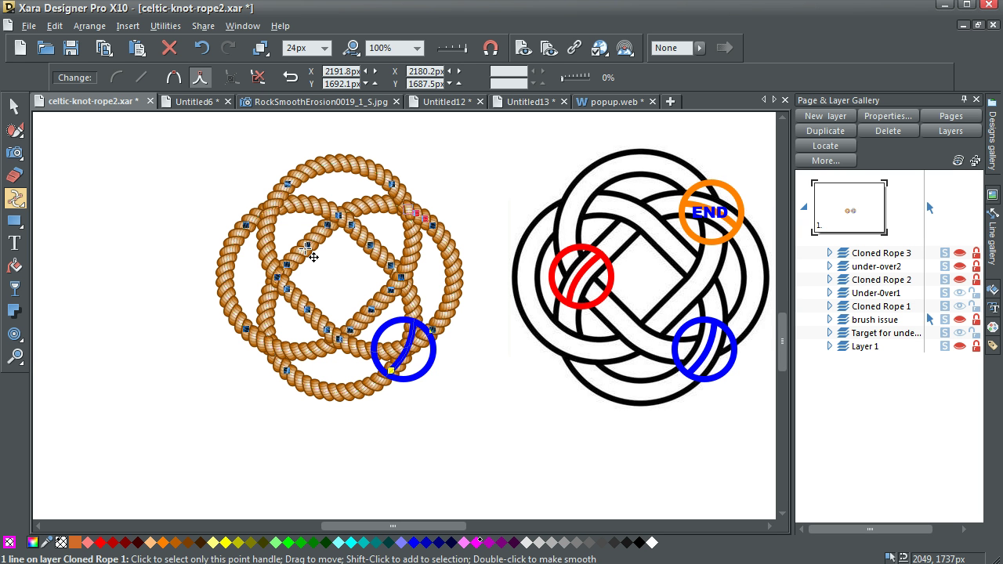
{"action": "key", "text": "Delete"}
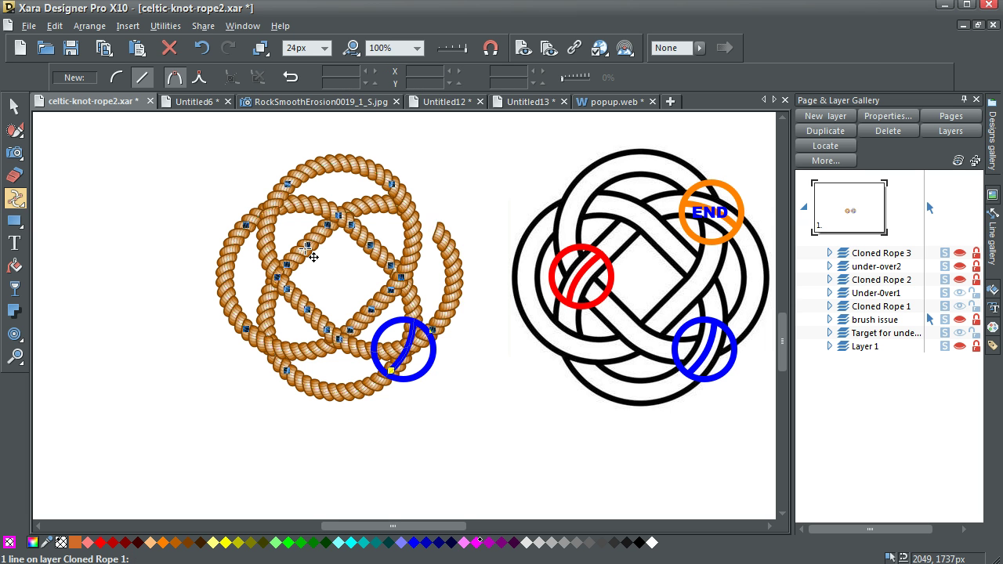
{"action": "key", "text": "Delete"}
{"action": "key", "text": "Escape"}
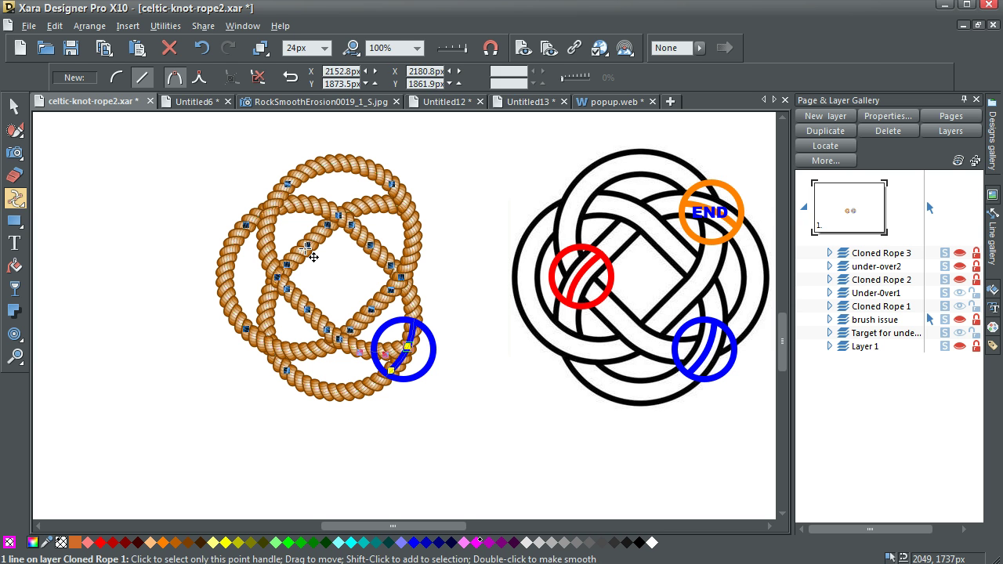
{"action": "key", "text": "Escape"}
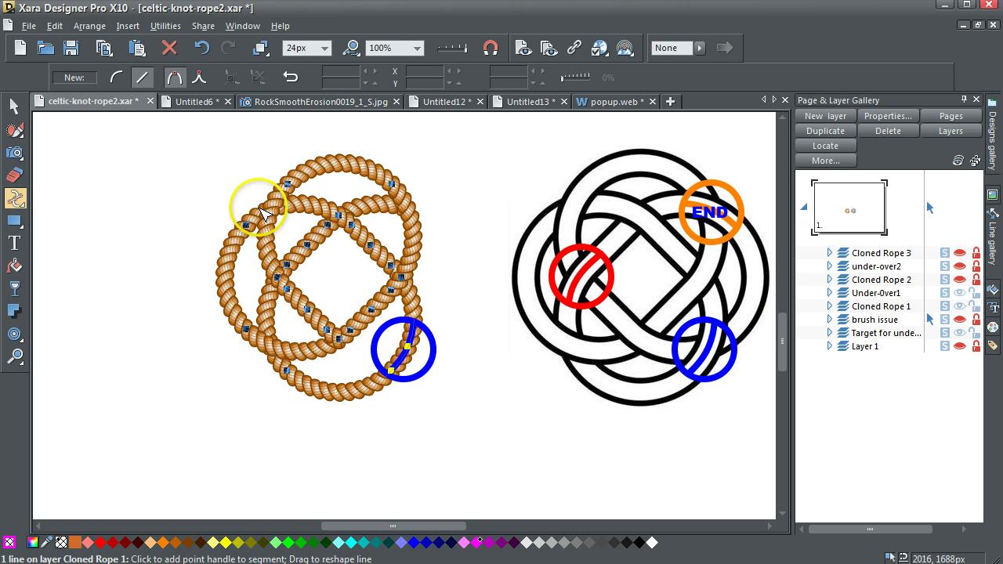
Step: Delete the blue circle marker from the rope knot's lower-right crossing
{"action": "left_click", "coordinate": [14, 107]}
{"action": "left_click", "coordinate": [137, 201]}
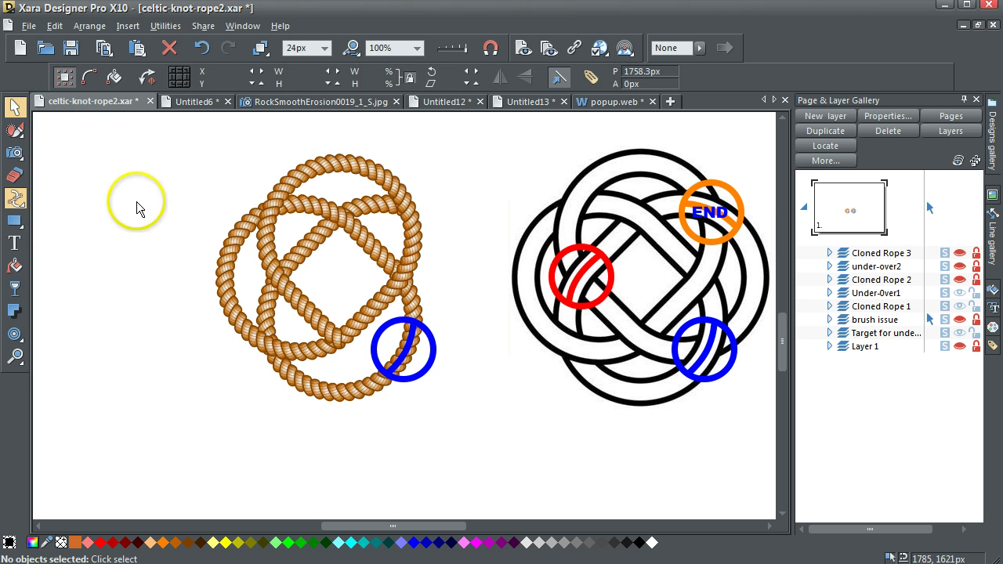
{"action": "left_click", "coordinate": [408, 350]}
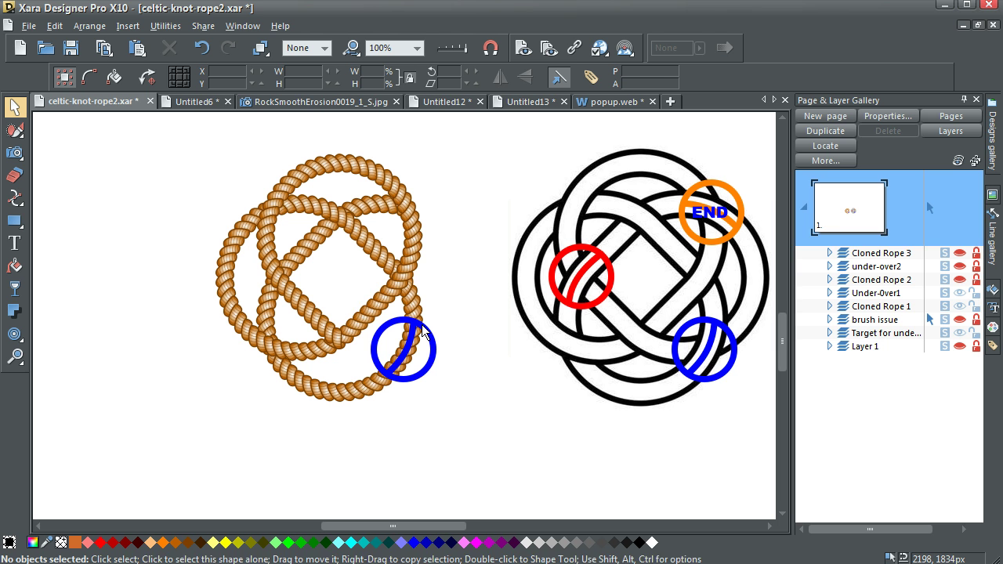
{"action": "left_click", "coordinate": [423, 332]}
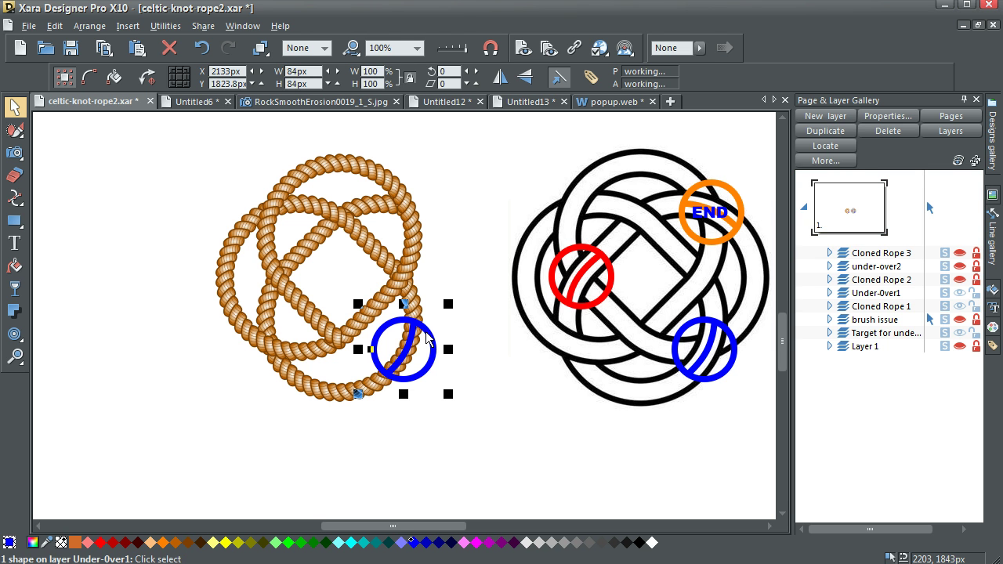
{"action": "key", "text": "Delete"}
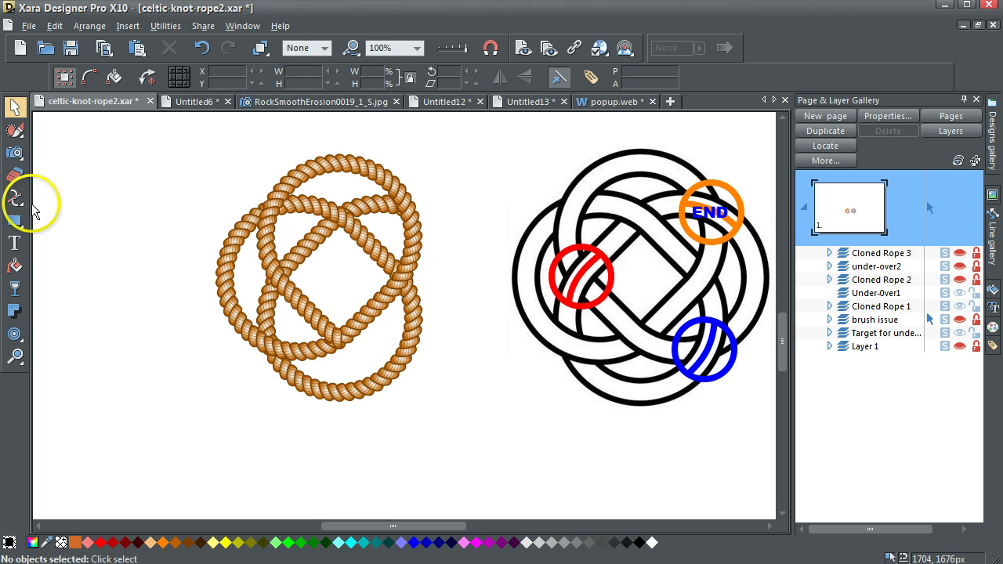
Step: Make Cloned Rope 1 the active layer and draw a circle about 77 px across over the rope's lower-right section
{"action": "left_click_drag", "start_coordinate": [16, 221], "coordinate": [71, 225]}
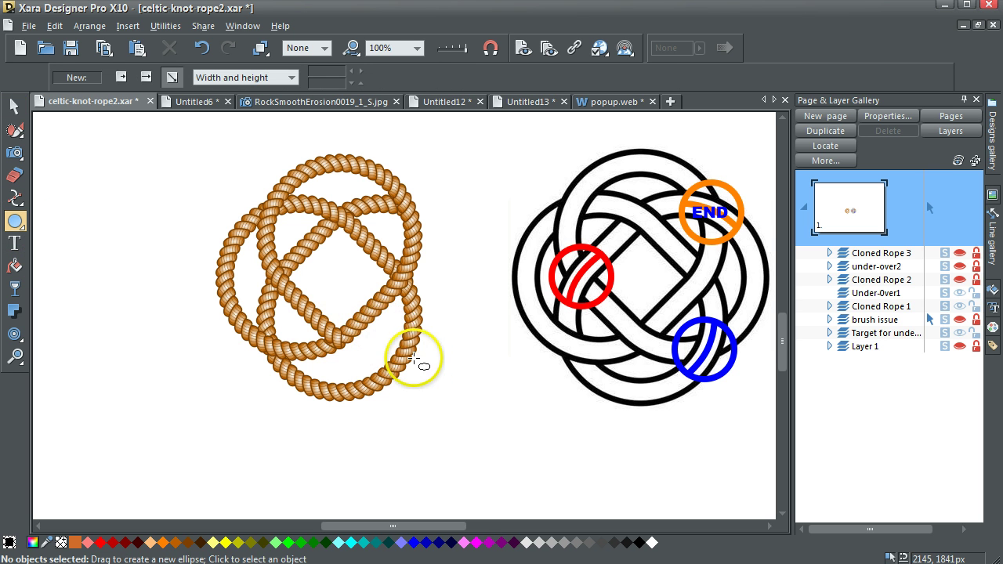
{"action": "left_click_drag", "start_coordinate": [414, 358], "coordinate": [441, 383]}
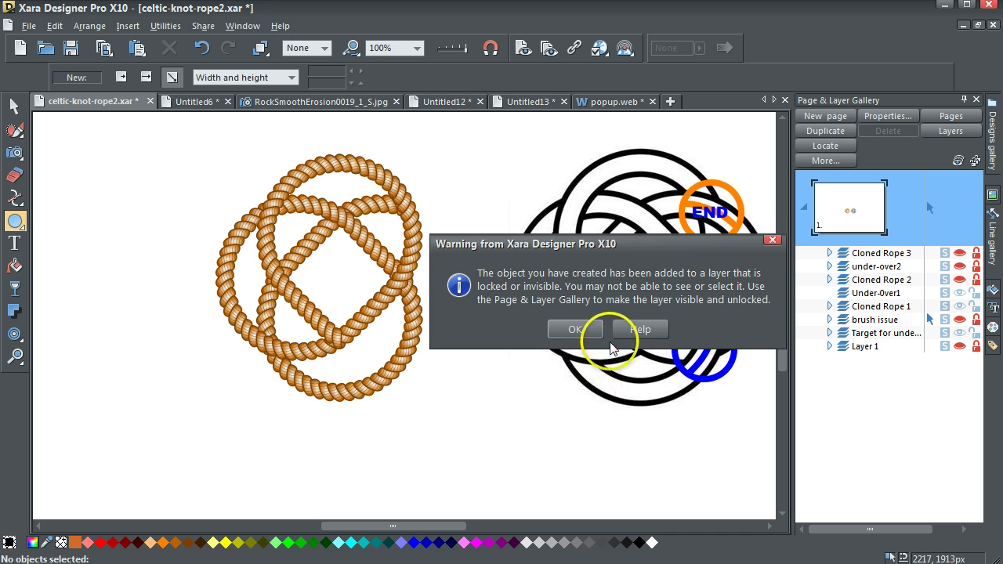
{"action": "left_click", "coordinate": [575, 330]}
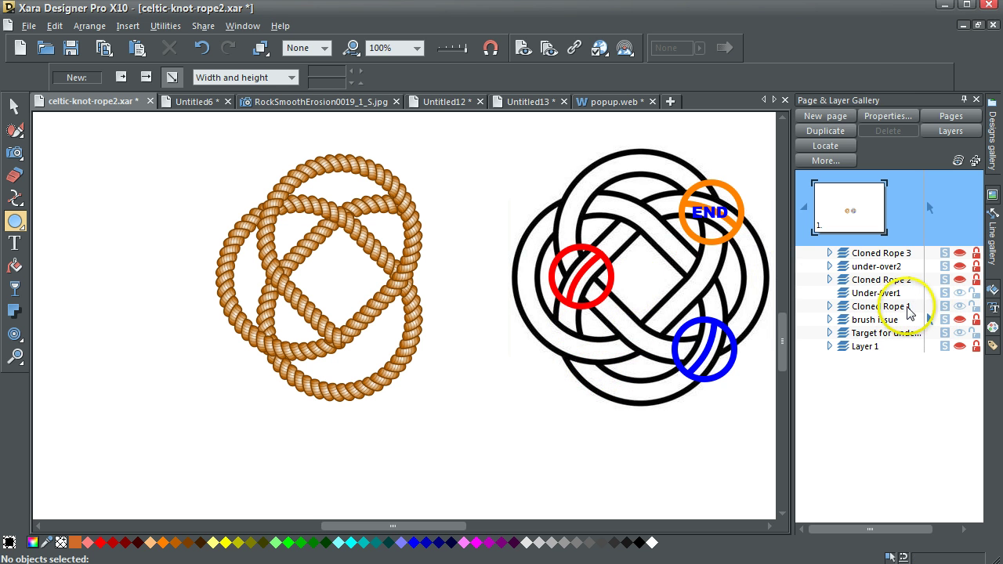
{"action": "left_click", "coordinate": [907, 307]}
{"action": "left_click", "coordinate": [907, 307]}
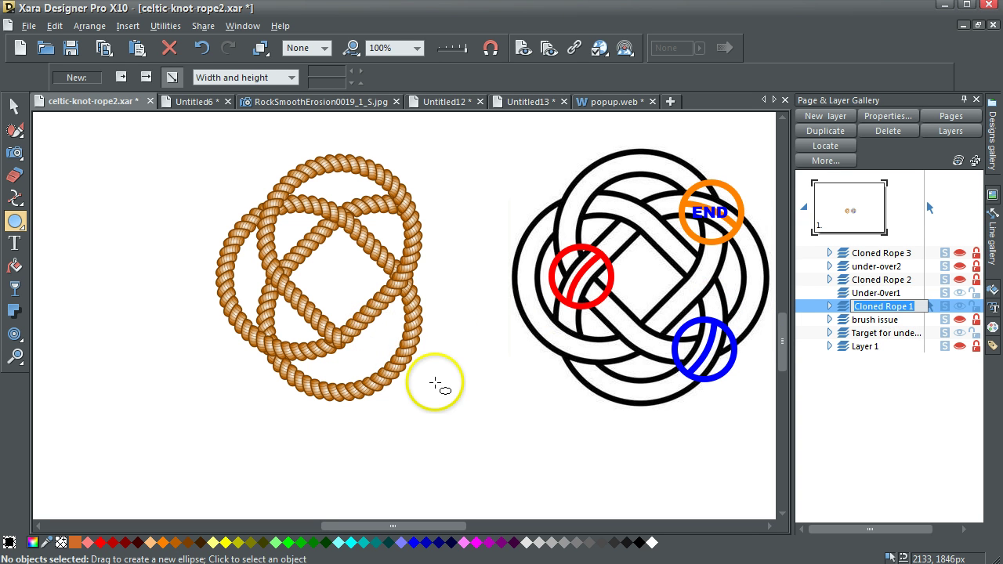
{"action": "left_click_drag", "start_coordinate": [435, 383], "coordinate": [442, 392]}
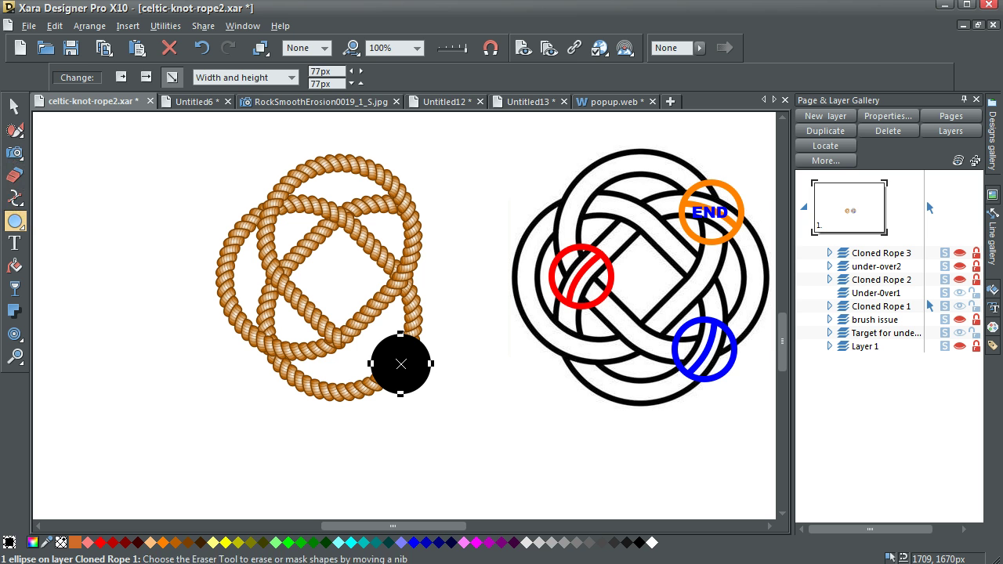
Step: Remove the circle's fill and clip the cloned rope to the circle
{"action": "left_click", "coordinate": [15, 106]}
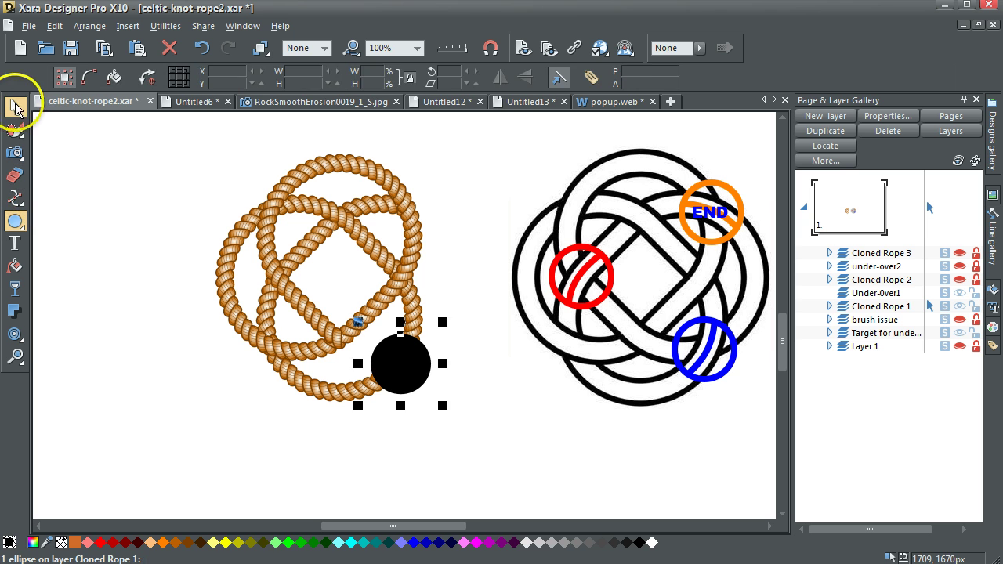
{"action": "left_click", "coordinate": [61, 543]}
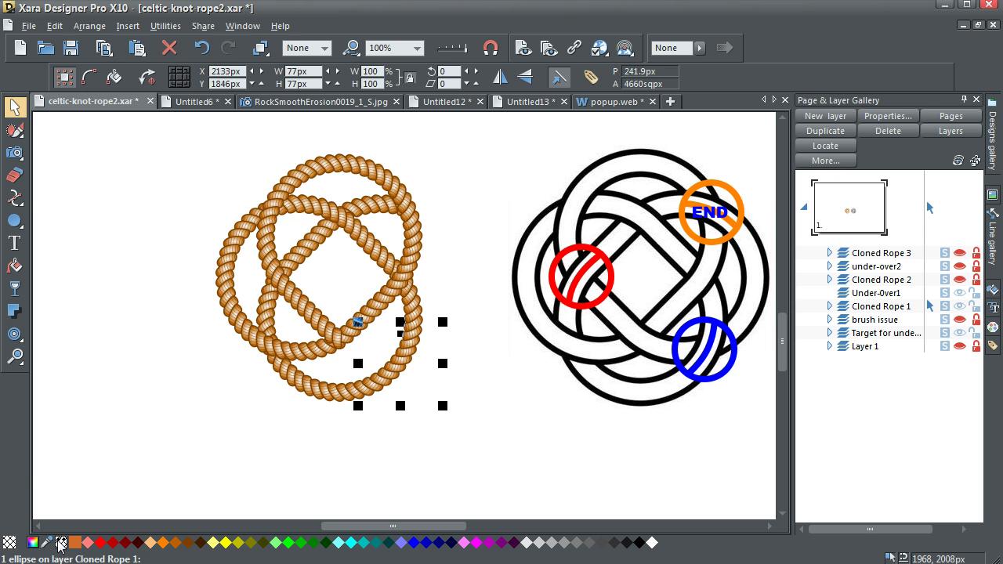
{"action": "left_click", "coordinate": [19, 342]}
{"action": "left_click", "coordinate": [14, 107]}
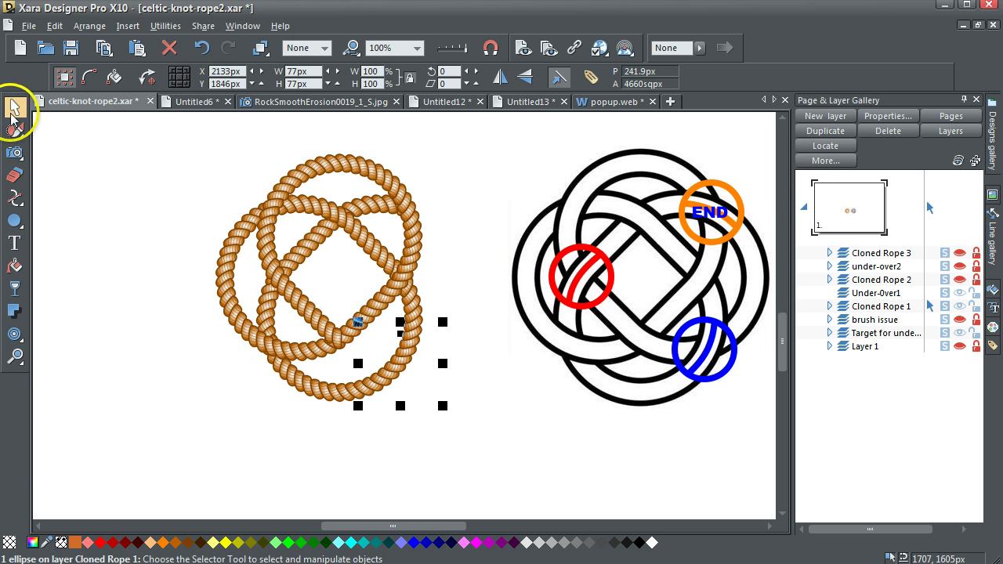
{"action": "left_click", "coordinate": [282, 185], "text": "shift"}
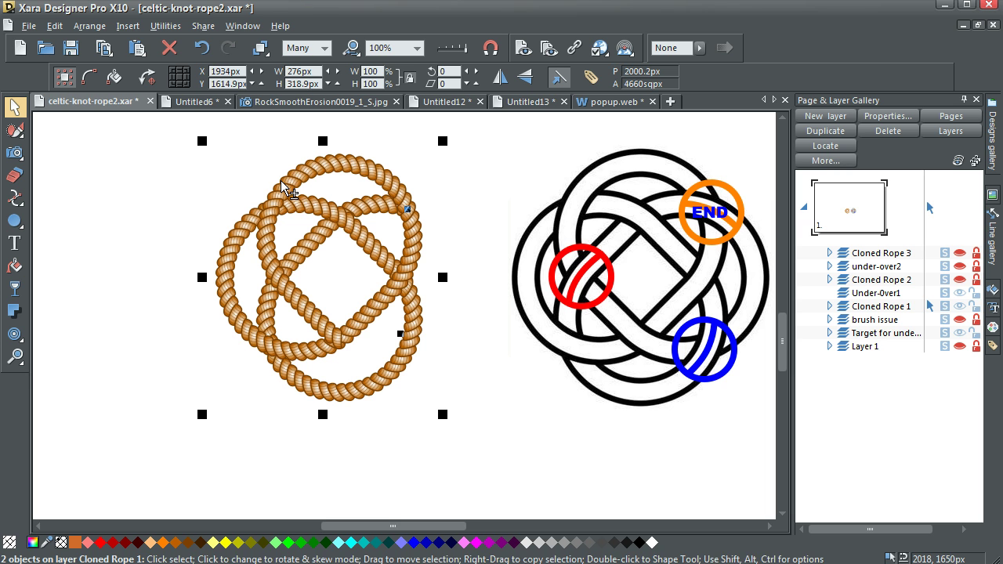
{"action": "left_click", "coordinate": [317, 205]}
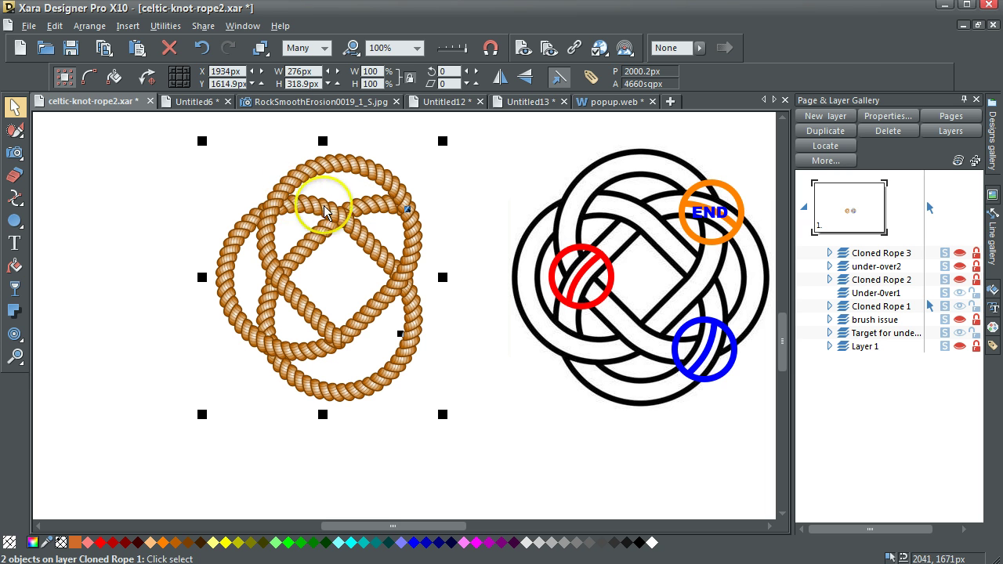
{"action": "left_click", "coordinate": [400, 395]}
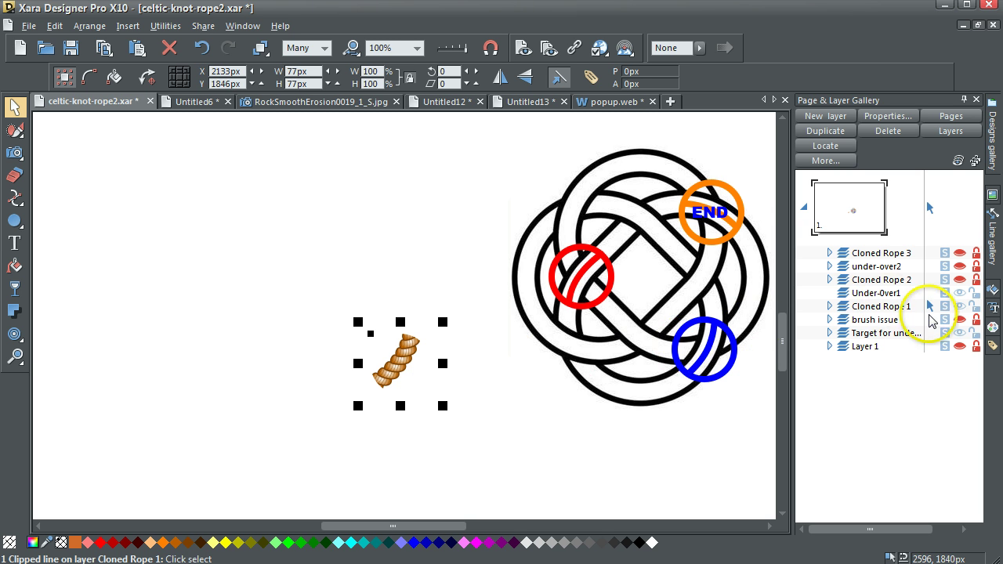
Step: Show Layer 1 and, in outline view, move the clipping circle over the lower-right crossing to X 2147 px, Y 1838 px
{"action": "left_click", "coordinate": [961, 347]}
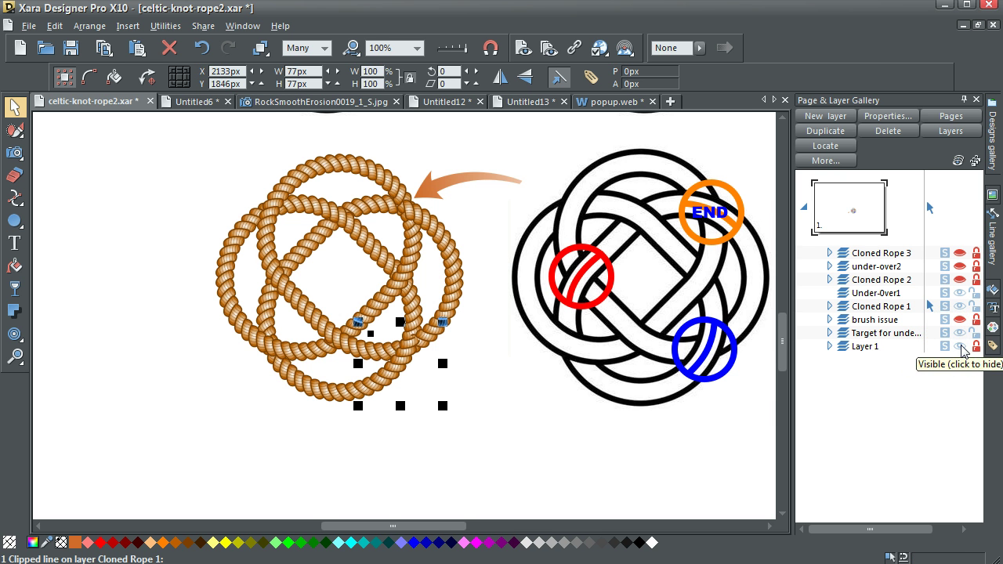
{"action": "left_click", "coordinate": [521, 393]}
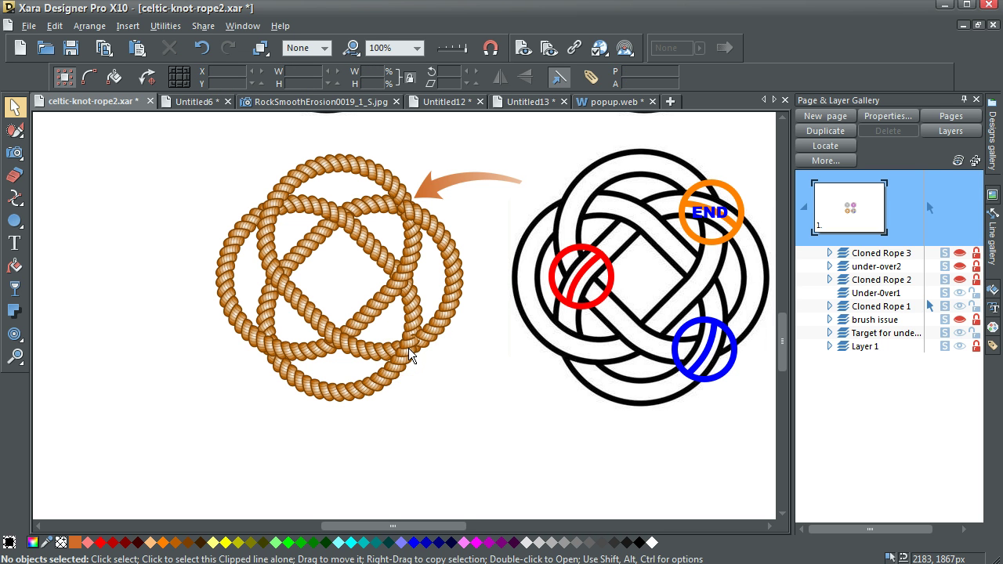
{"action": "left_click", "coordinate": [455, 49]}
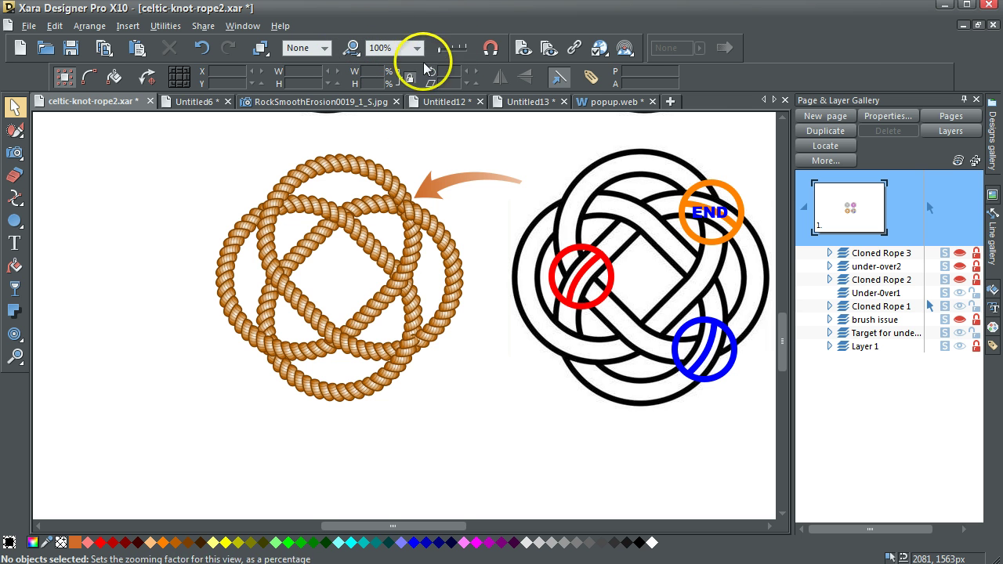
{"action": "left_click", "coordinate": [396, 341]}
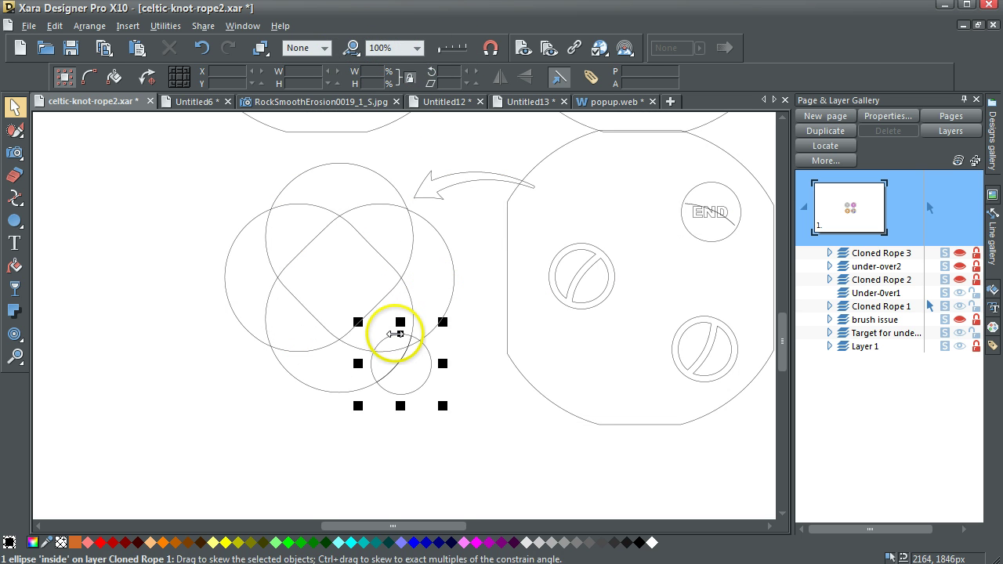
{"action": "left_click_drag", "start_coordinate": [443, 53], "coordinate": [464, 55]}
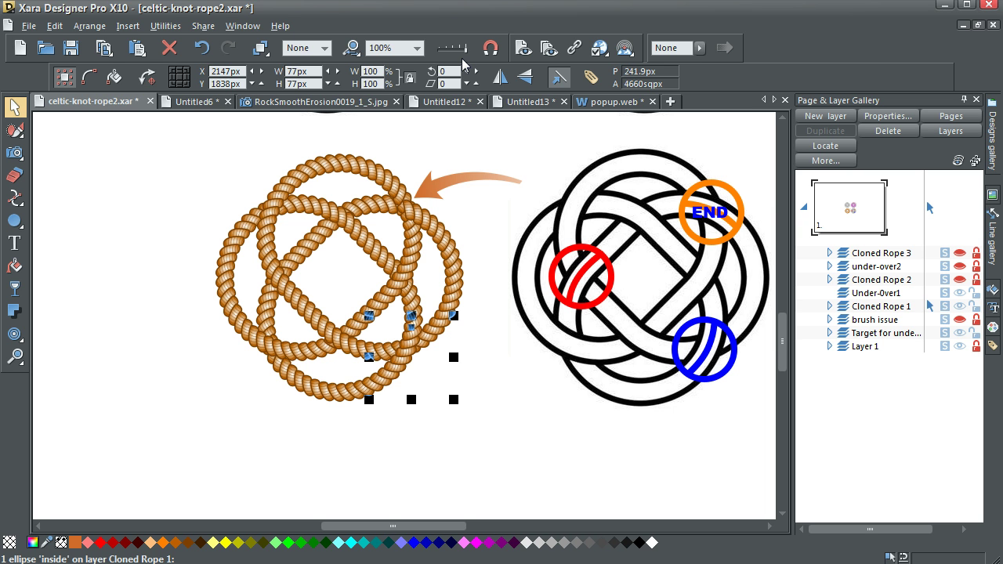
{"action": "left_click", "coordinate": [145, 302]}
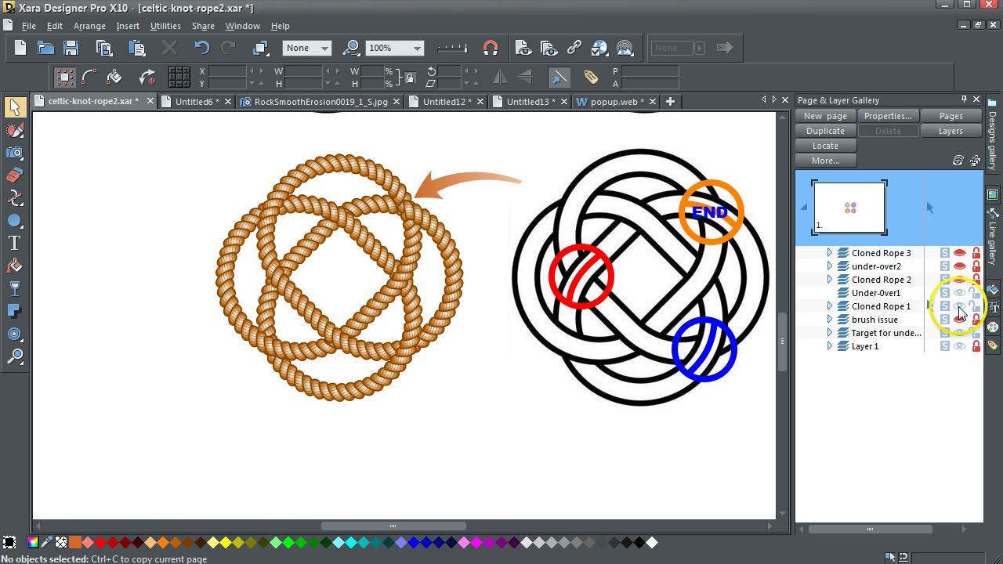
Step: Hide Layer 1, and hide and lock the Target for under overs, Cloned Rope 1 and Under-0ver1 layers
{"action": "left_click", "coordinate": [960, 346]}
{"action": "left_click", "coordinate": [974, 336]}
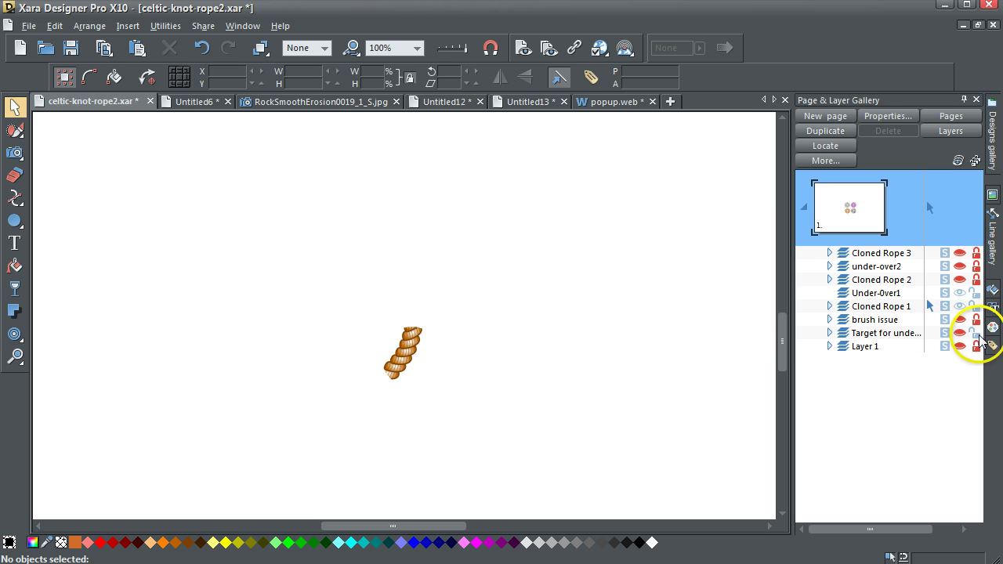
{"action": "left_click", "coordinate": [961, 307]}
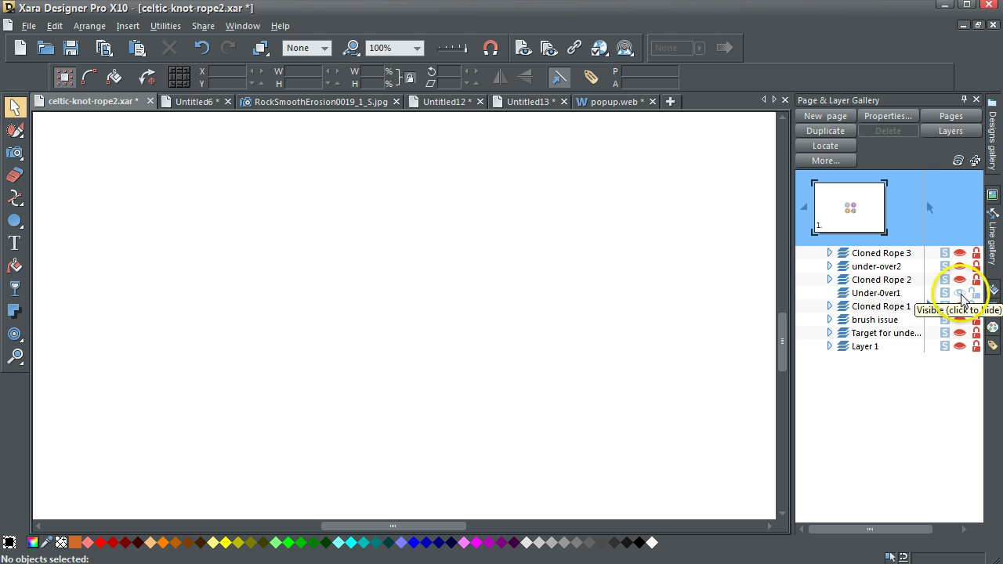
{"action": "left_click", "coordinate": [960, 294]}
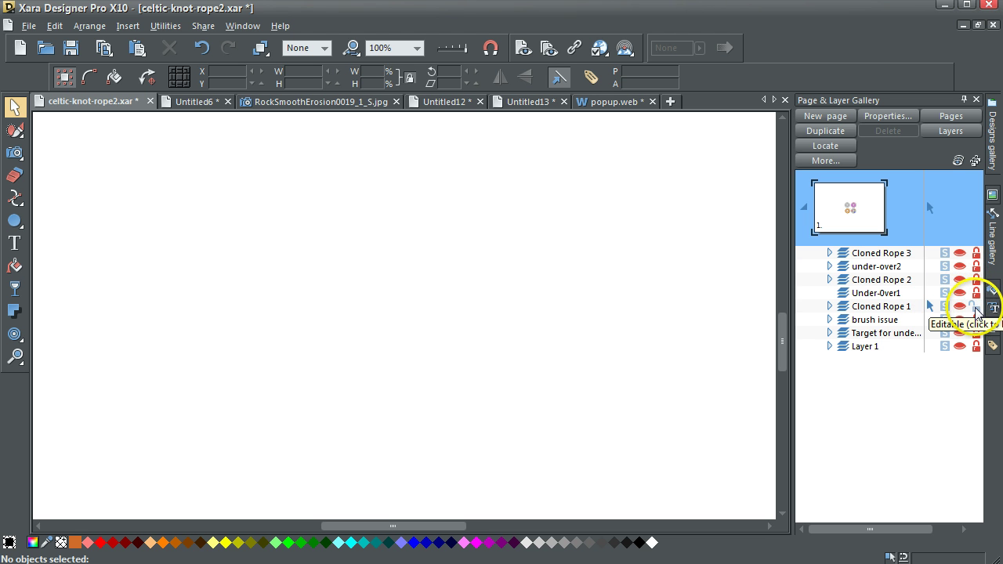
Step: Show and unlock the Cloned Rope 2 layer, check it against Layer 1, and show the under-over2 layer
{"action": "left_click", "coordinate": [961, 280]}
{"action": "left_click", "coordinate": [962, 280]}
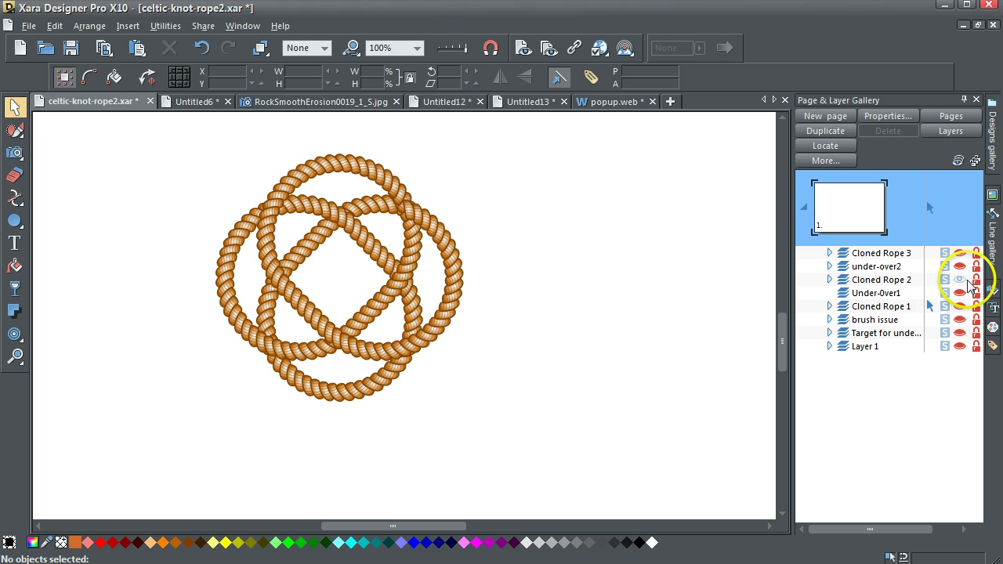
{"action": "left_click", "coordinate": [975, 280]}
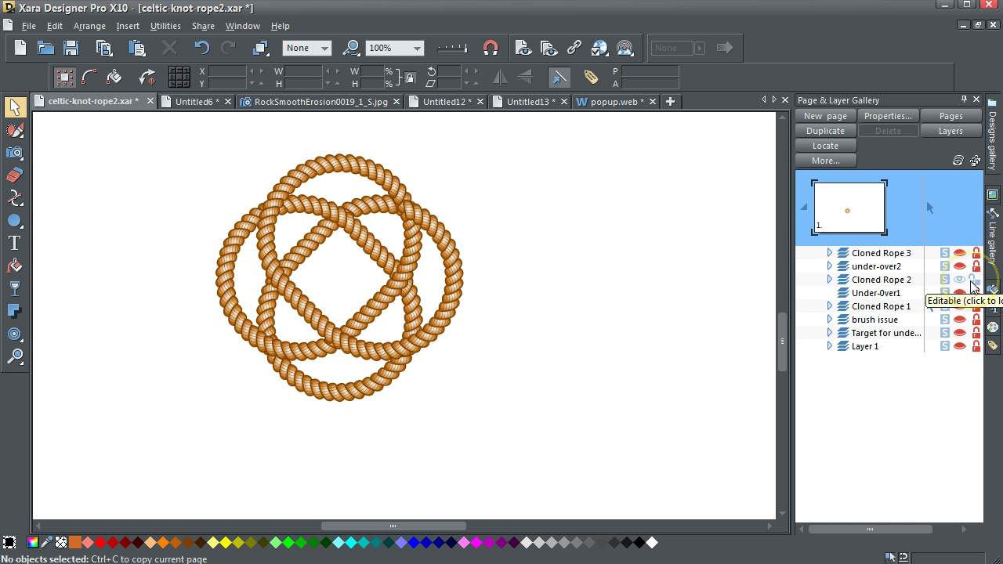
{"action": "left_click", "coordinate": [961, 346]}
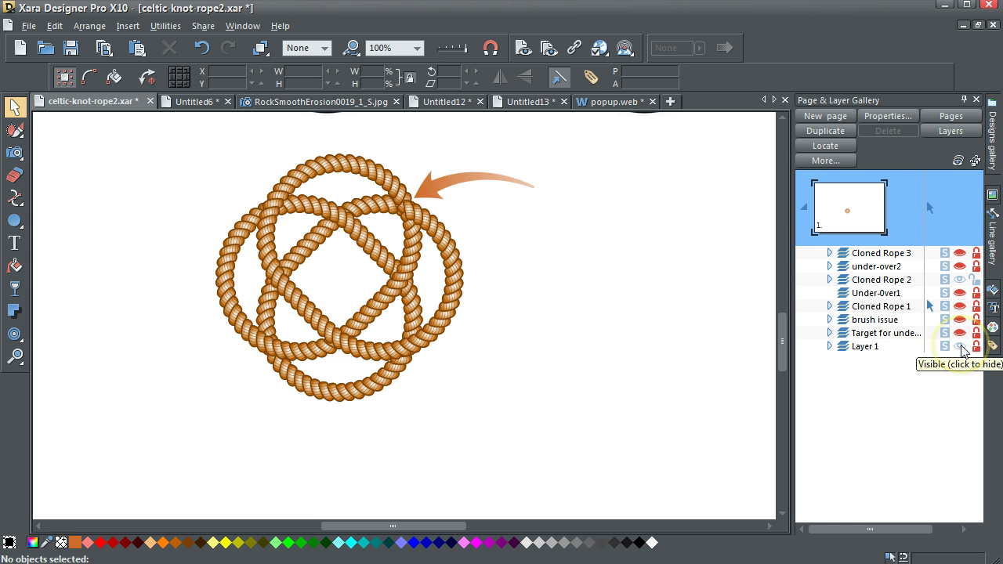
{"action": "left_click", "coordinate": [960, 346]}
{"action": "left_click", "coordinate": [960, 266]}
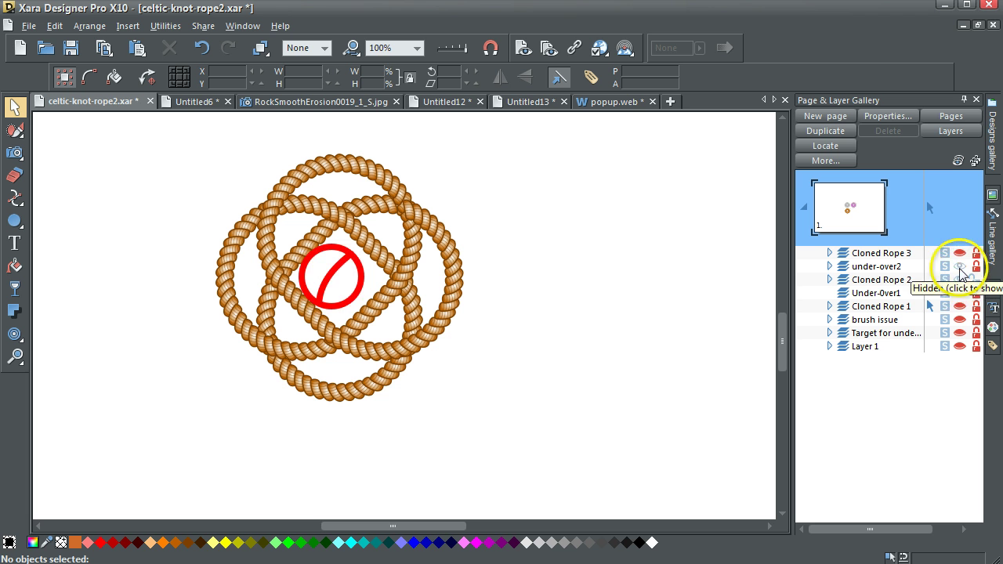
Step: Unlock the under-over2 layer and show the Target for under overs layer
{"action": "left_click", "coordinate": [976, 268]}
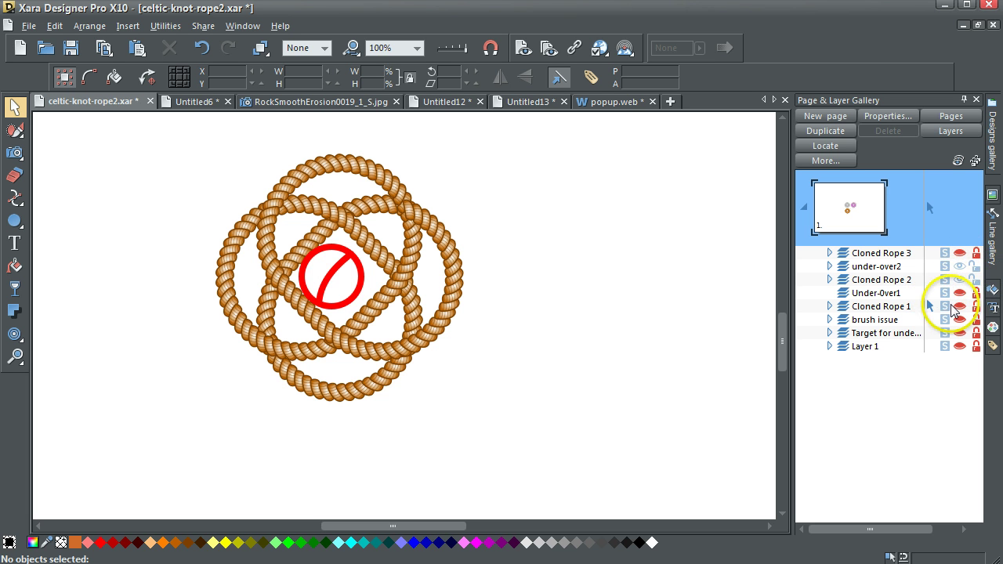
{"action": "left_click", "coordinate": [961, 334]}
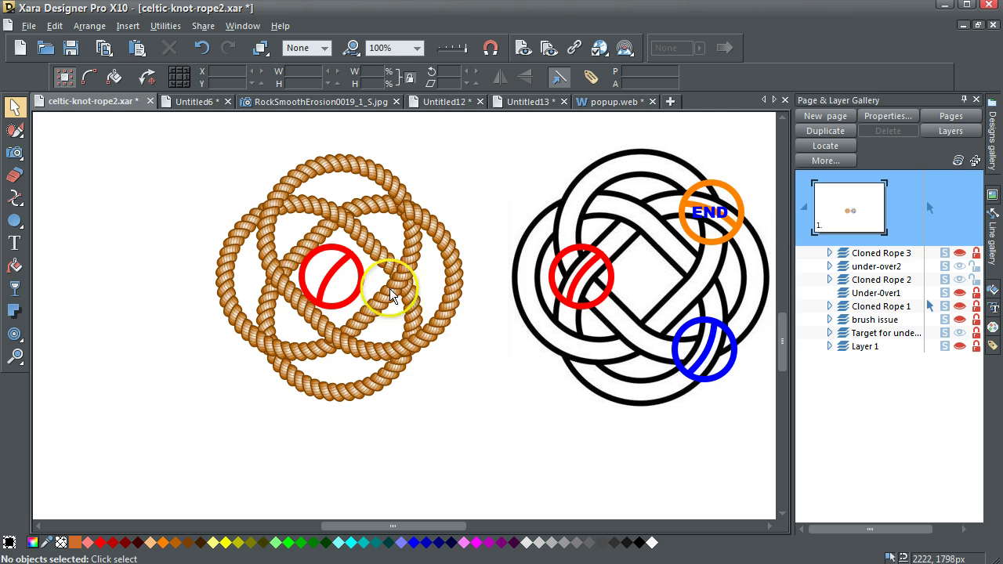
Step: Make Cloned Rope 2 the active layer and move the red marker over the rope's left crossing to X 1979 px, Y 1729 px
{"action": "left_click", "coordinate": [337, 274]}
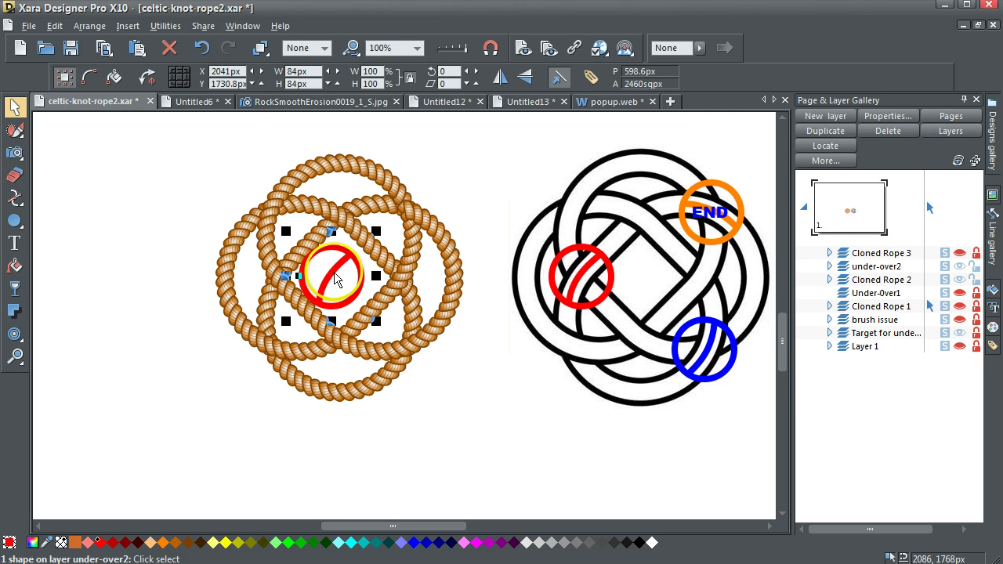
{"action": "left_click", "coordinate": [884, 281]}
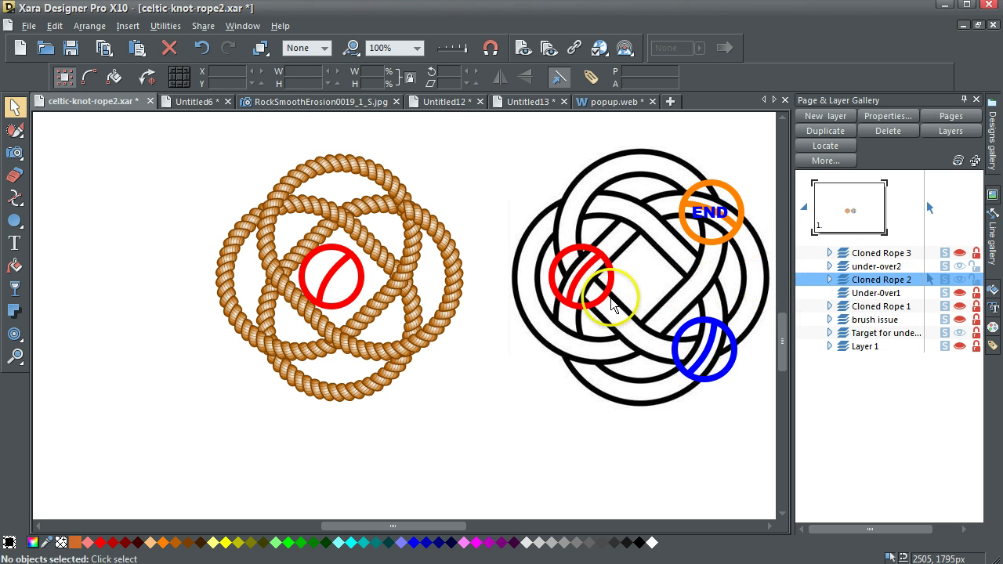
{"action": "left_click_drag", "start_coordinate": [332, 271], "coordinate": [283, 270]}
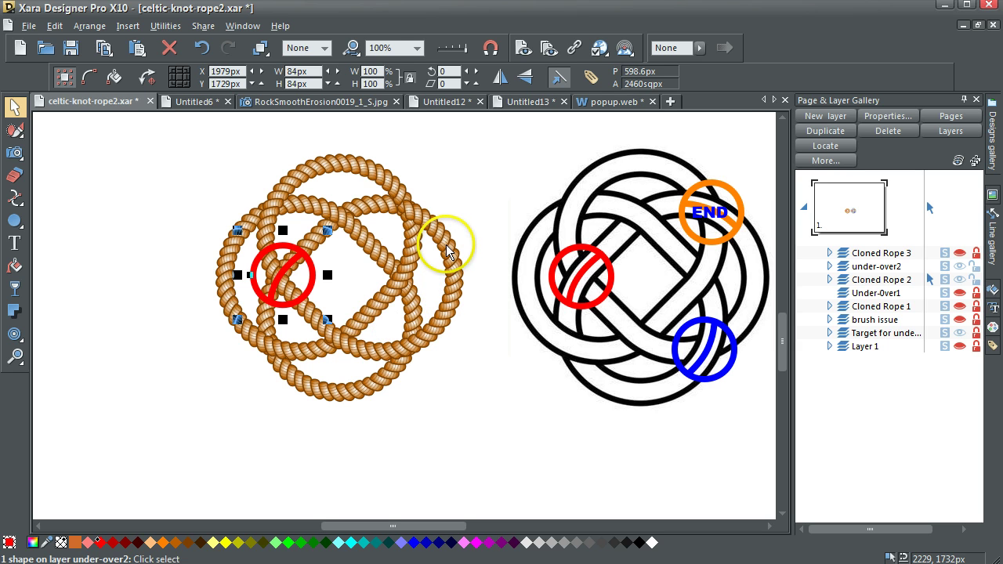
Step: Delete the Cloned Rope 2 line's points successively from its upper-right end until the strand covering the correct one inside the red marker is removed
{"action": "left_click", "coordinate": [450, 318]}
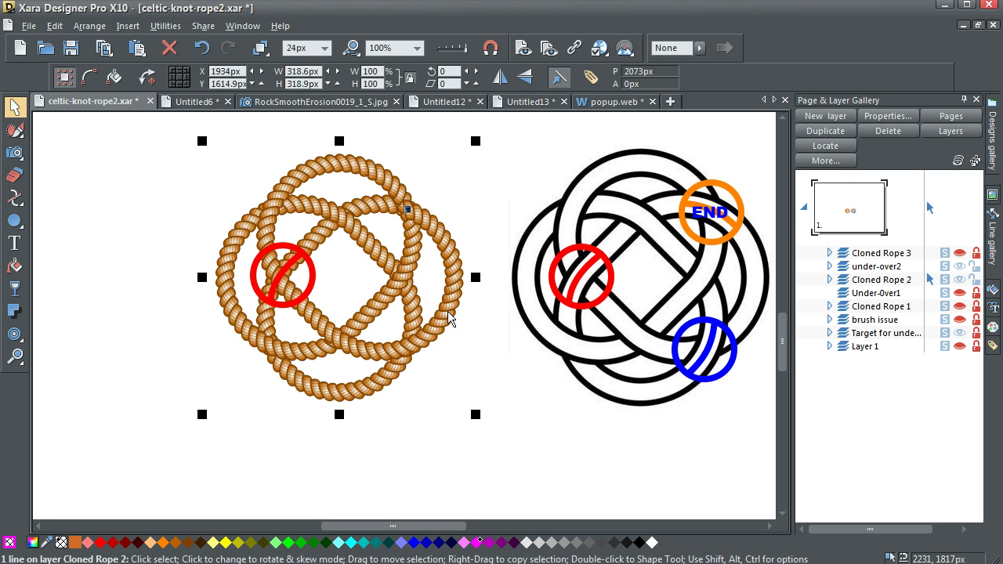
{"action": "left_click", "coordinate": [16, 200]}
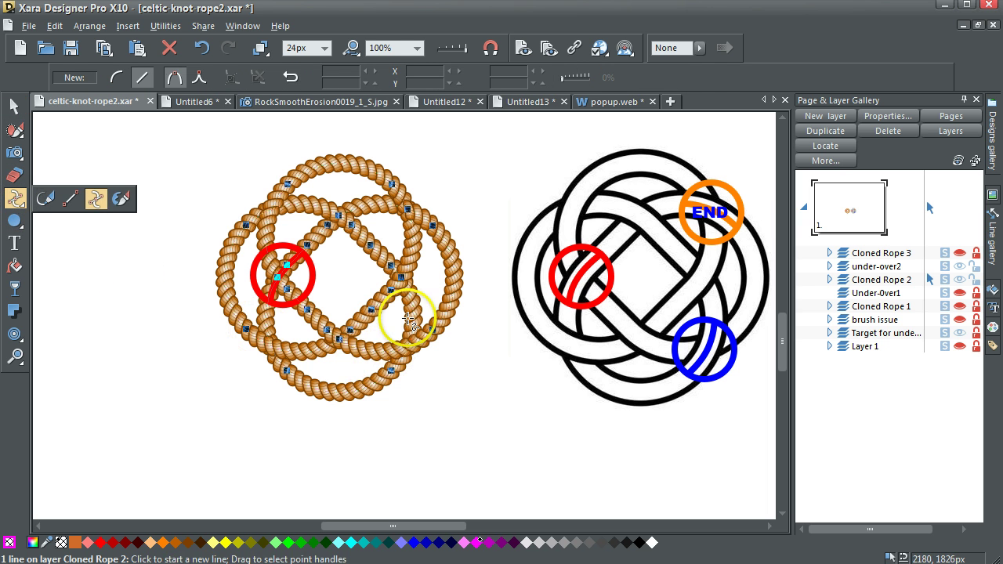
{"action": "left_click_drag", "start_coordinate": [391, 274], "coordinate": [370, 246]}
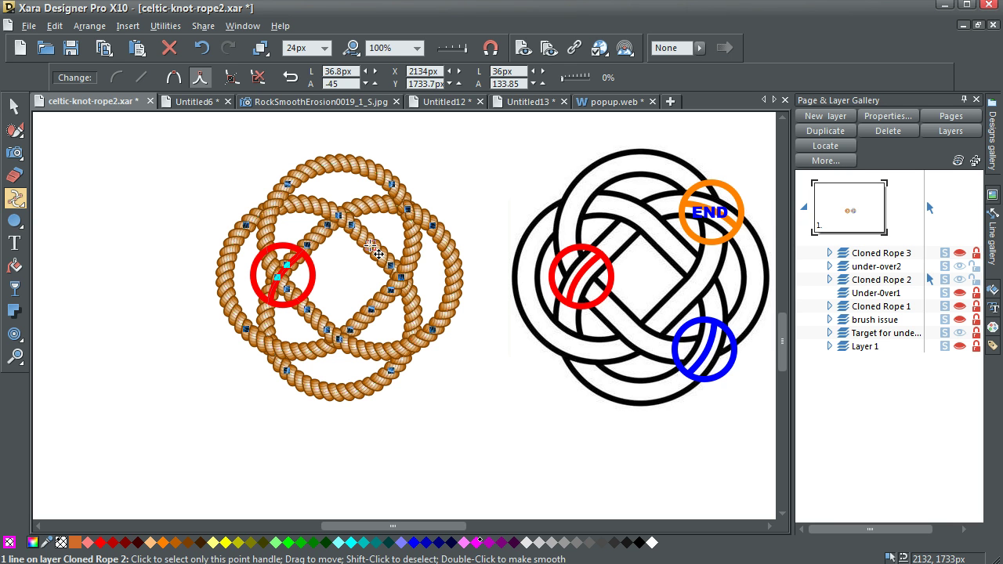
{"action": "key", "text": "Tab"}
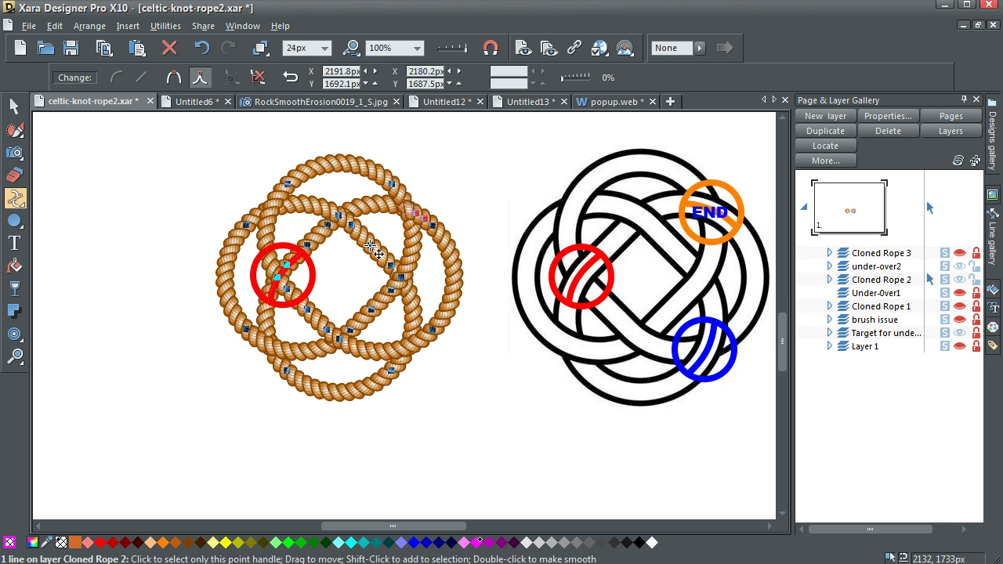
{"action": "key", "text": "Delete"}
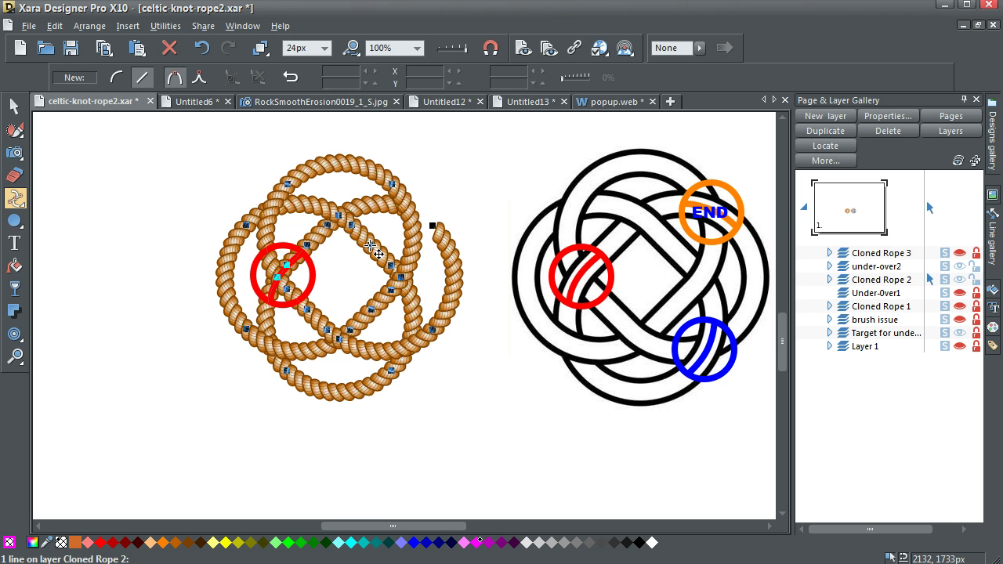
{"action": "key", "text": "Tab"}
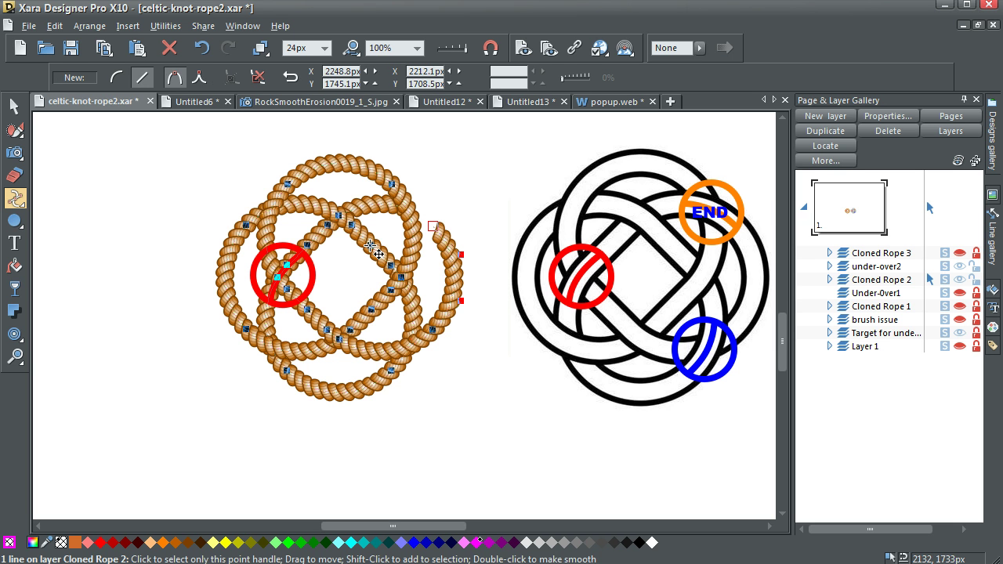
{"action": "key", "text": "Delete"}
{"action": "key", "text": "Tab"}
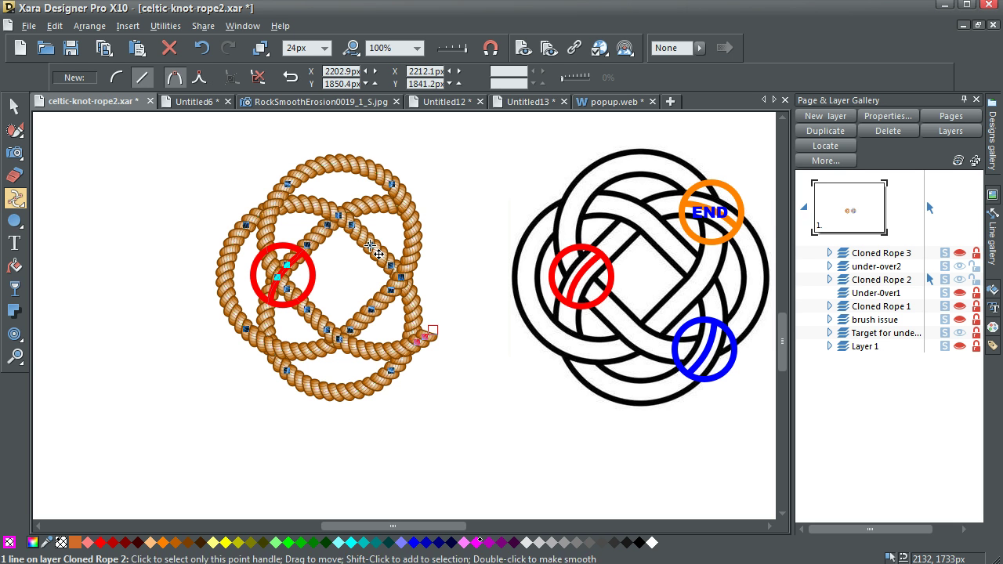
{"action": "key", "text": "Delete"}
{"action": "key", "text": "Tab"}
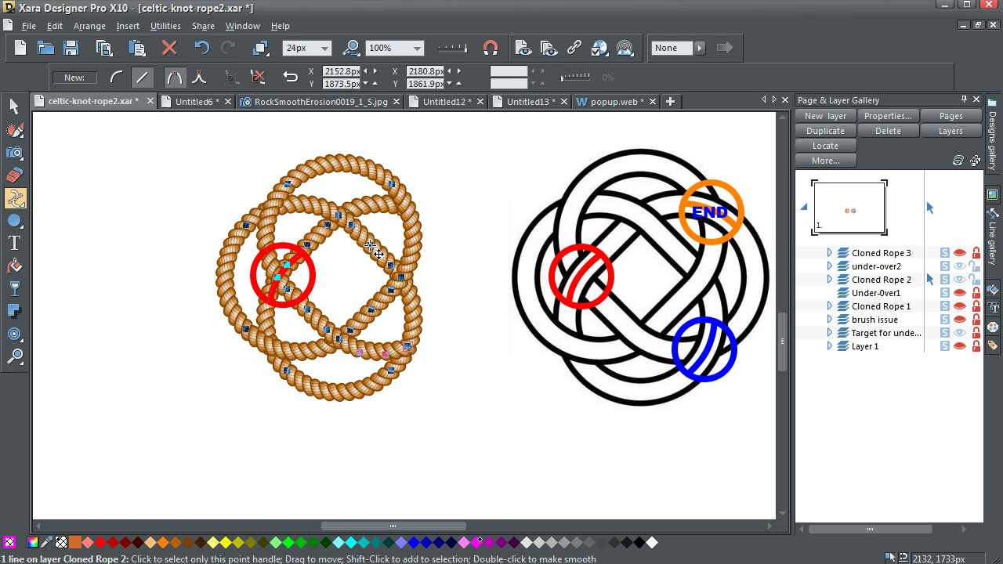
{"action": "key", "text": "Delete"}
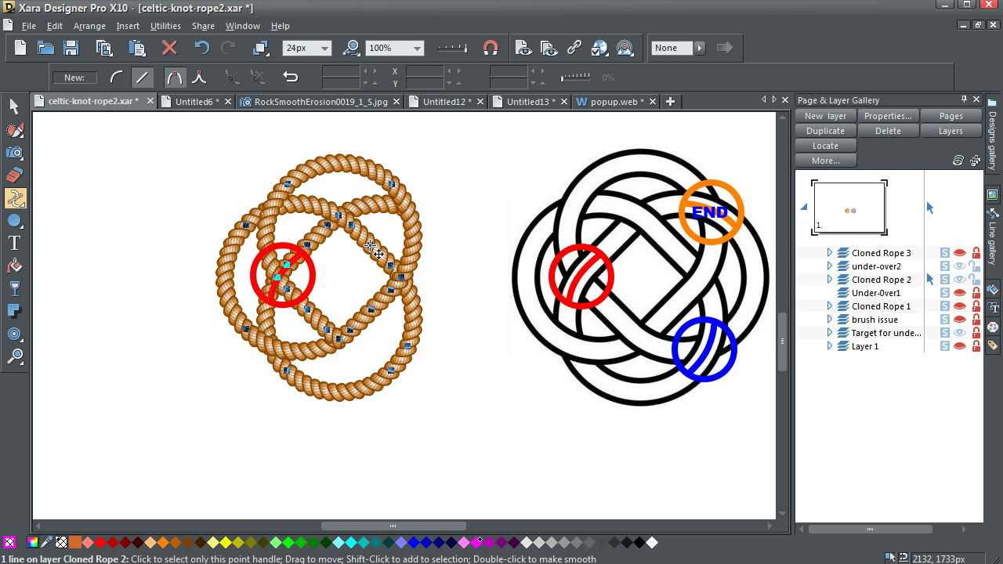
{"action": "key", "text": "Tab"}
{"action": "key", "text": "Delete"}
{"action": "key", "text": "Tab"}
{"action": "key", "text": "Delete"}
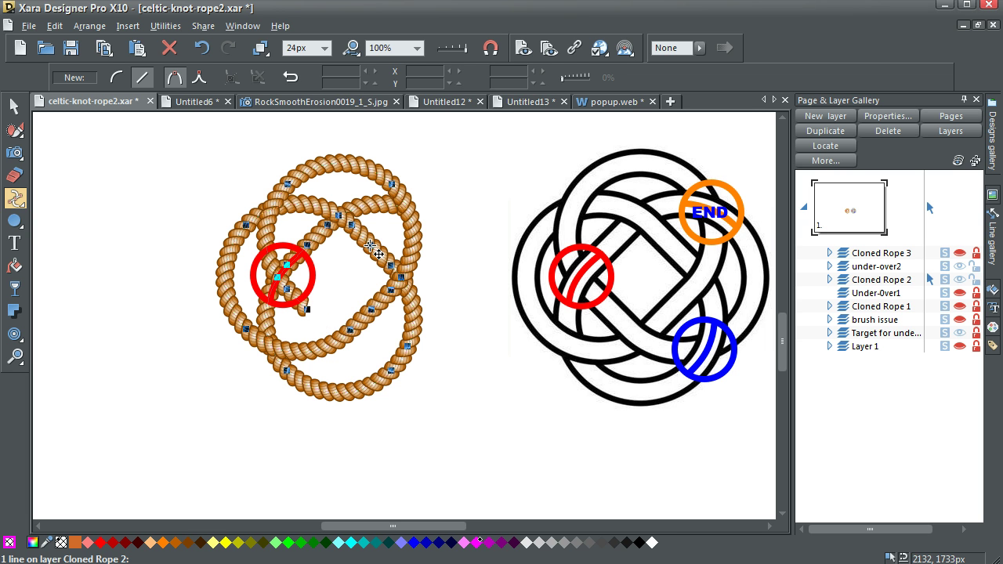
{"action": "key", "text": "Tab"}
{"action": "key", "text": "Delete"}
{"action": "key", "text": "Tab"}
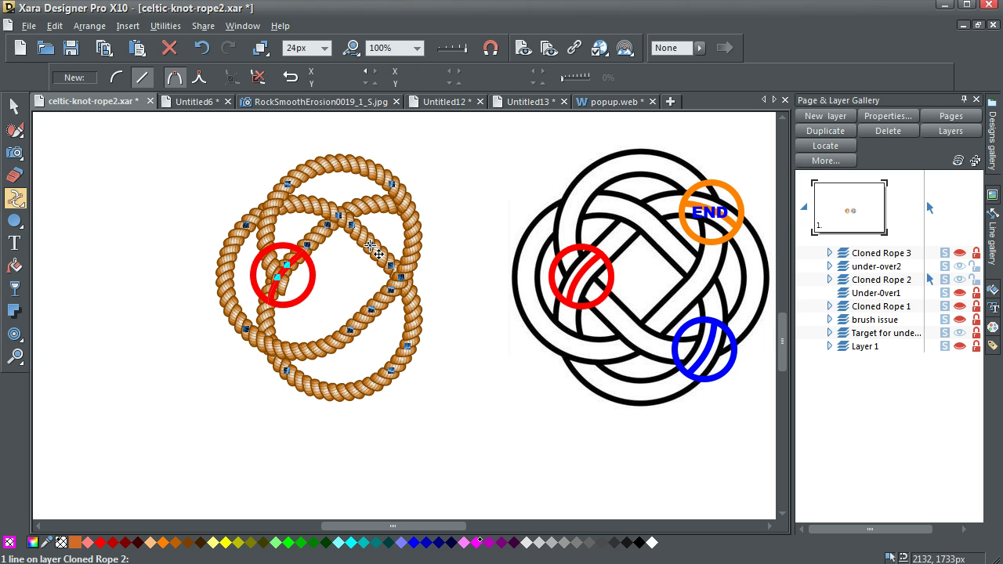
{"action": "key", "text": "Delete"}
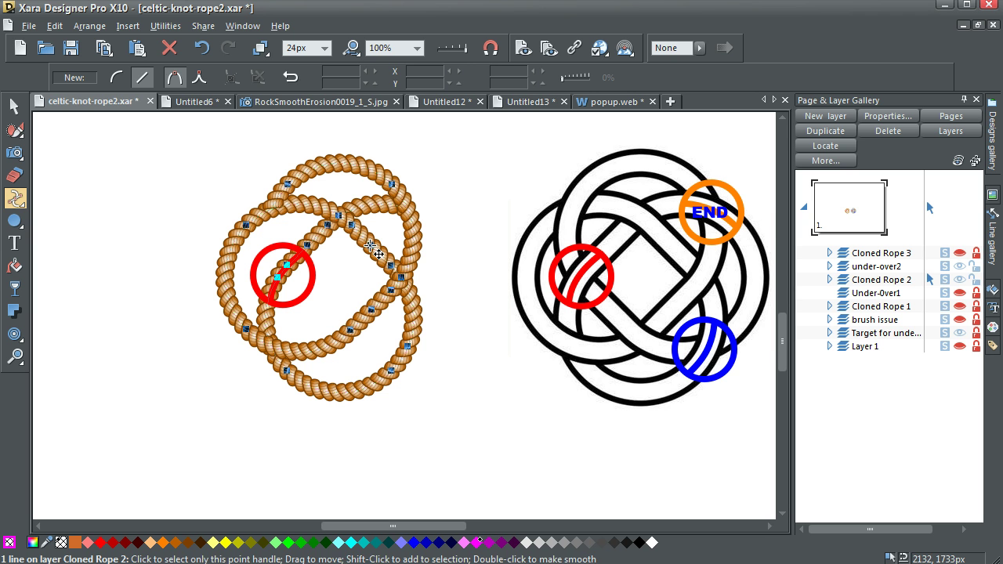
{"action": "left_click", "coordinate": [14, 105]}
{"action": "left_click", "coordinate": [110, 144]}
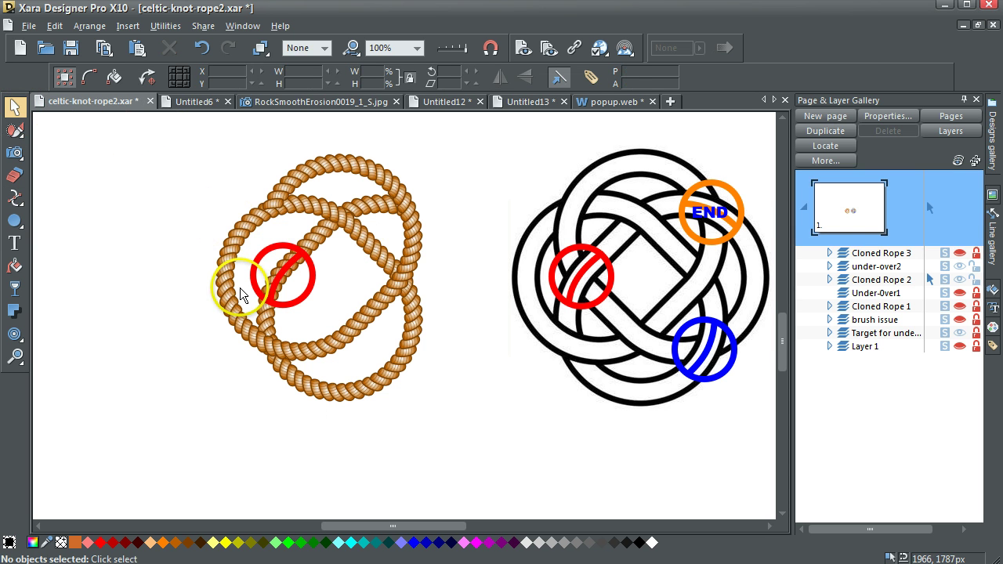
Step: Draw a circle of about 74 px inside the red marker over the left crossing and fill it with yellow
{"action": "left_click", "coordinate": [15, 222]}
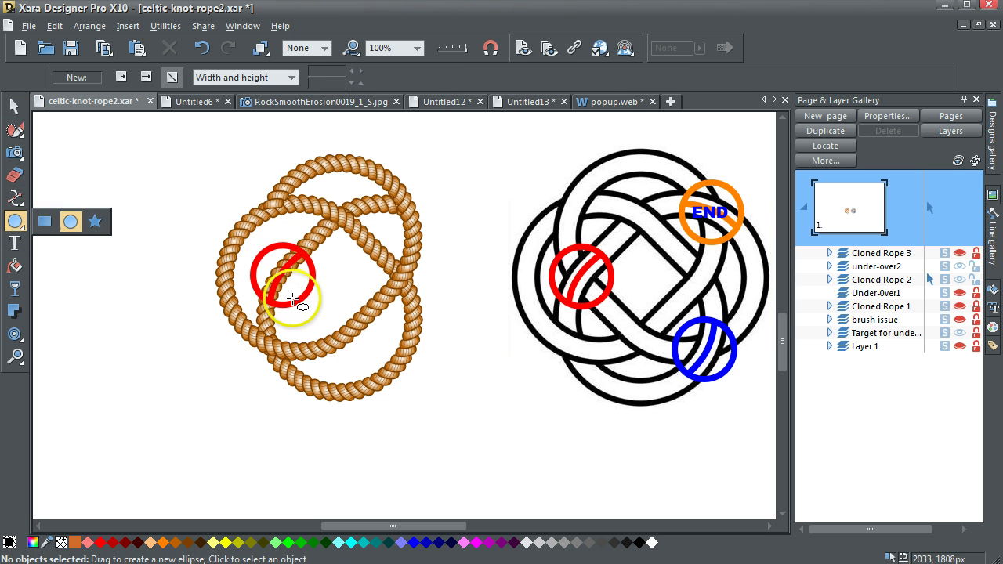
{"action": "left_click_drag", "start_coordinate": [255, 245], "coordinate": [305, 301]}
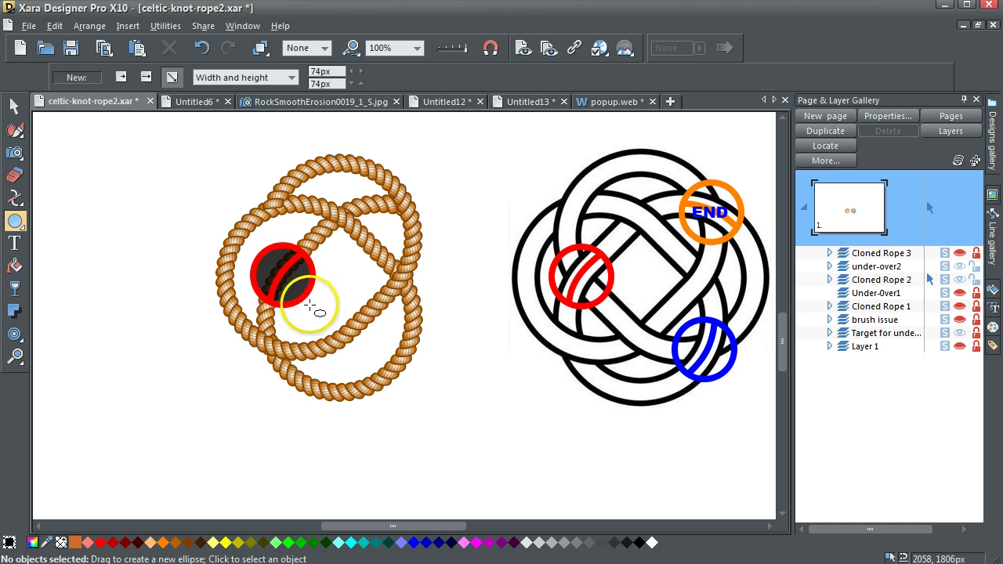
{"action": "left_click_drag", "start_coordinate": [310, 305], "coordinate": [310, 305]}
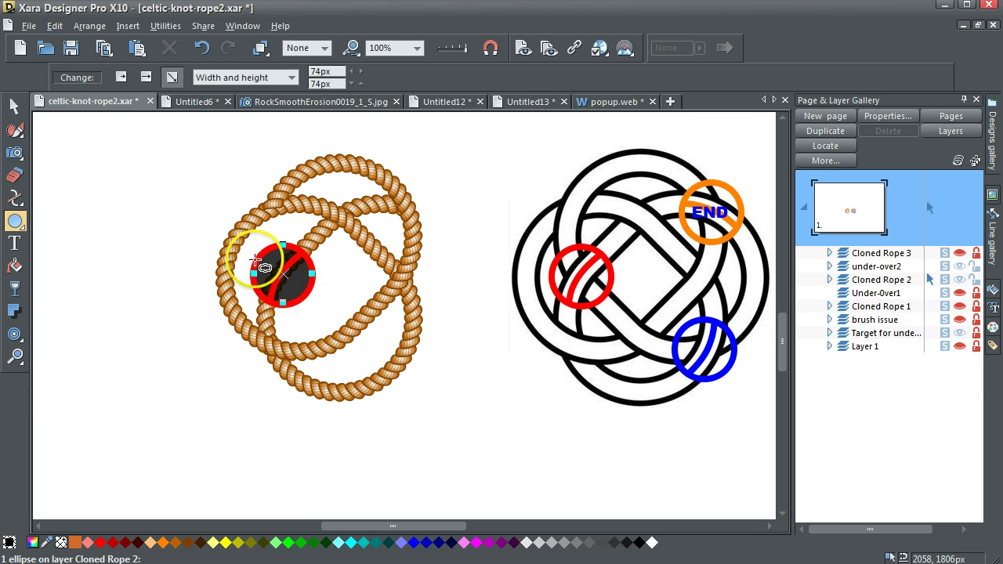
{"action": "left_click", "coordinate": [12, 110]}
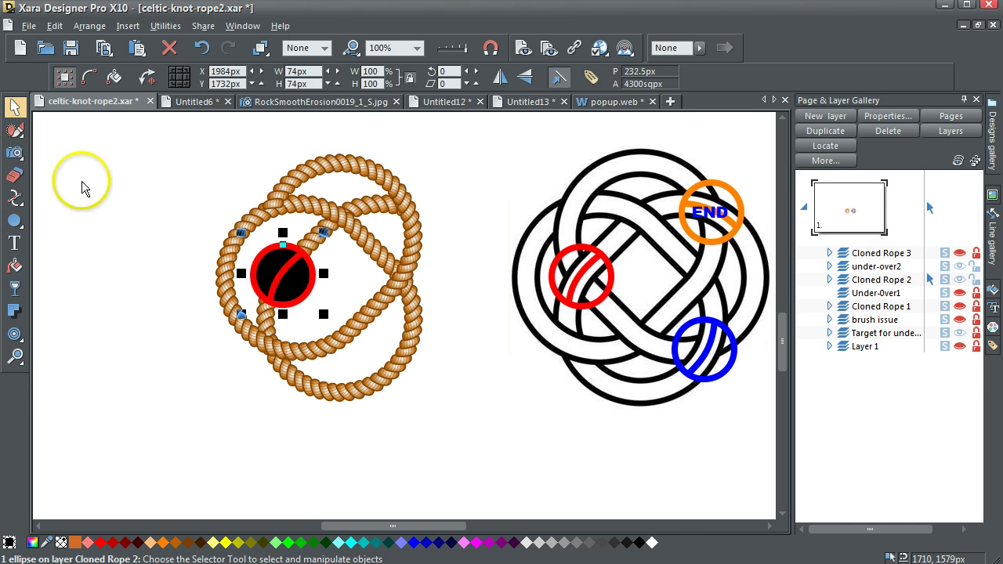
{"action": "left_click", "coordinate": [61, 543]}
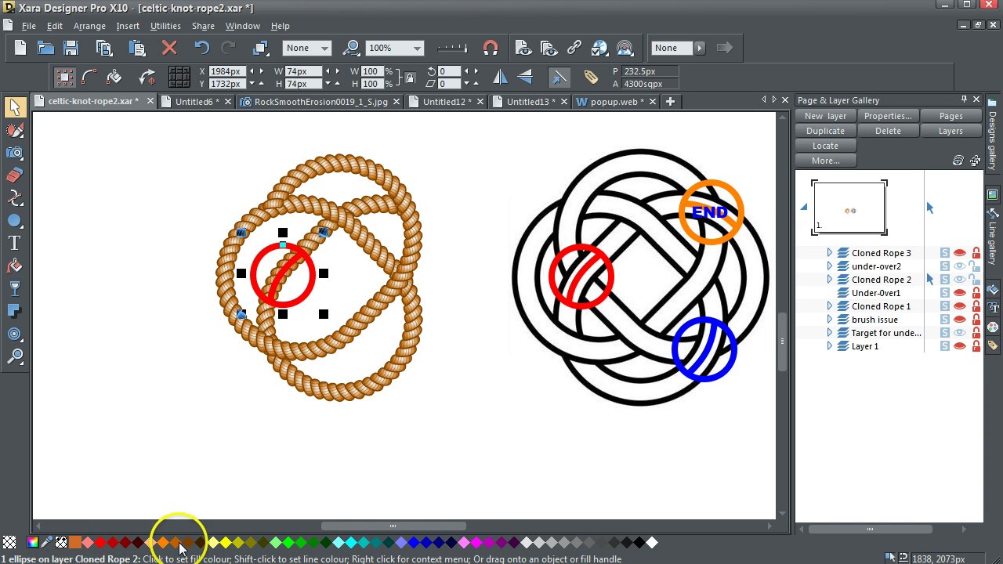
{"action": "left_click", "coordinate": [225, 542]}
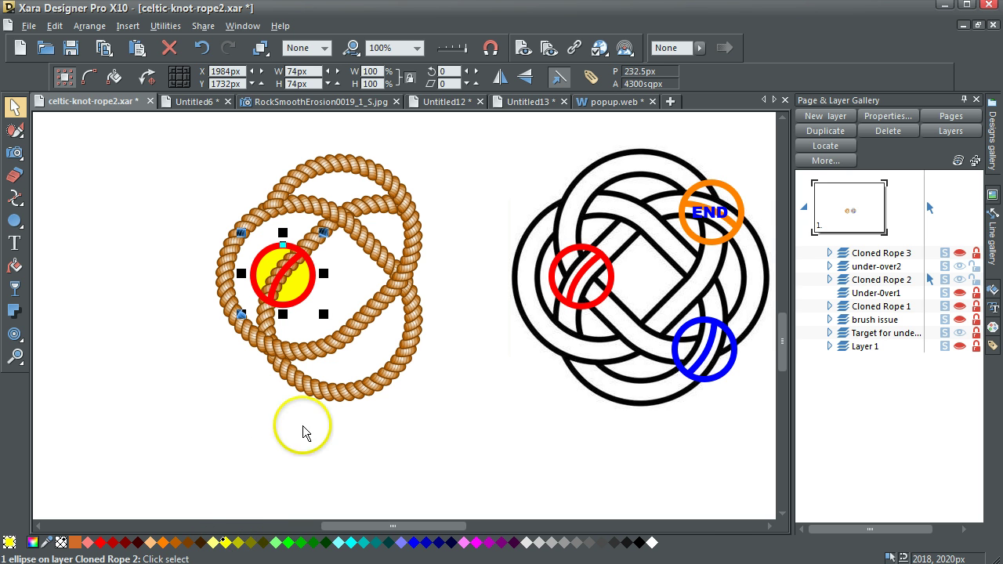
Step: Delete the red marker surrounding the yellow circle at the left crossing
{"action": "left_click", "coordinate": [164, 217]}
{"action": "left_click", "coordinate": [257, 258]}
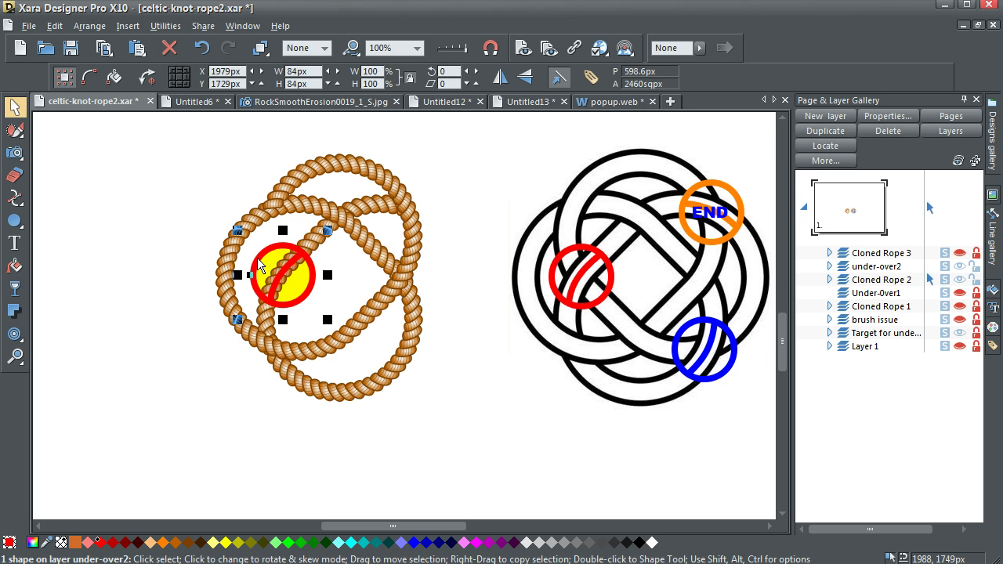
{"action": "key", "text": "Escape"}
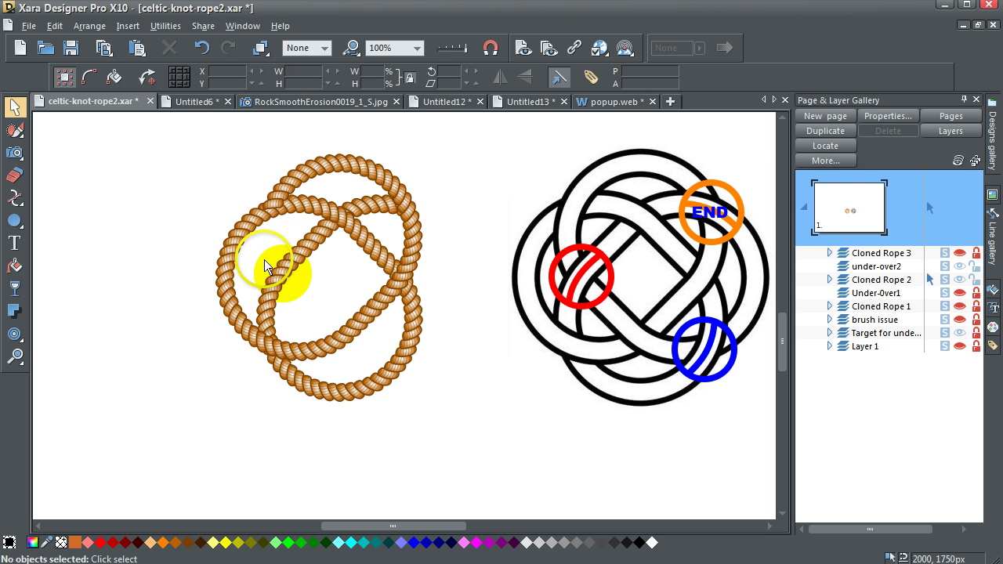
Step: Remove the yellow circle's fill and clip the Cloned Rope 2 line to the circle
{"action": "left_click", "coordinate": [264, 260]}
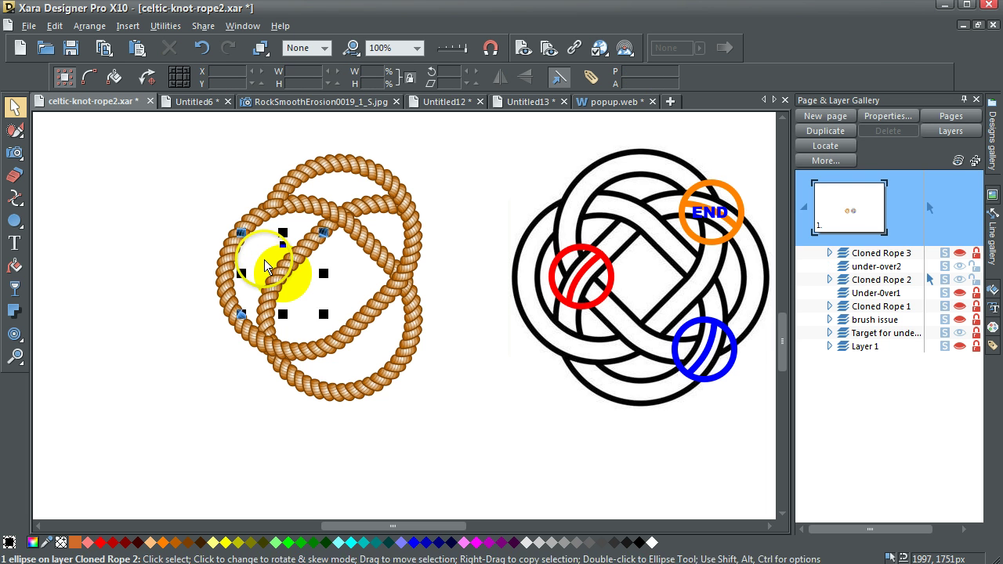
{"action": "left_click", "coordinate": [60, 543]}
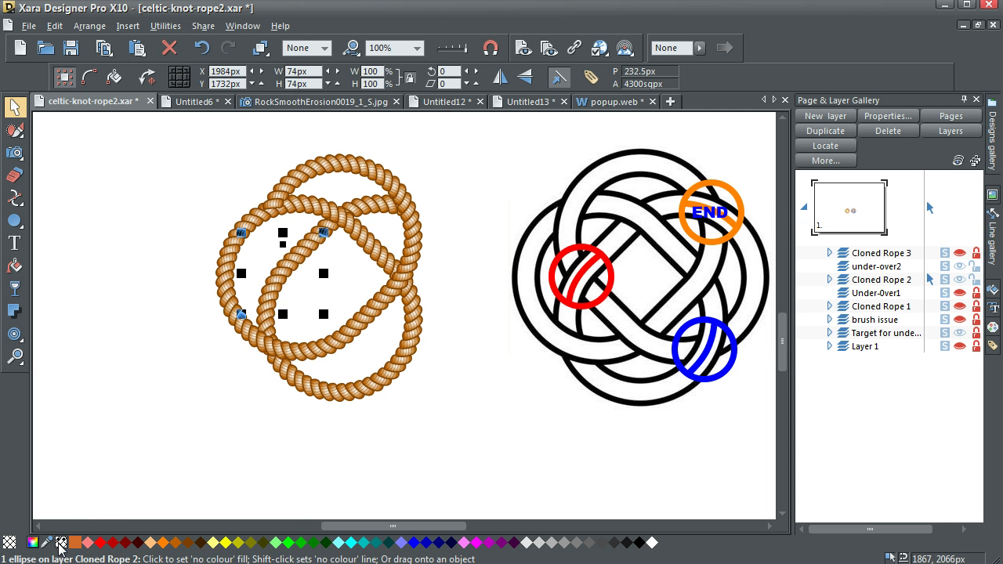
{"action": "left_click", "coordinate": [353, 390], "text": "shift"}
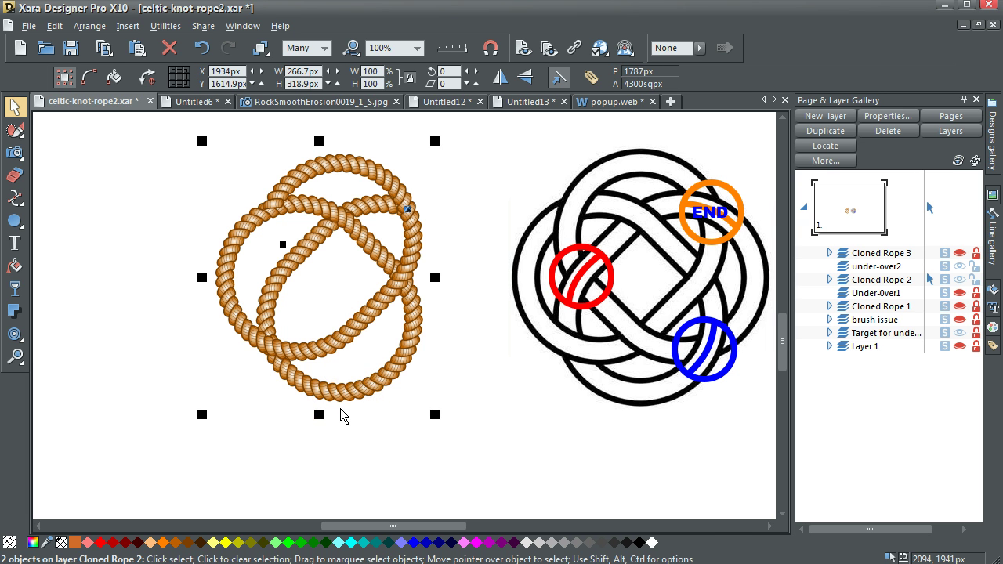
{"action": "key", "text": "ctrl+3"}
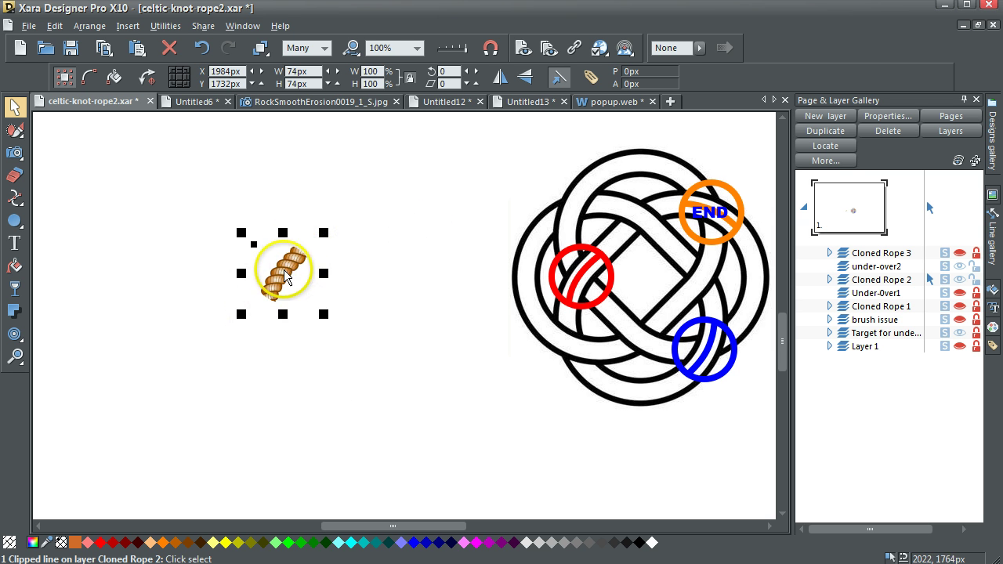
Step: Show Layer 1 and the Cloned Rope 1 layer, and deselect the clipped rope piece
{"action": "left_click", "coordinate": [959, 348]}
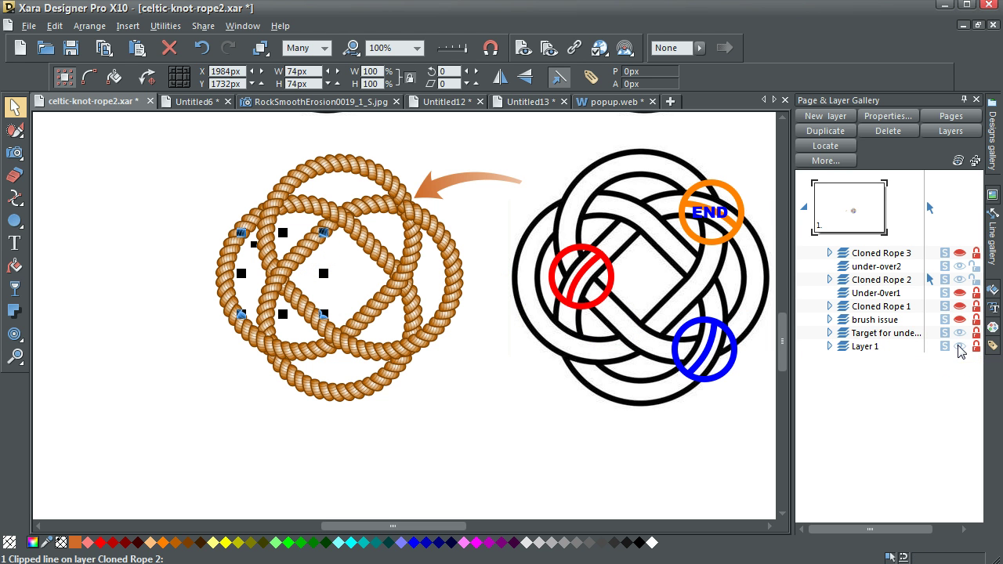
{"action": "left_click", "coordinate": [958, 320]}
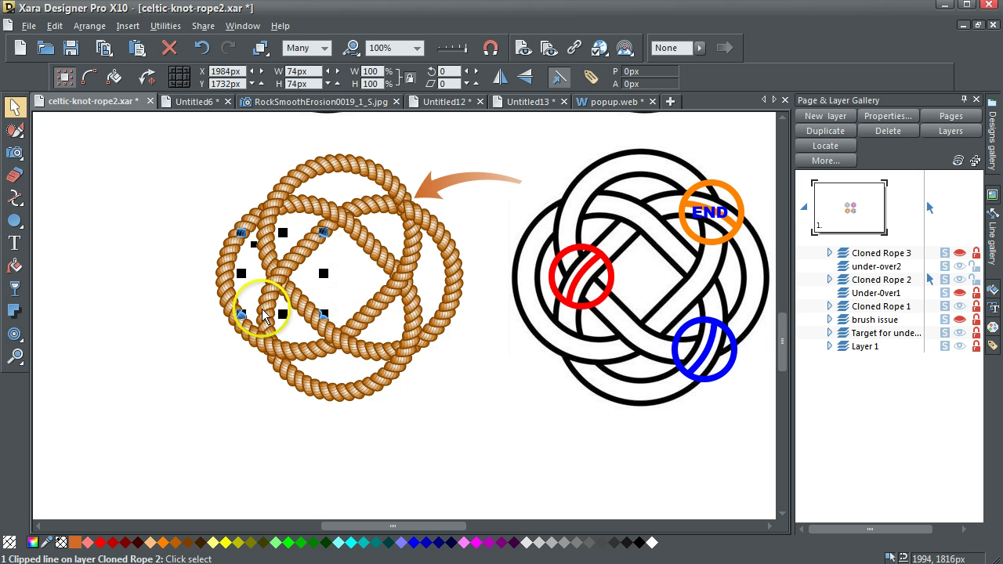
{"action": "left_click", "coordinate": [125, 190]}
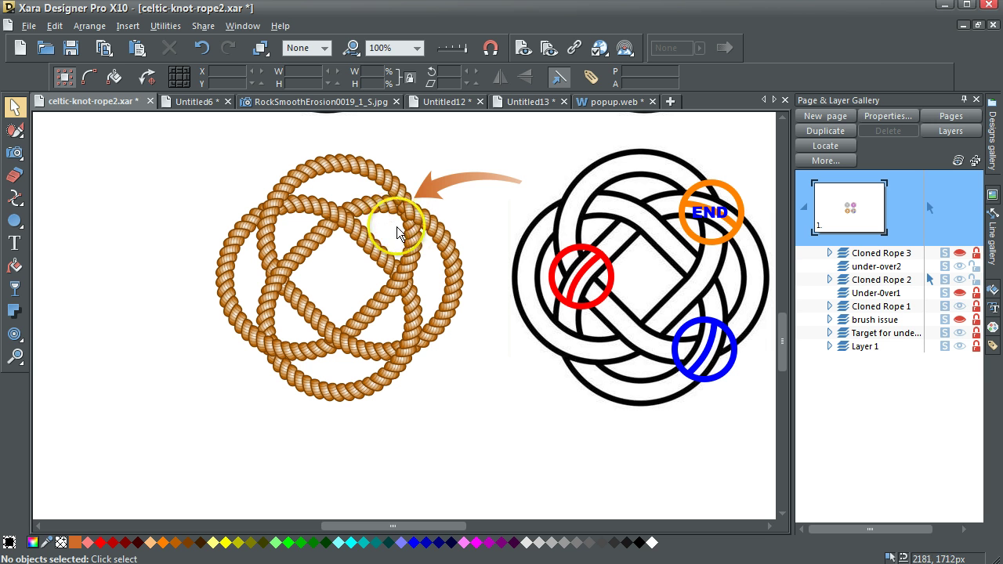
Step: Examine the upper-right crossing beside the arrow, where the rope's ends meet, up close
{"action": "left_click", "coordinate": [14, 357]}
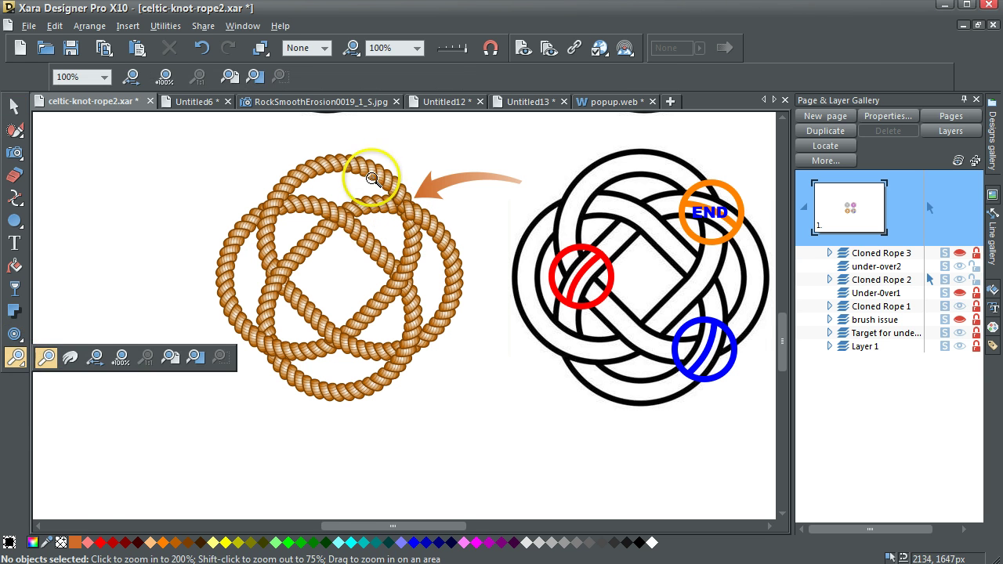
{"action": "left_click_drag", "start_coordinate": [372, 180], "coordinate": [486, 279]}
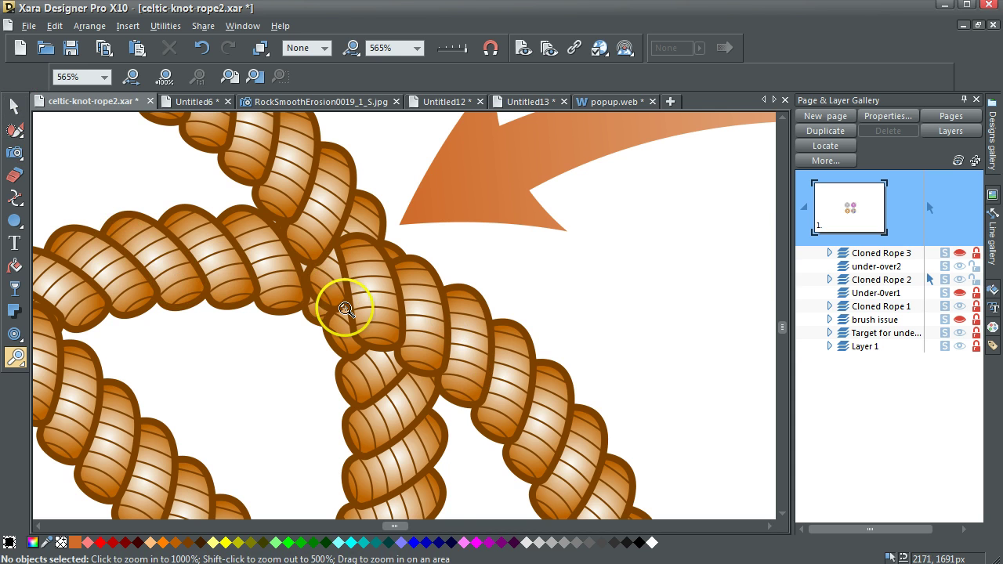
Step: Show the Cloned Rope 3 layer and bring the rope's upper-right crossing into close view
{"action": "left_click", "coordinate": [354, 48]}
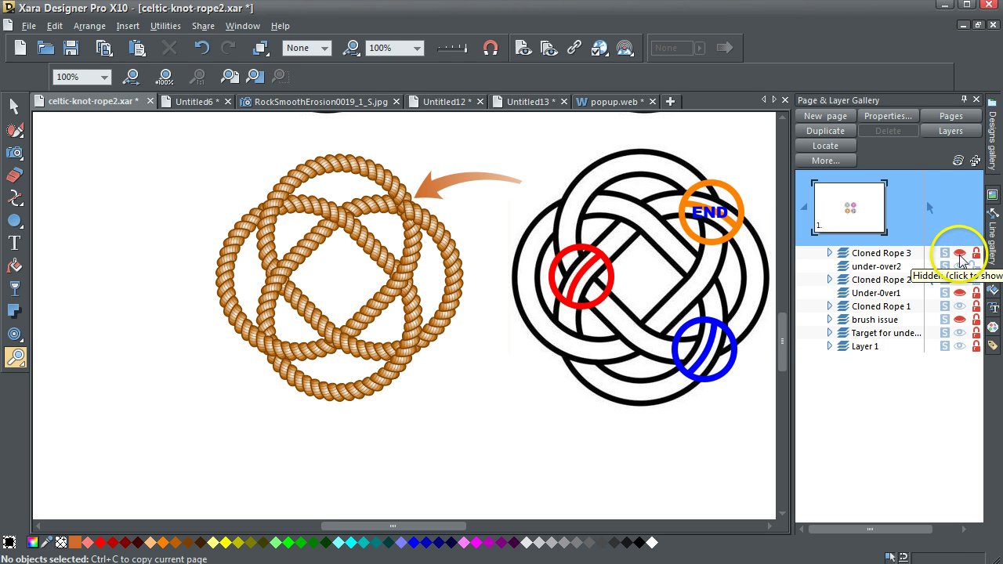
{"action": "left_click", "coordinate": [960, 254]}
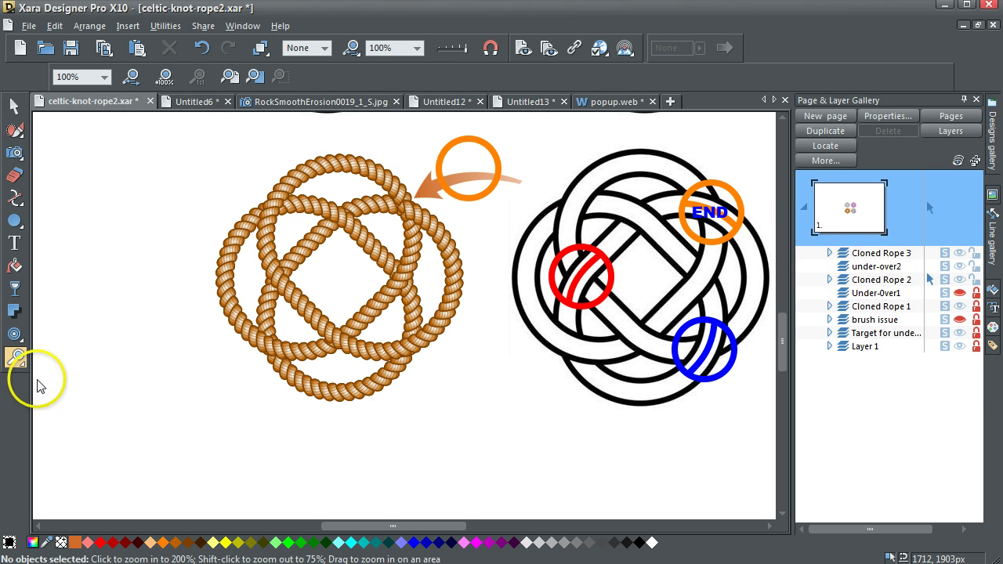
{"action": "left_click", "coordinate": [19, 361]}
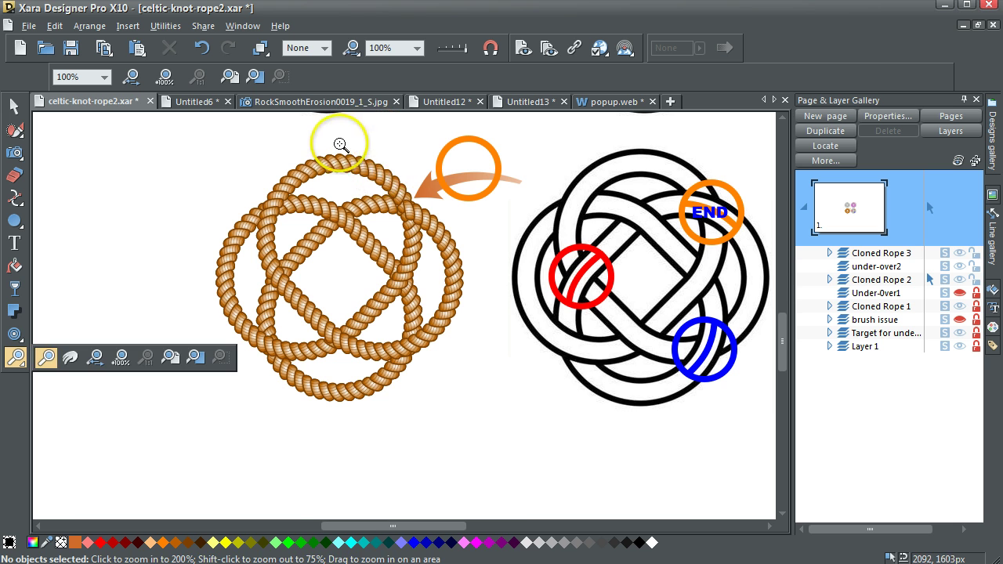
{"action": "left_click_drag", "start_coordinate": [339, 147], "coordinate": [493, 287]}
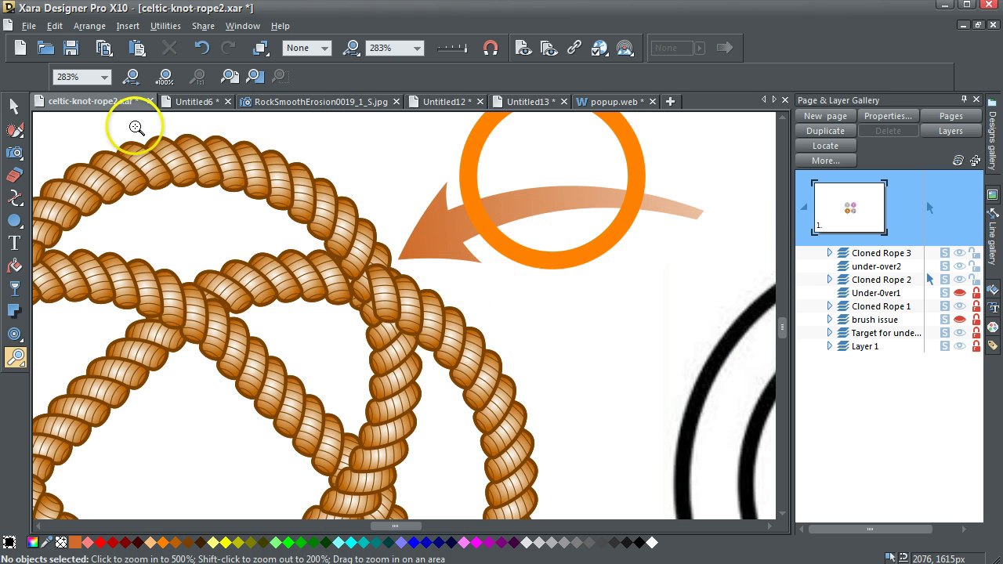
Step: Place the orange circle over the upper-right rope crossing, deselect it, and move it clear of the rope over the arrow's tail
{"action": "left_click", "coordinate": [14, 105]}
{"action": "left_click_drag", "start_coordinate": [473, 154], "coordinate": [294, 265]}
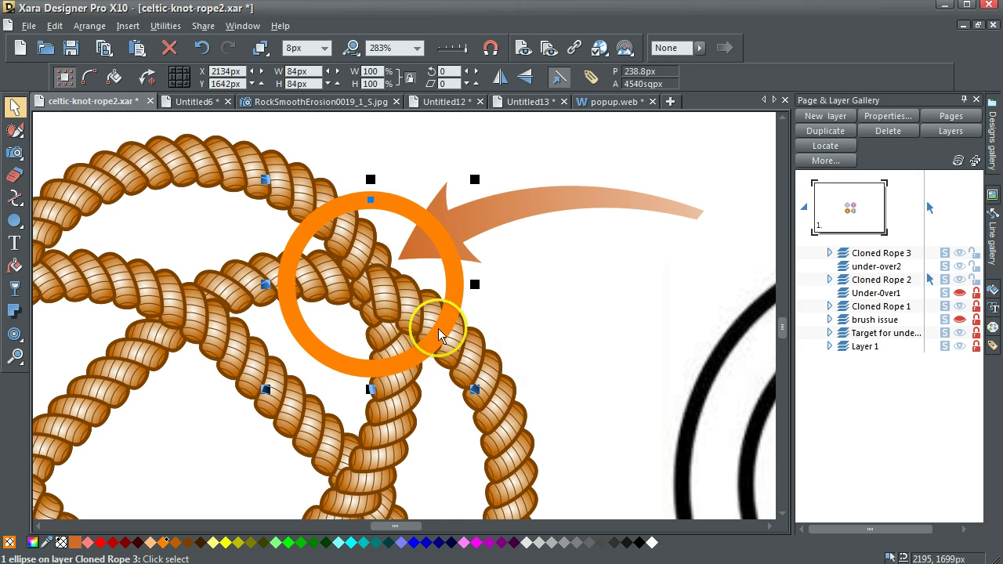
{"action": "left_click", "coordinate": [477, 301]}
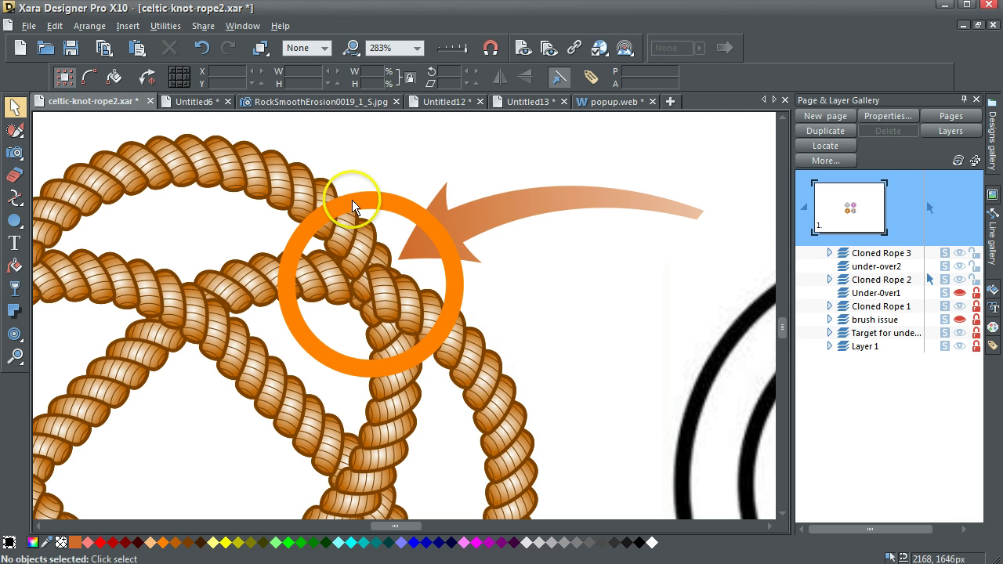
{"action": "left_click_drag", "start_coordinate": [352, 200], "coordinate": [650, 152]}
Step: Extend the Cloned Rope 3 line from its end at the upper-right crossing with a straight segment about 31 px long towards the left
{"action": "left_click", "coordinate": [423, 327]}
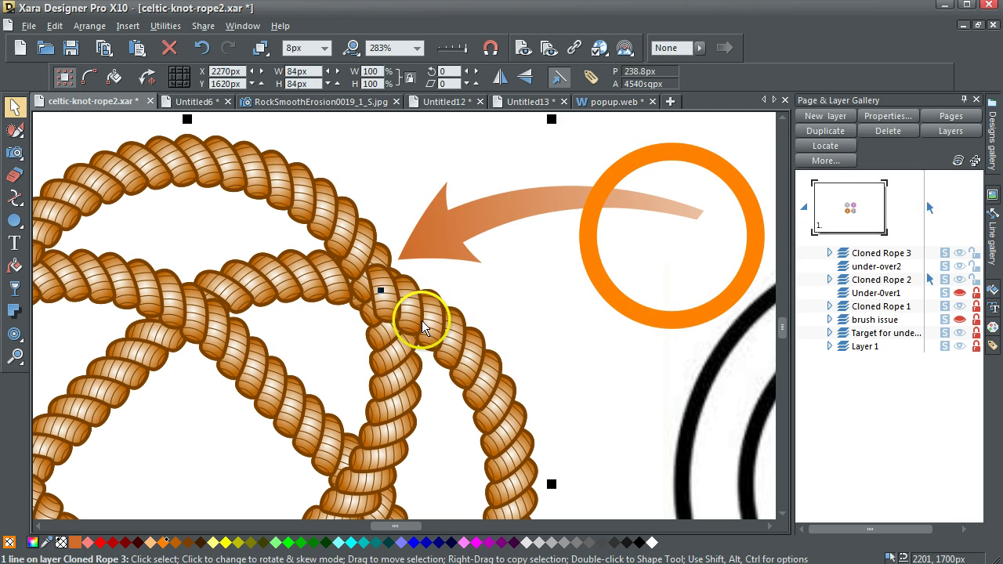
{"action": "left_click", "coordinate": [15, 197]}
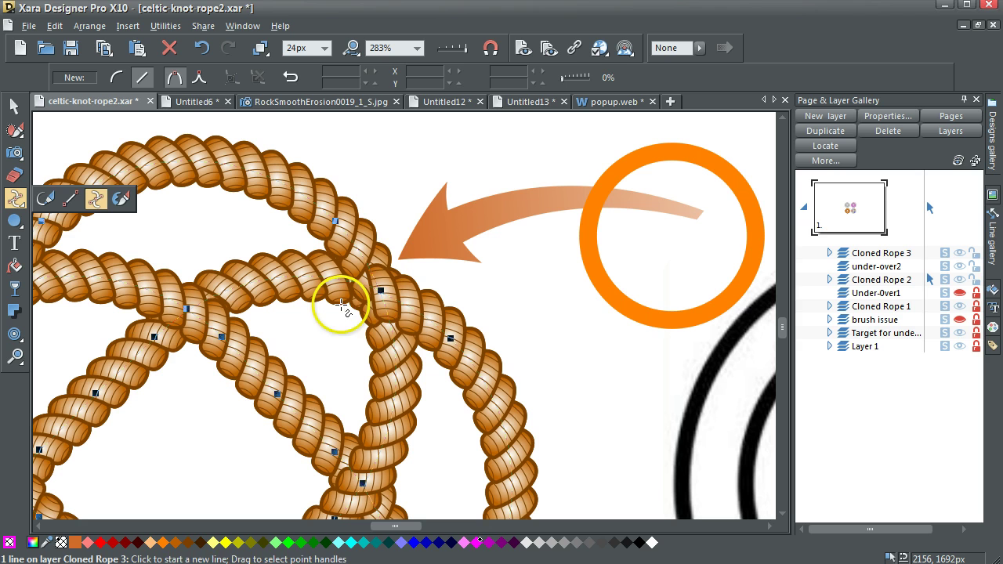
{"action": "left_click", "coordinate": [382, 292]}
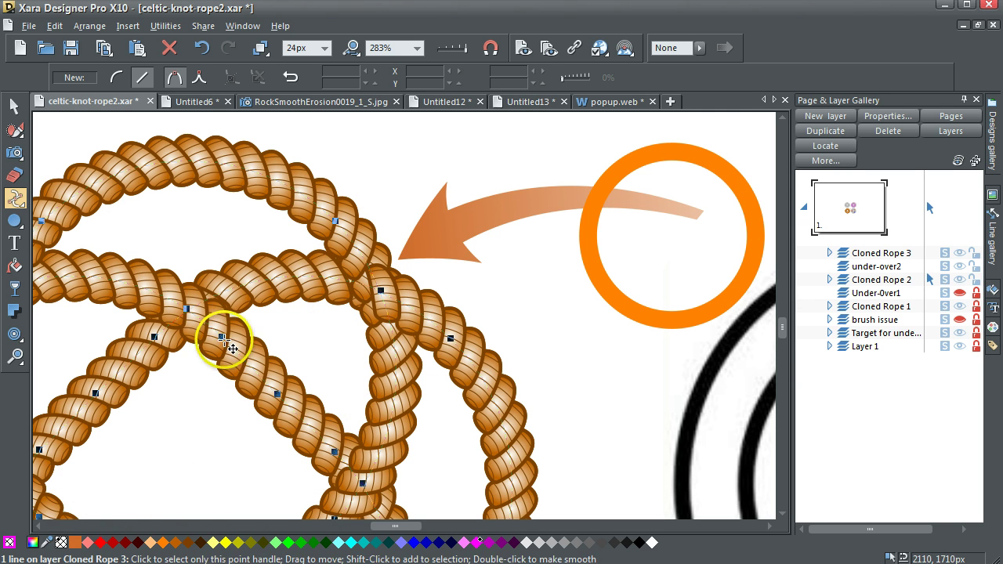
{"action": "left_click", "coordinate": [273, 399]}
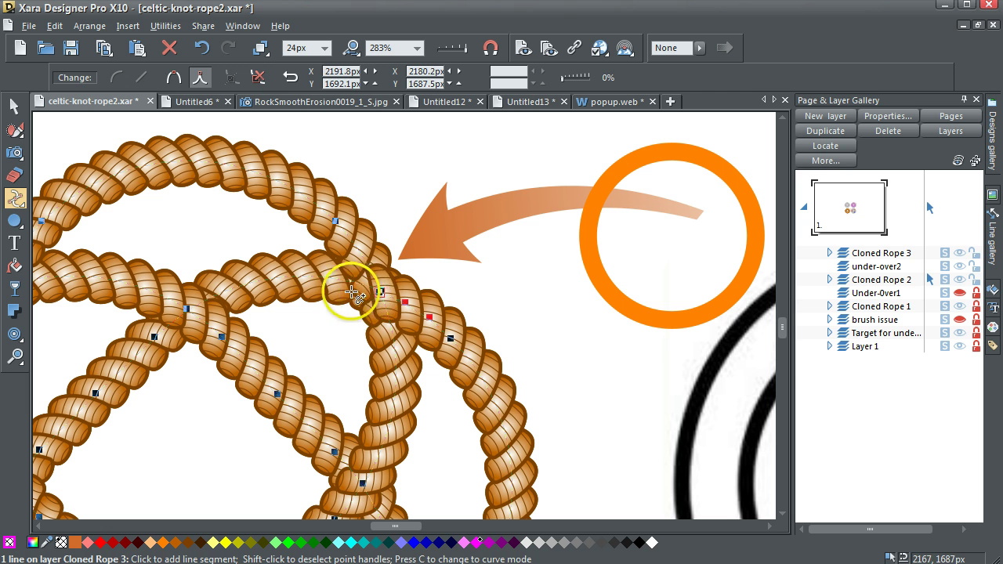
{"action": "left_click_drag", "start_coordinate": [342, 288], "coordinate": [301, 276]}
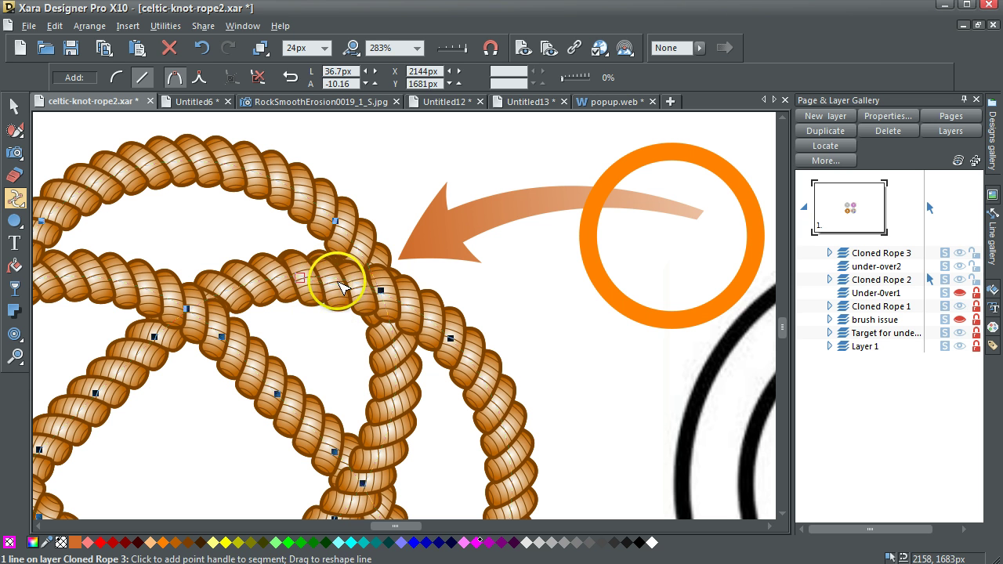
{"action": "mouse_move", "coordinate": [307, 289]}
{"action": "left_mouse_down"}
{"action": "mouse_move", "coordinate": [294, 281]}
{"action": "mouse_move", "coordinate": [314, 290]}
{"action": "mouse_move", "coordinate": [304, 290]}
{"action": "left_mouse_up"}
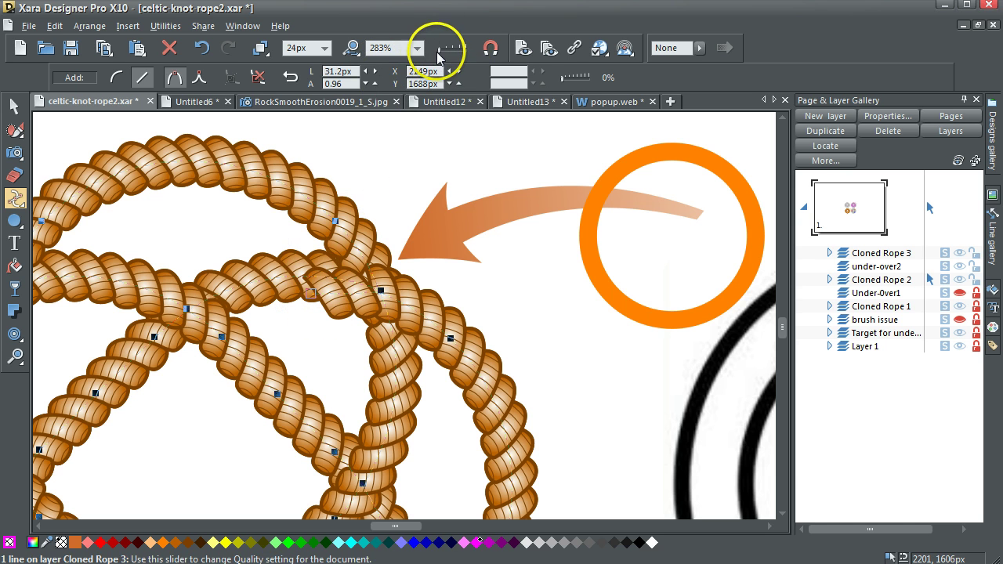
Step: Display the artwork as outlines, move the new segment's free end onto the existing rope path, and bend the segment to follow it
{"action": "left_click_drag", "start_coordinate": [437, 52], "coordinate": [431, 55]}
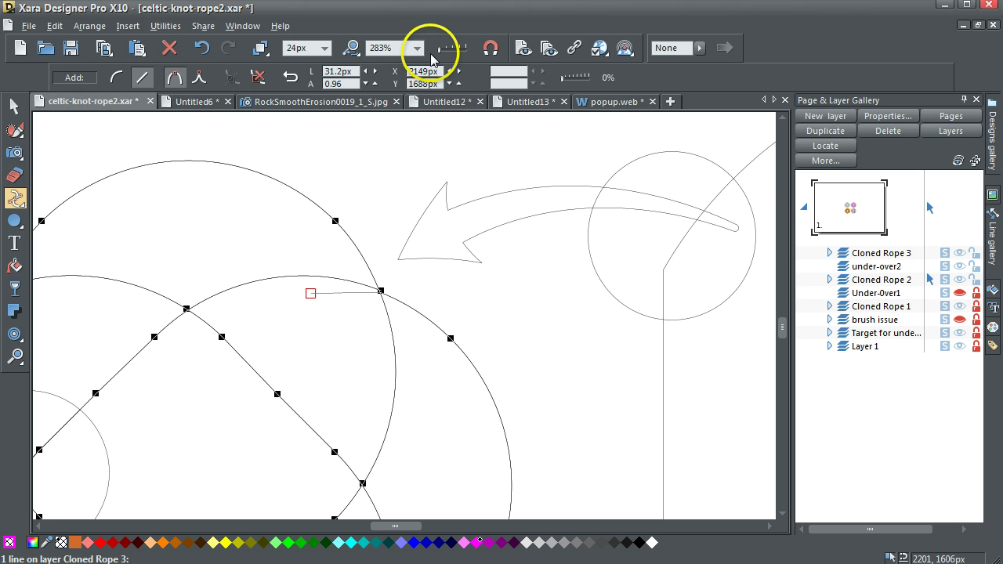
{"action": "left_click", "coordinate": [14, 356]}
{"action": "left_click_drag", "start_coordinate": [274, 240], "coordinate": [460, 371]}
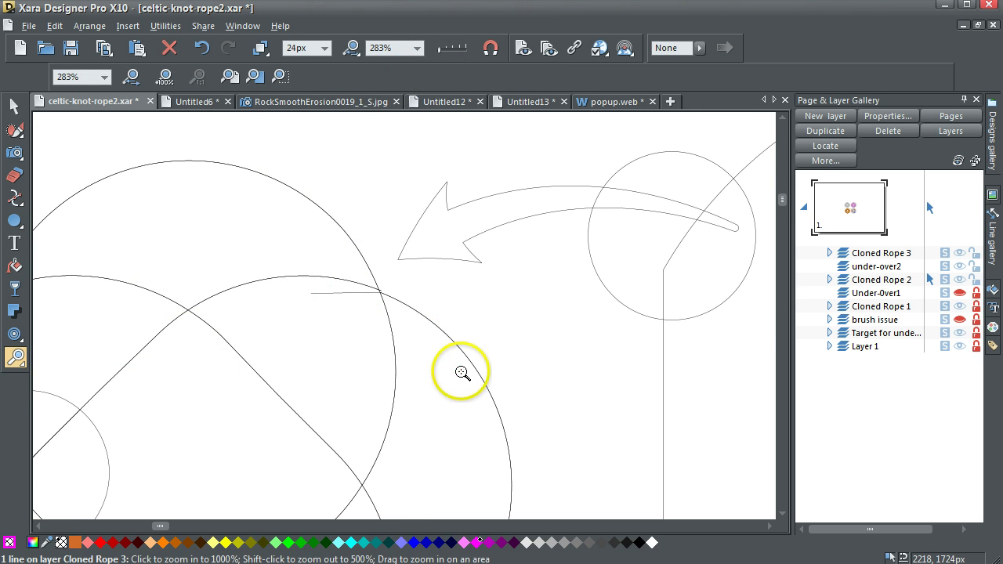
{"action": "left_click", "coordinate": [15, 198]}
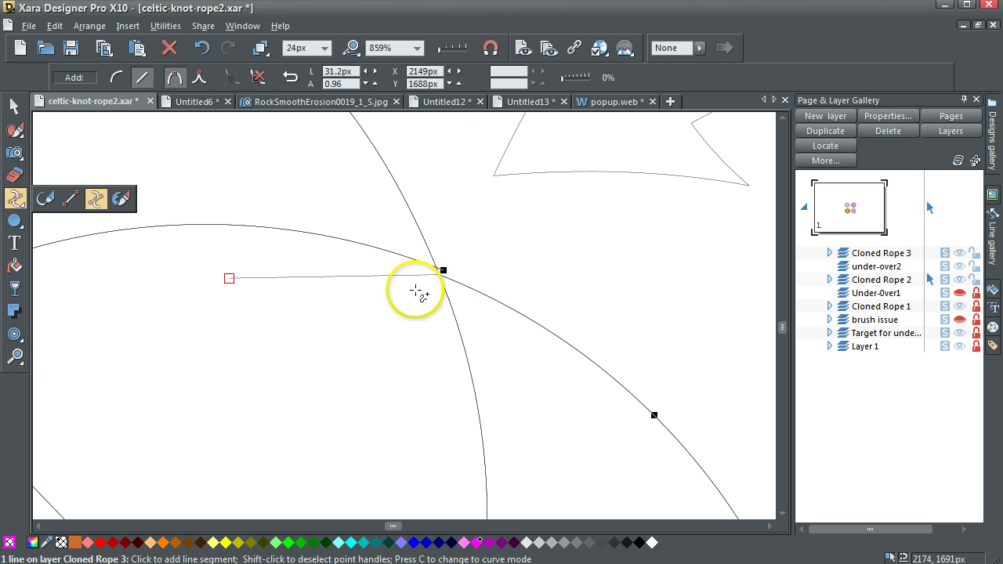
{"action": "left_click_drag", "start_coordinate": [444, 271], "coordinate": [439, 273]}
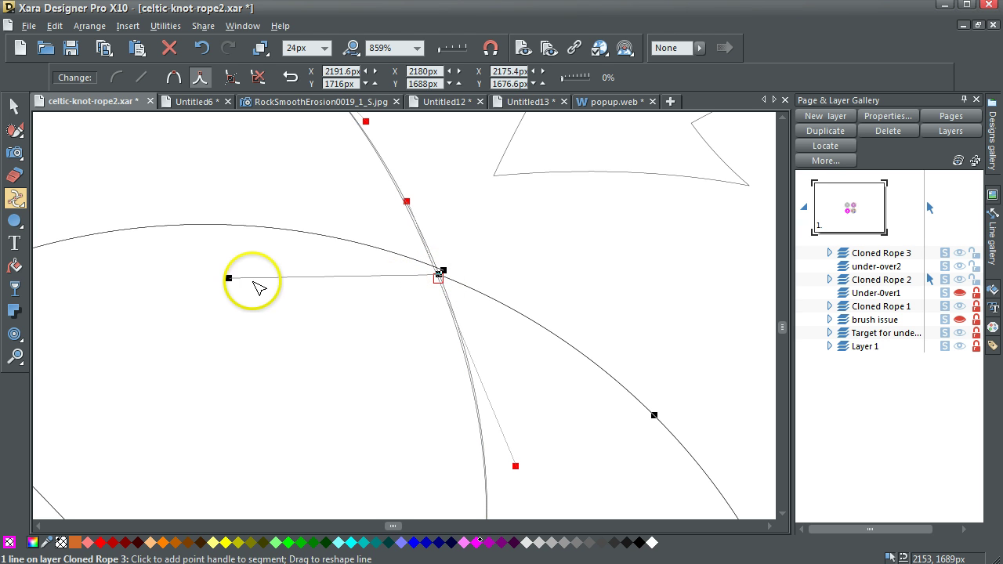
{"action": "left_click", "coordinate": [202, 49]}
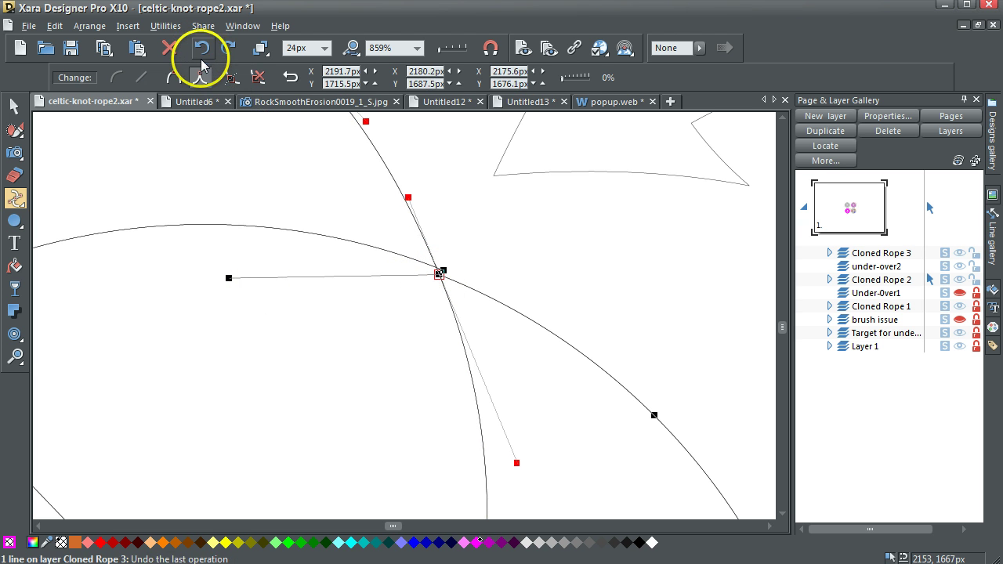
{"action": "left_click_drag", "start_coordinate": [229, 279], "coordinate": [229, 225]}
{"action": "left_click_drag", "start_coordinate": [356, 260], "coordinate": [358, 248]}
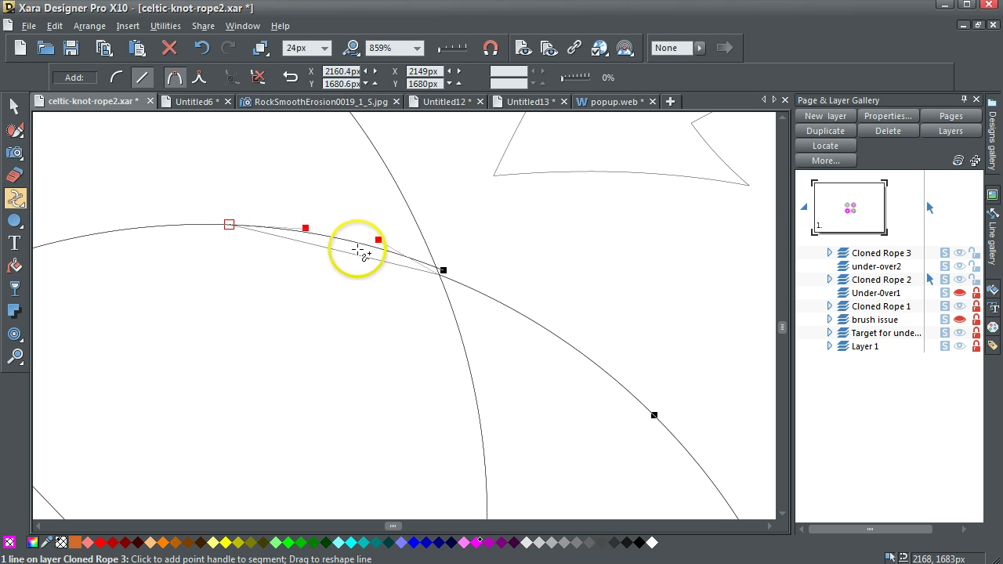
{"action": "left_click", "coordinate": [442, 272]}
{"action": "left_click_drag", "start_coordinate": [442, 272], "coordinate": [441, 275]}
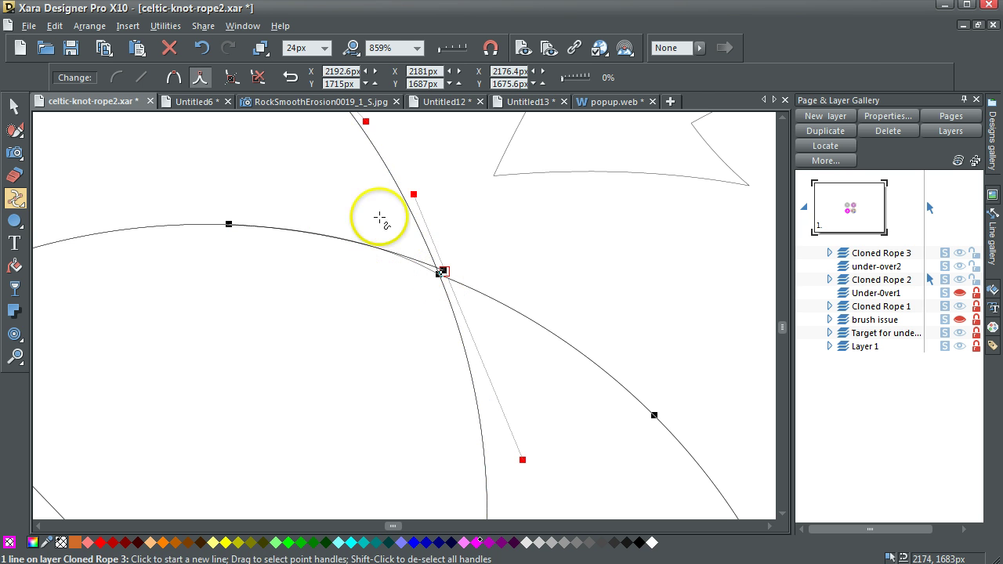
{"action": "key", "text": "ctrl+z"}
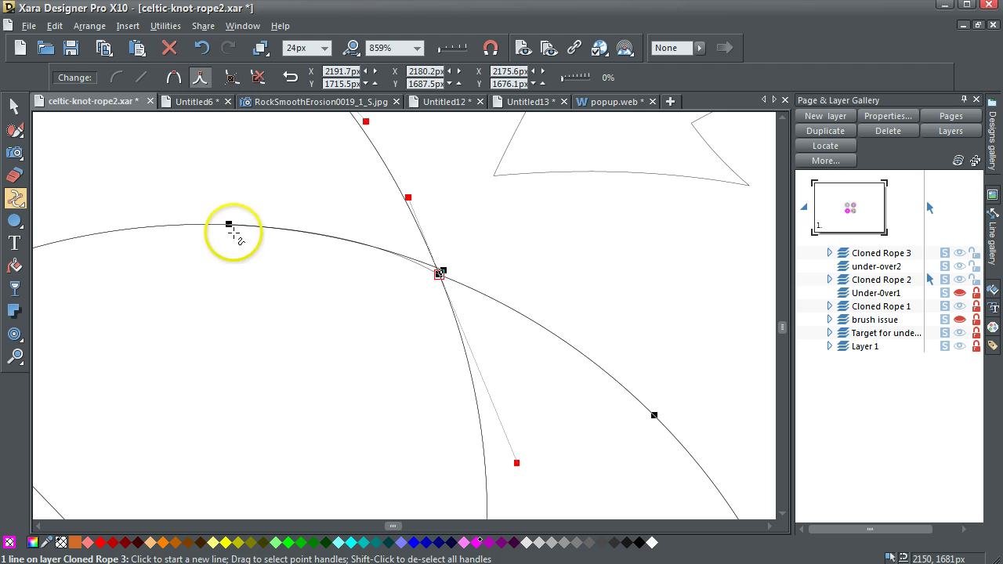
Step: Nudge the point joining the new segment at the crossing slightly upward and adjust its curve handle to follow the rope path
{"action": "left_click", "coordinate": [230, 225]}
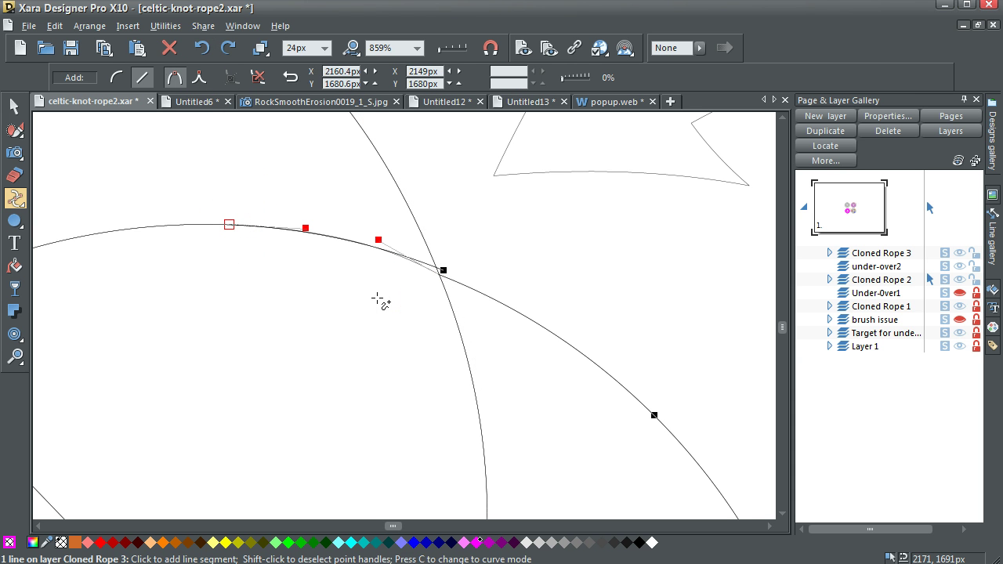
{"action": "key", "text": "Tab"}
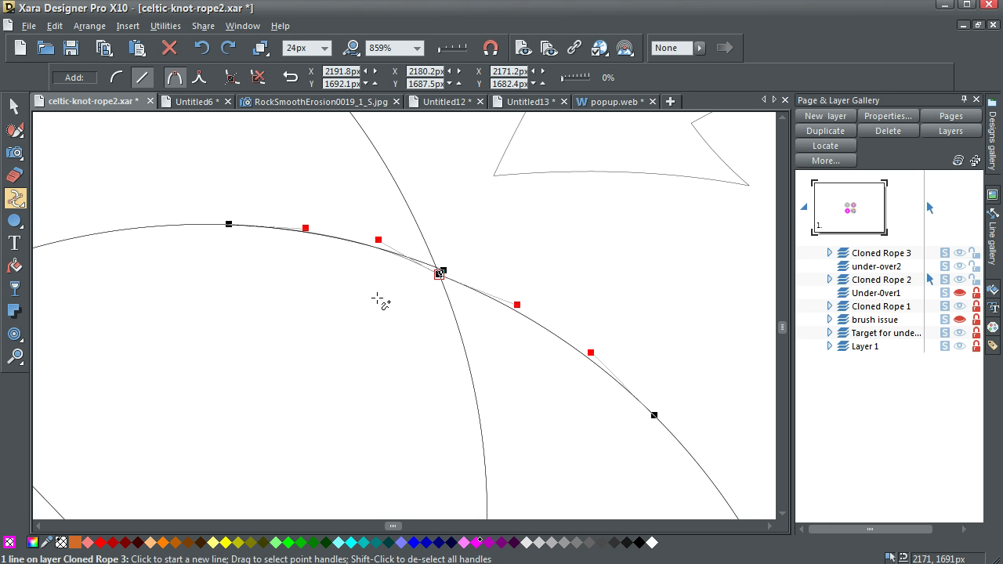
{"action": "key", "text": "Up"}
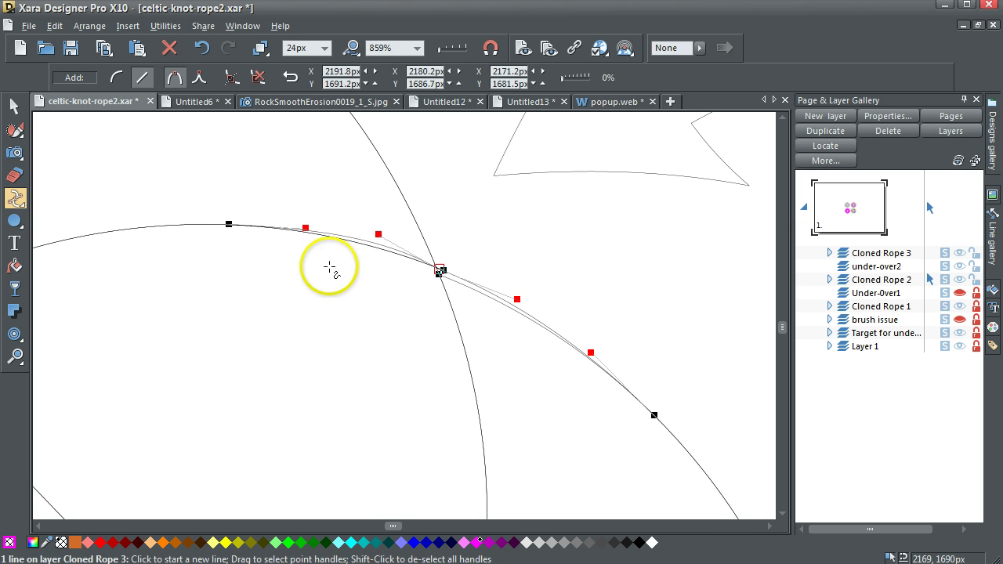
{"action": "left_click_drag", "start_coordinate": [386, 244], "coordinate": [370, 244]}
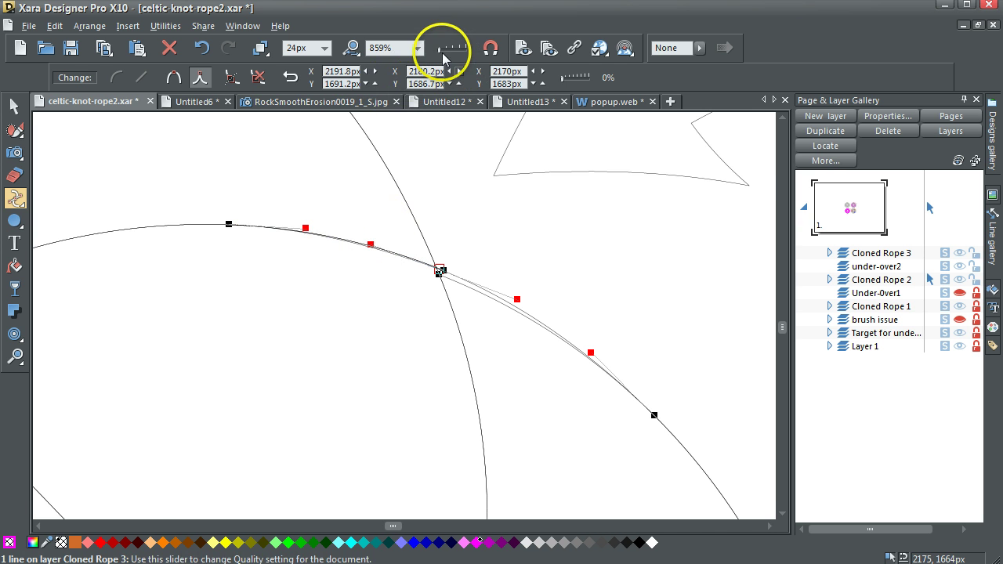
Step: Restore full display quality, view the knot at 100%, and deselect the rope line
{"action": "left_click", "coordinate": [475, 51]}
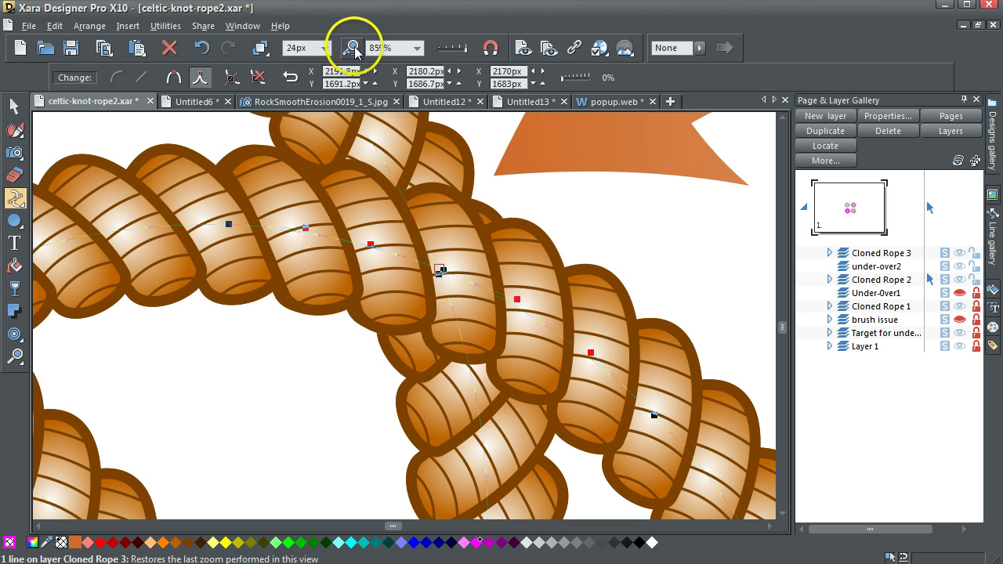
{"action": "left_click", "coordinate": [352, 48]}
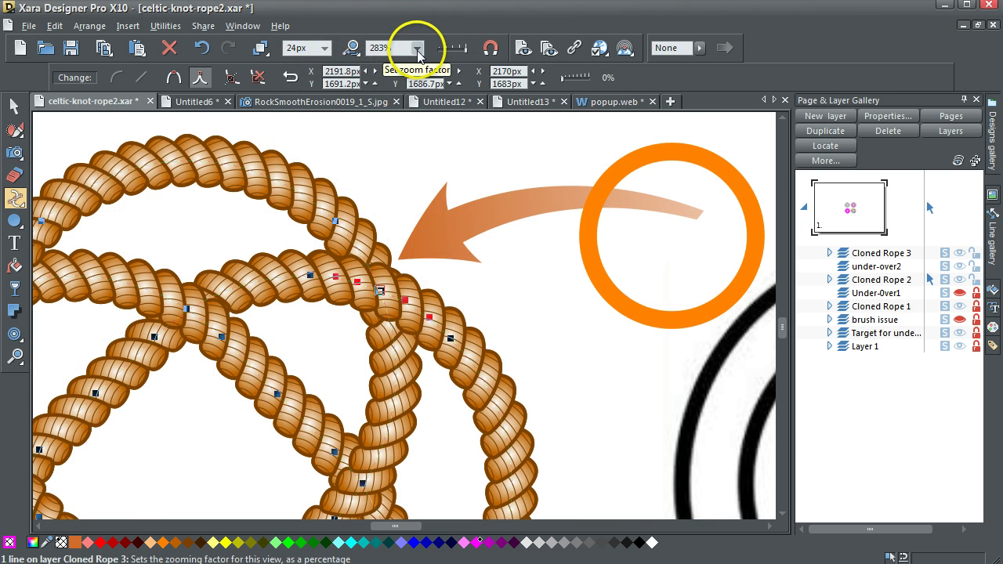
{"action": "left_click", "coordinate": [416, 48]}
{"action": "left_click", "coordinate": [380, 144]}
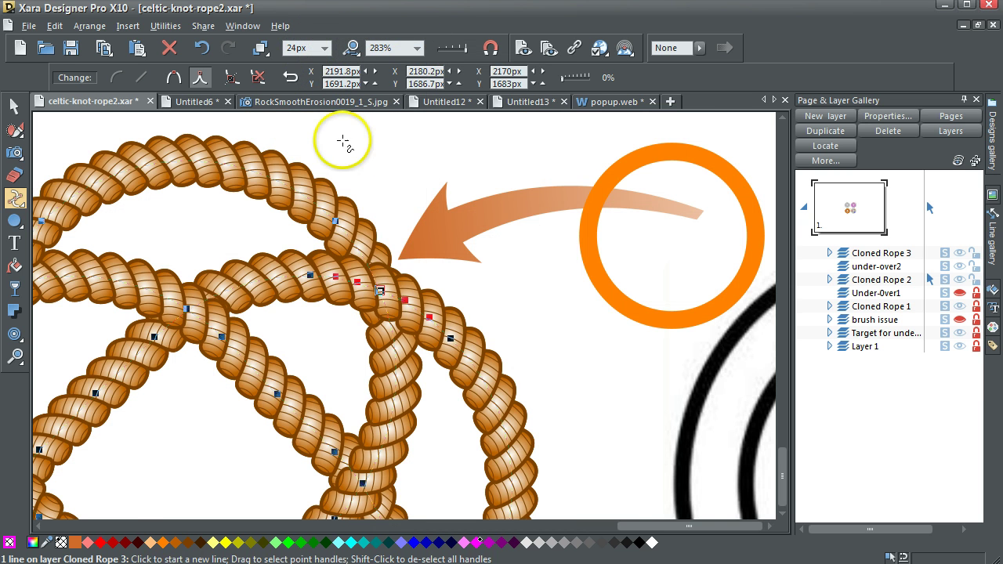
{"action": "left_click", "coordinate": [12, 108]}
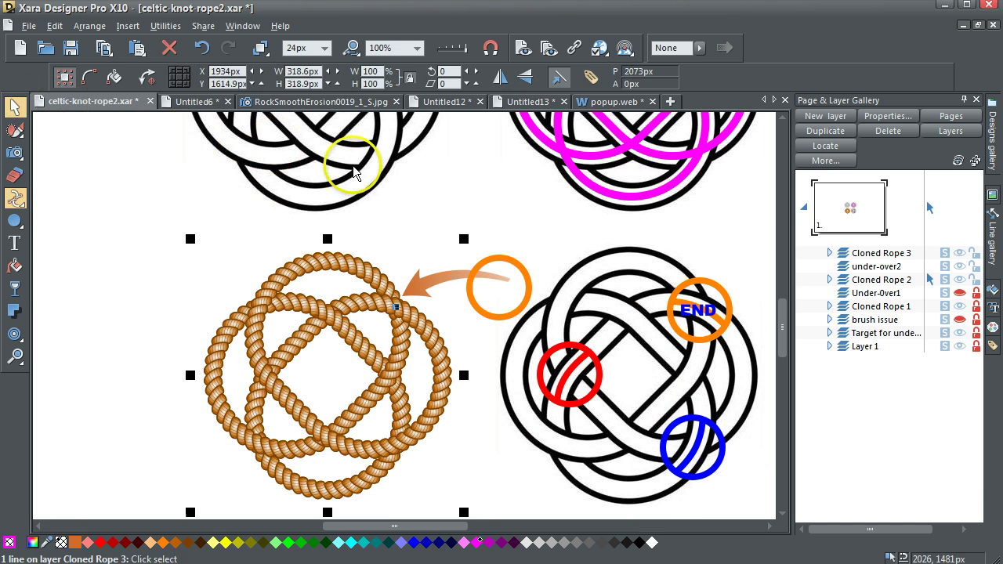
{"action": "left_click", "coordinate": [427, 217]}
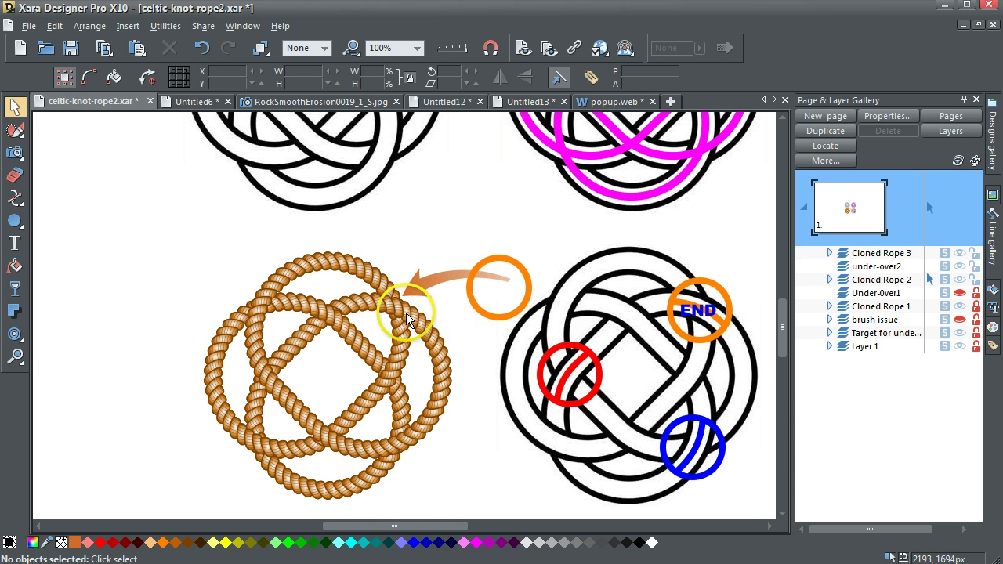
Step: Show the Under-Over1 layer, and toggle the brush issue and target layers, leaving brush issue hidden and the target visible
{"action": "left_click", "coordinate": [958, 294]}
{"action": "left_click", "coordinate": [960, 320]}
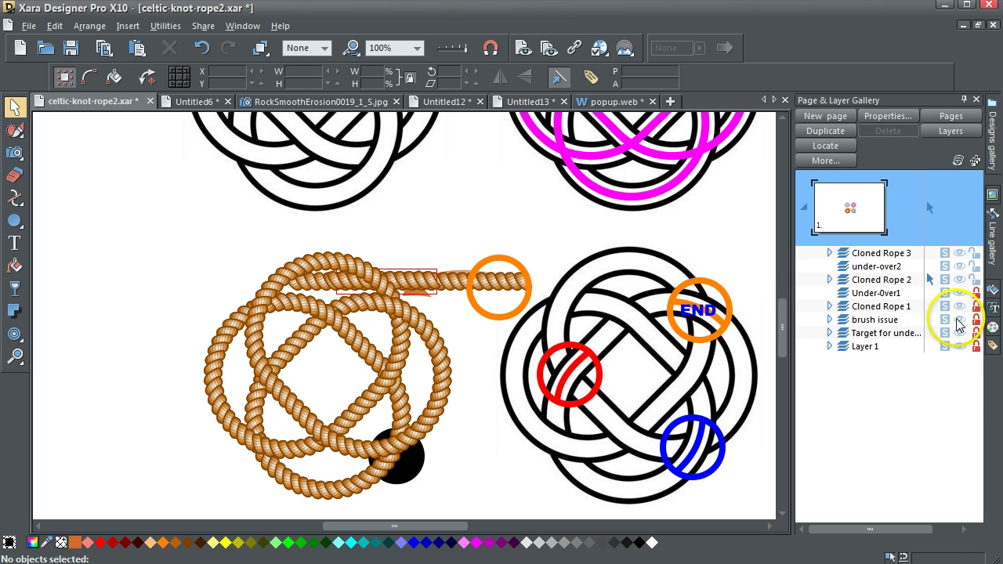
{"action": "left_click", "coordinate": [960, 333]}
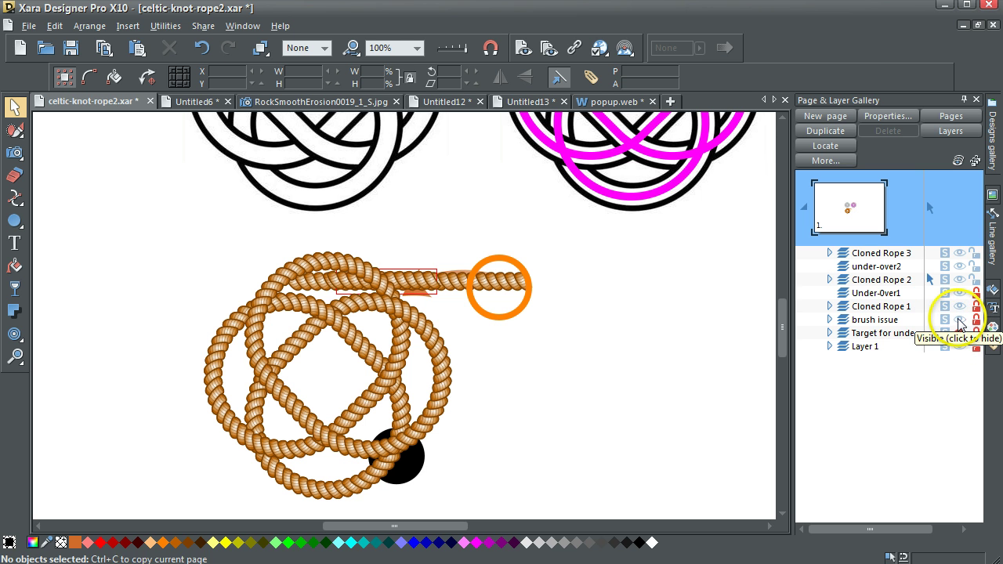
{"action": "left_click", "coordinate": [960, 320]}
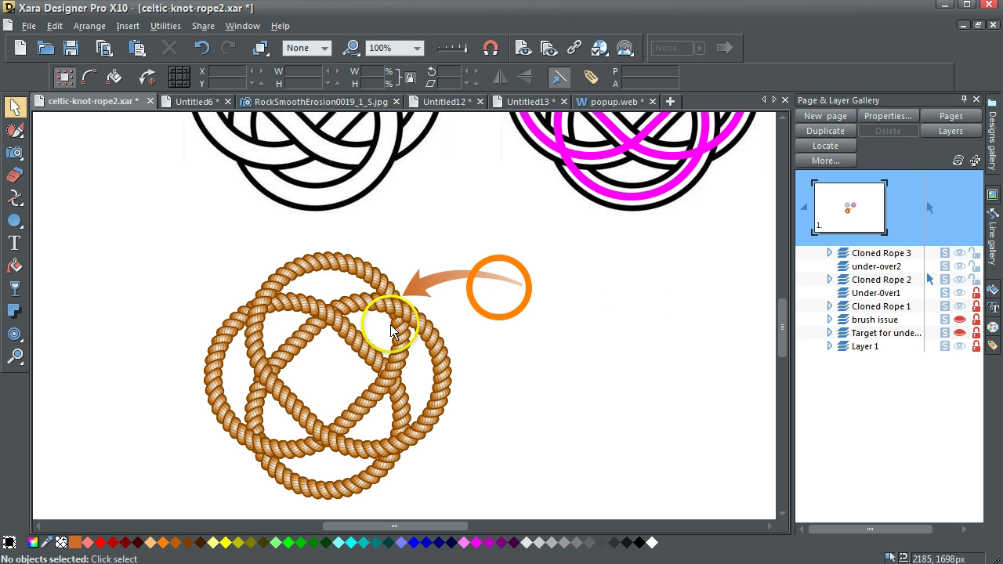
{"action": "left_click", "coordinate": [958, 334]}
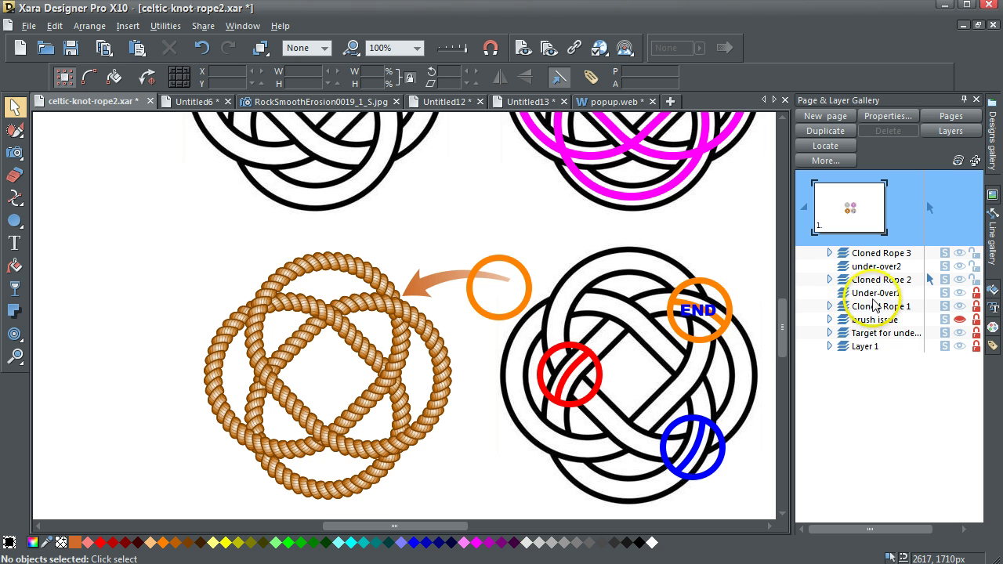
Step: Move the Cloned Rope 3 layer below brush issue, directly above the target layer
{"action": "left_click", "coordinate": [888, 255]}
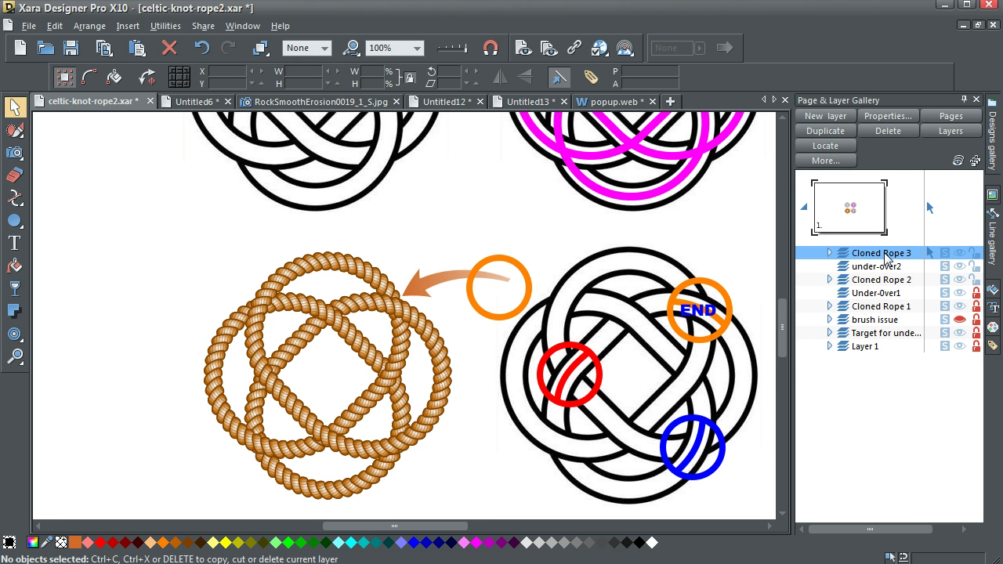
{"action": "left_click_drag", "start_coordinate": [885, 255], "coordinate": [872, 332]}
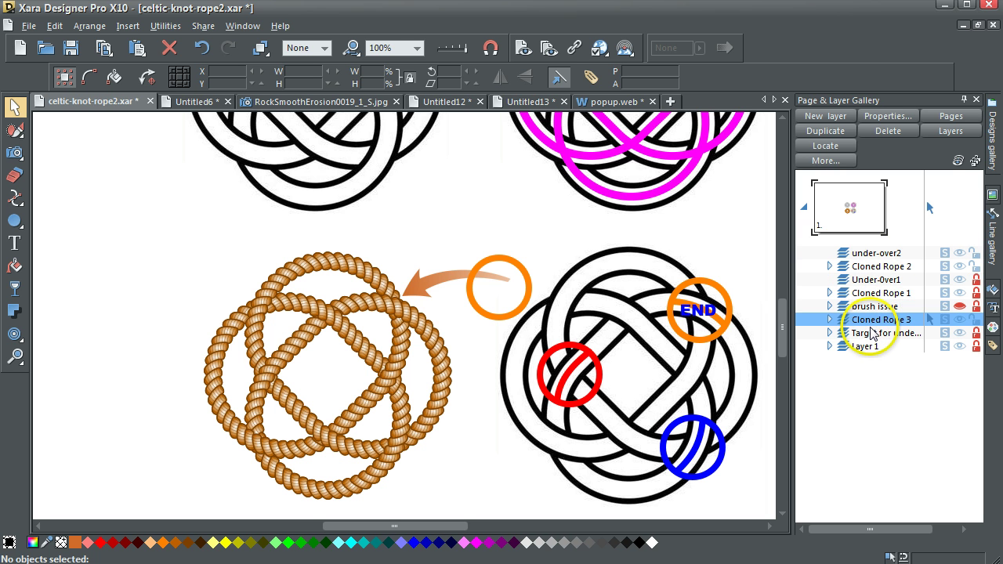